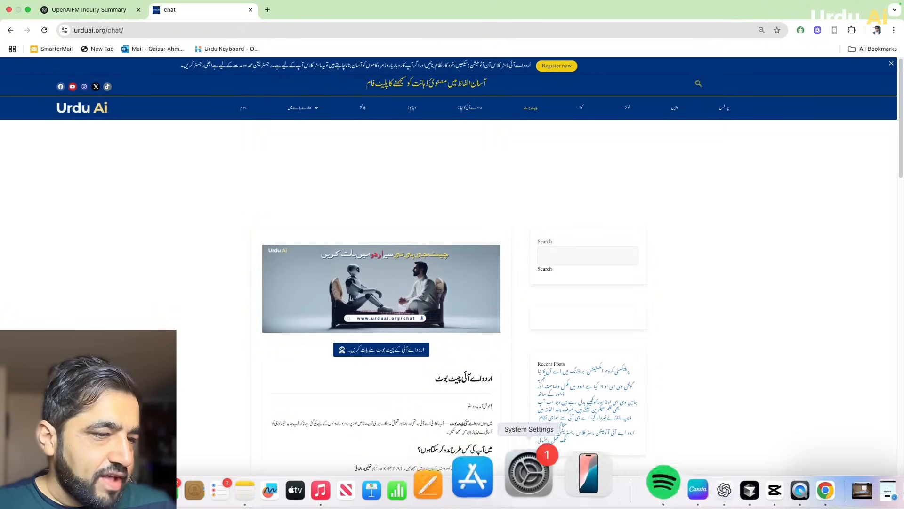
# - Switch to the ChatGPT app with the Urdu Ai Official GPT and make its window full screen
pyautogui.click(654, 487)
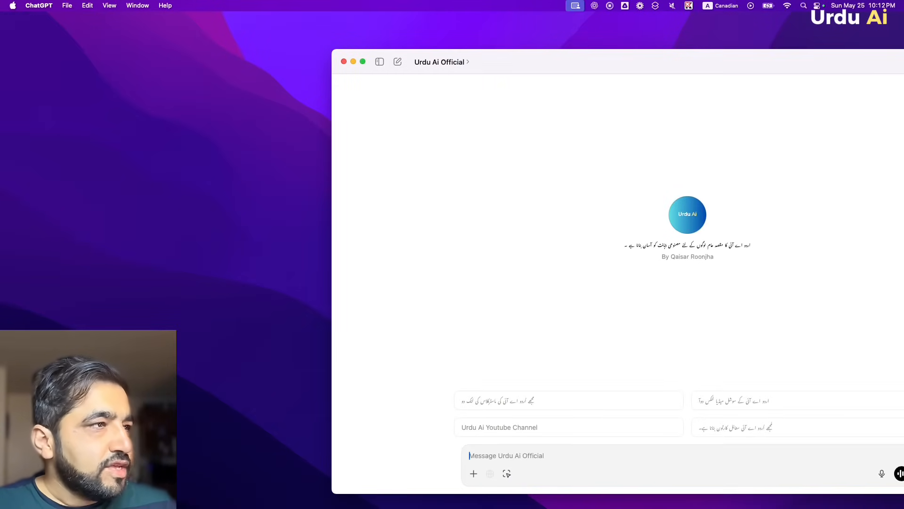
pyautogui.click(363, 61)
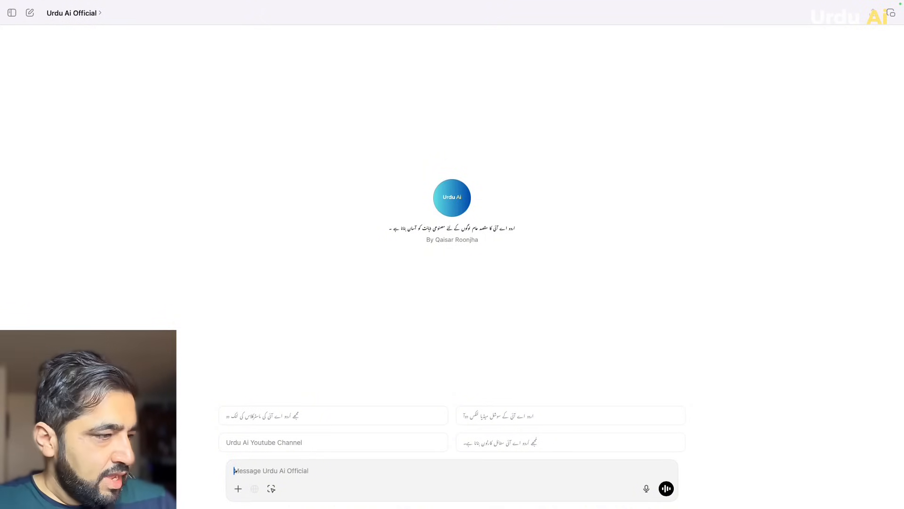
# - Start the message to Urdu Ai Official with "میں ایک سات سے آٹھ تصاویر پر مشتمل کہانی بنا رہا ہوں"
pyautogui.write('ا')
pyautogui.write('یں ایک سات')
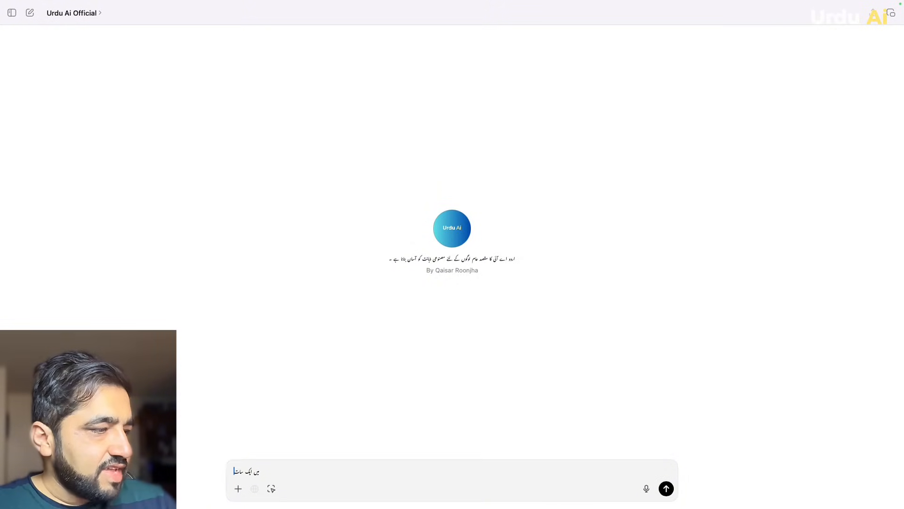
pyautogui.write(' سے')
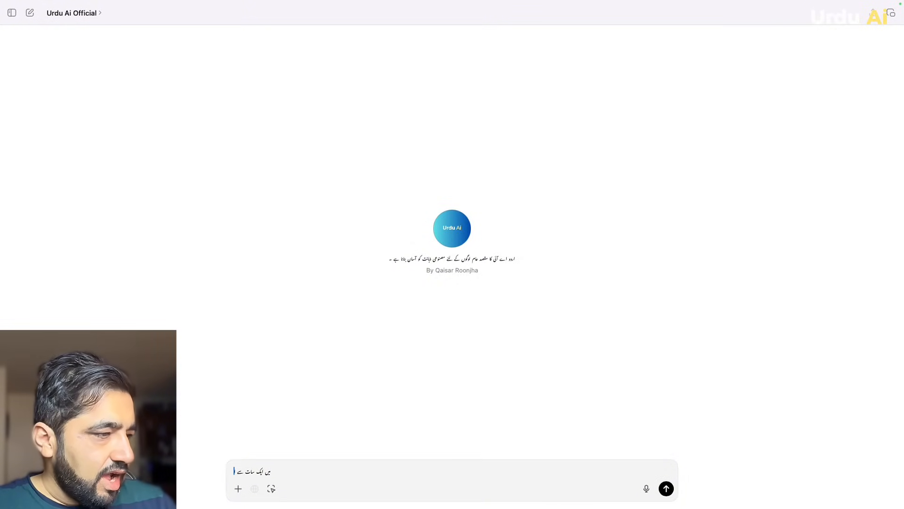
pyautogui.write(' آٹھ')
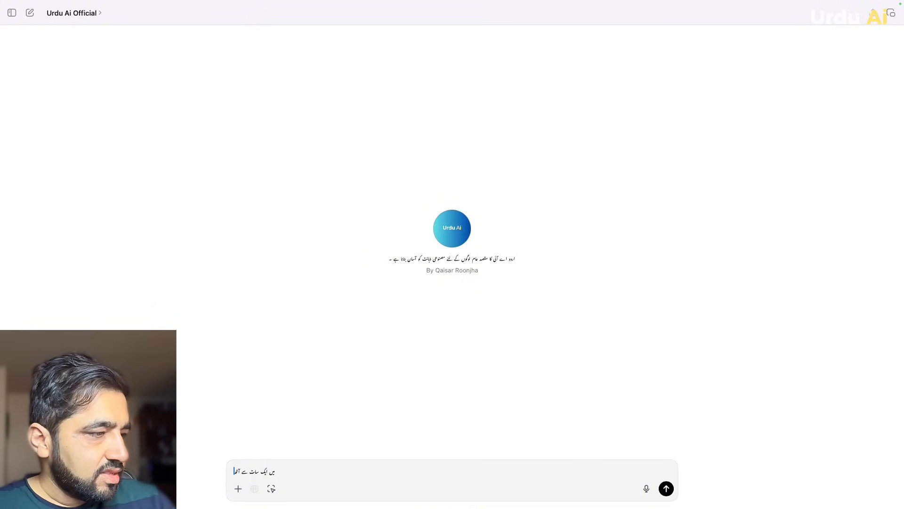
pyautogui.write(' تص')
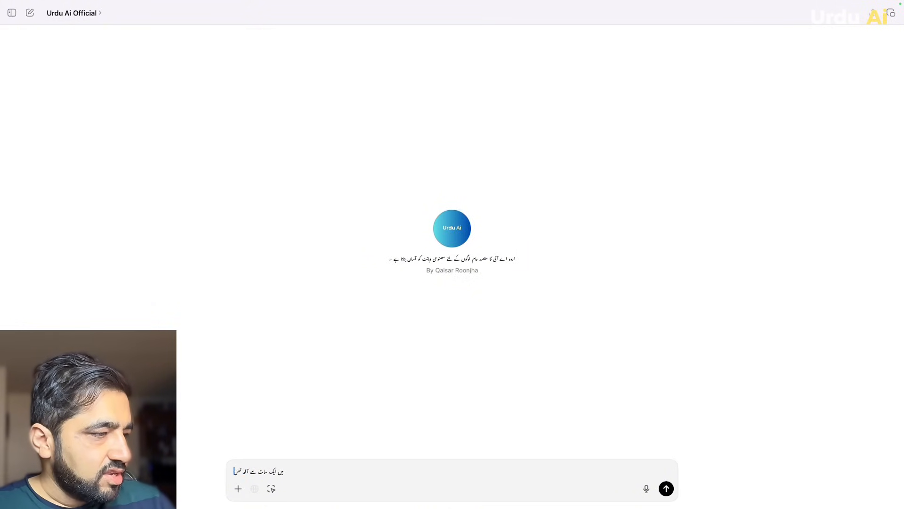
pyautogui.write('اویر پر مش')
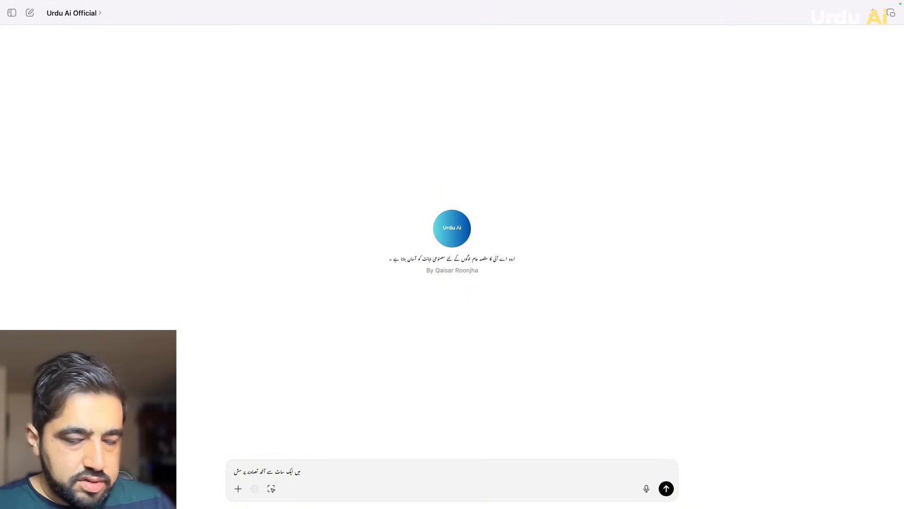
pyautogui.press('BackSpace')
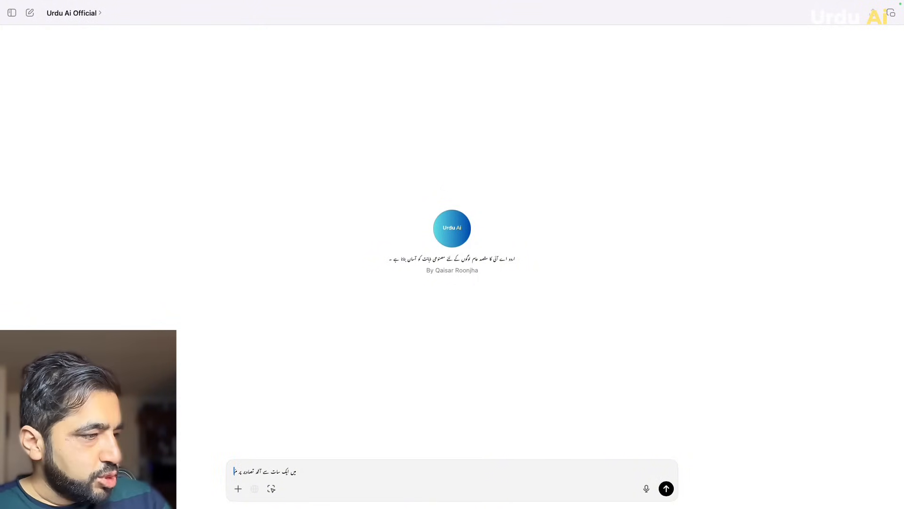
pyautogui.write('ش')
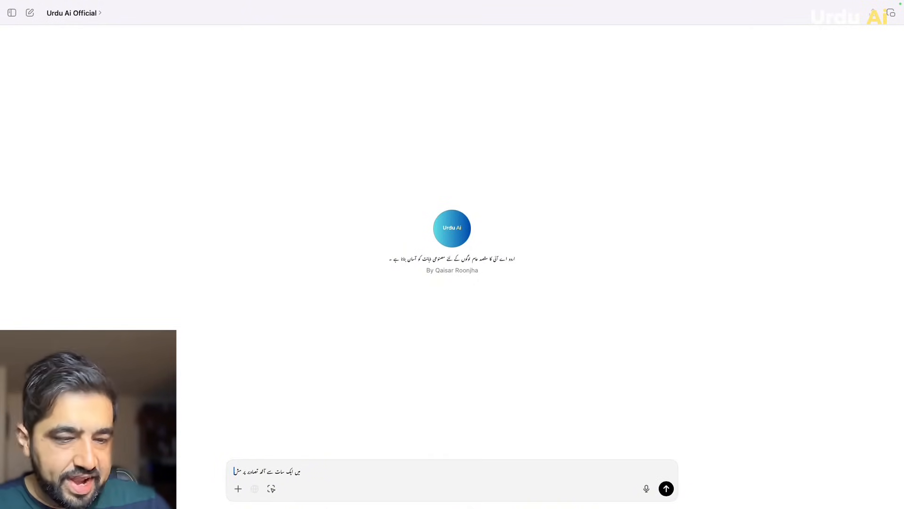
pyautogui.write('تمل کہا')
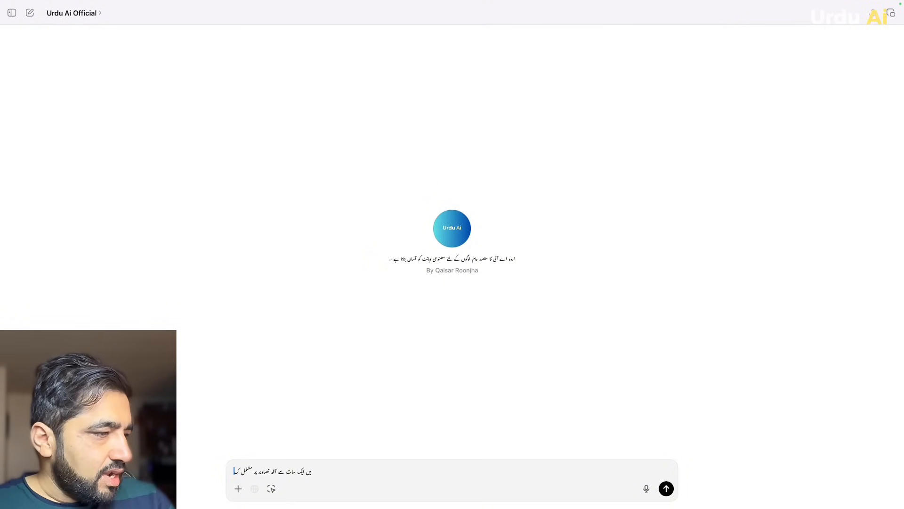
pyautogui.write('نی بنا ر')
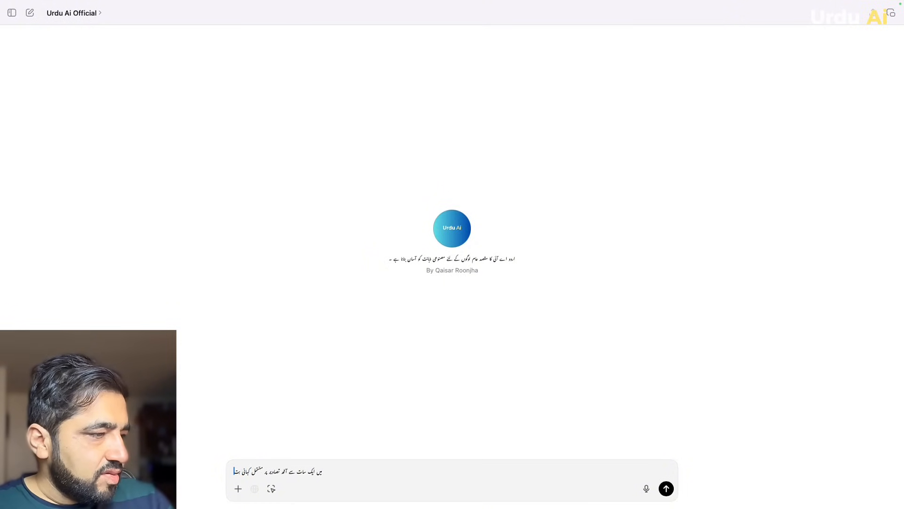
pyautogui.press('BackSpace')
pyautogui.press('BackSpace')
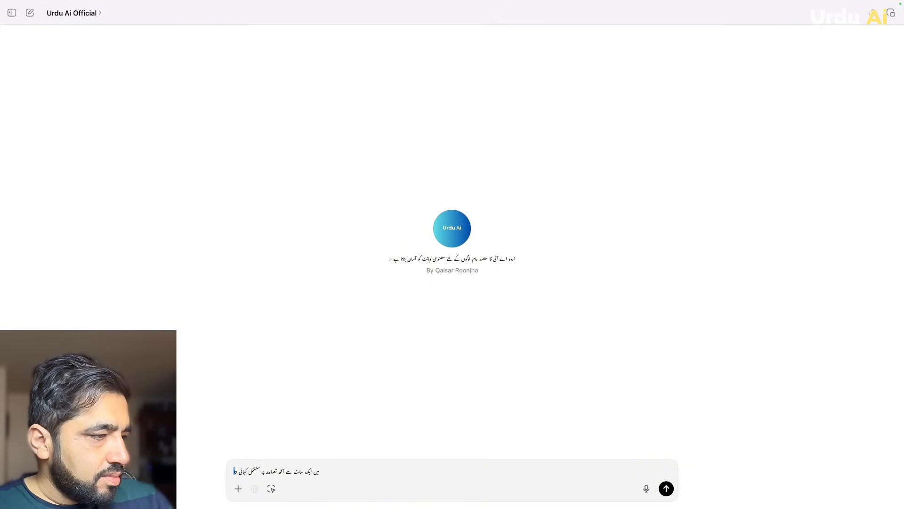
pyautogui.write('ئ')
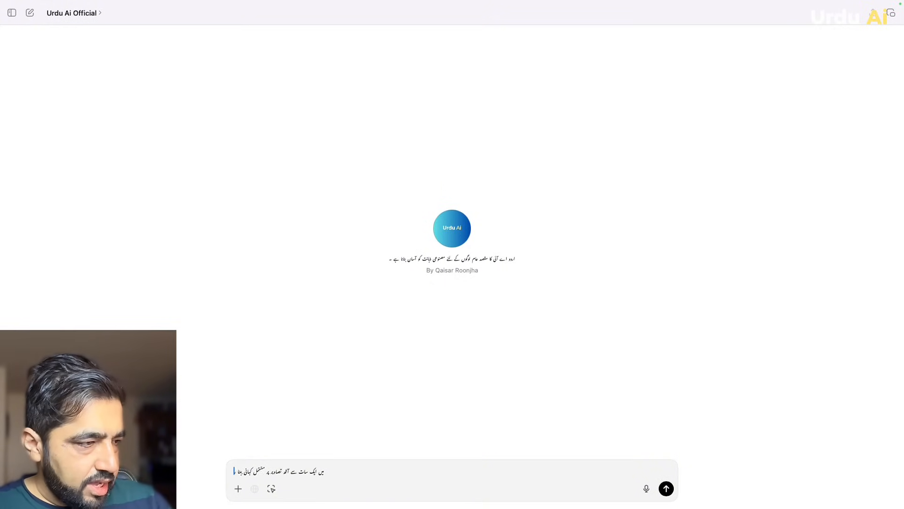
pyautogui.press('BackSpace')
pyautogui.press('BackSpace')
pyautogui.press('BackSpace')
pyautogui.write('ی بنا رہا ہوں')
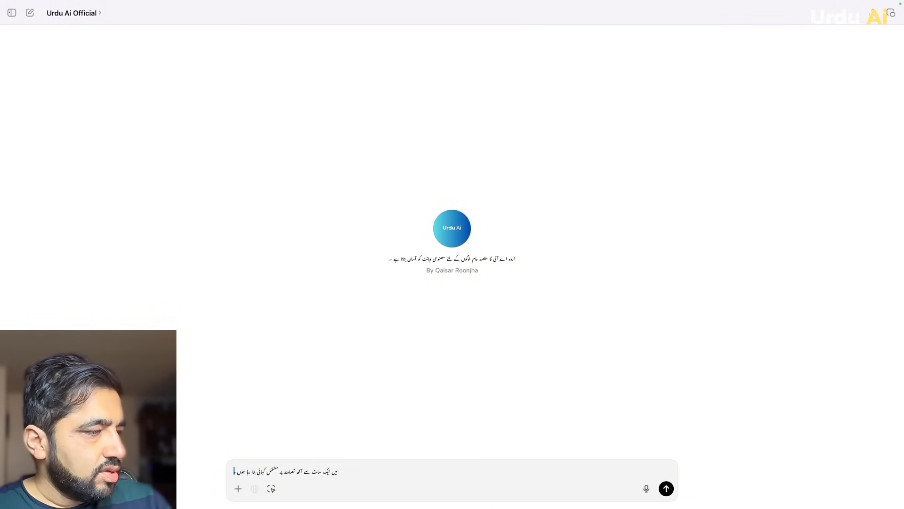
# - Add the story's title to the message: "جس کا عنوان ہے اپنے ساتھ مہربان بنو۔"
pyautogui.write(' جس کا عنوان ہے')
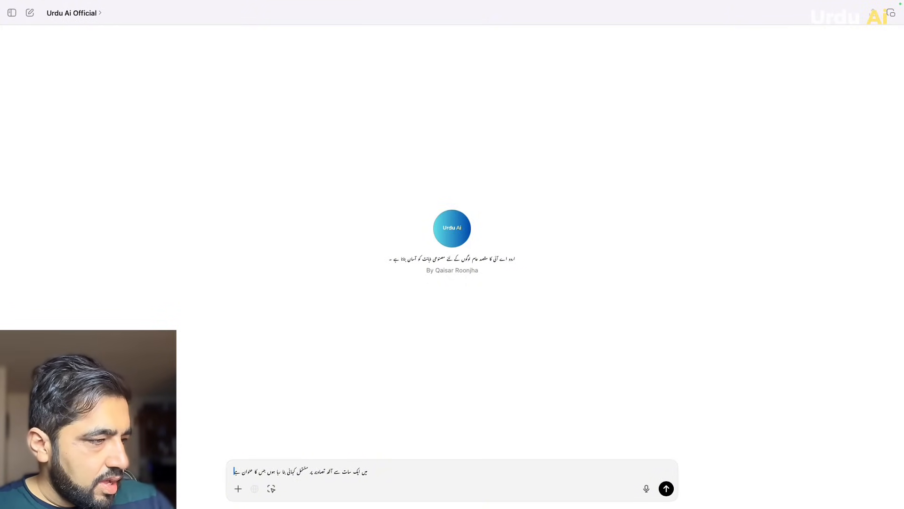
pyautogui.write('اپنے ساتھ')
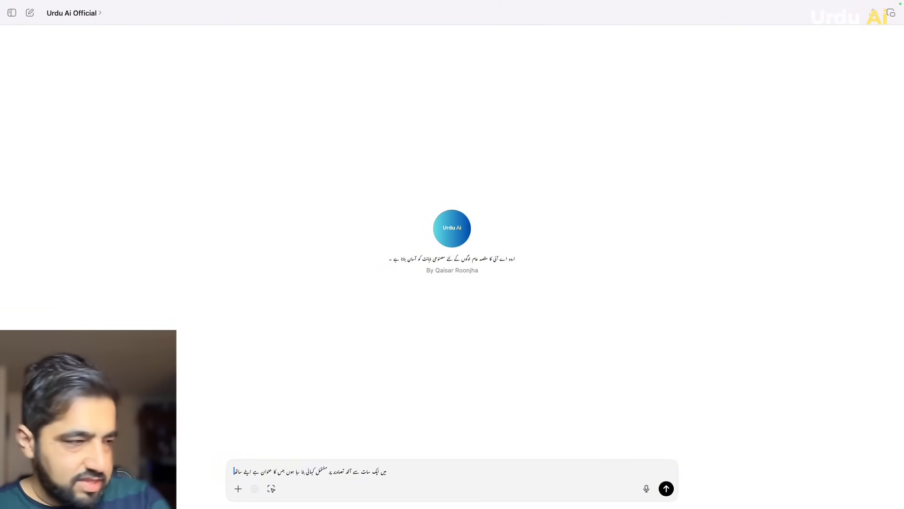
pyautogui.write(' ل')
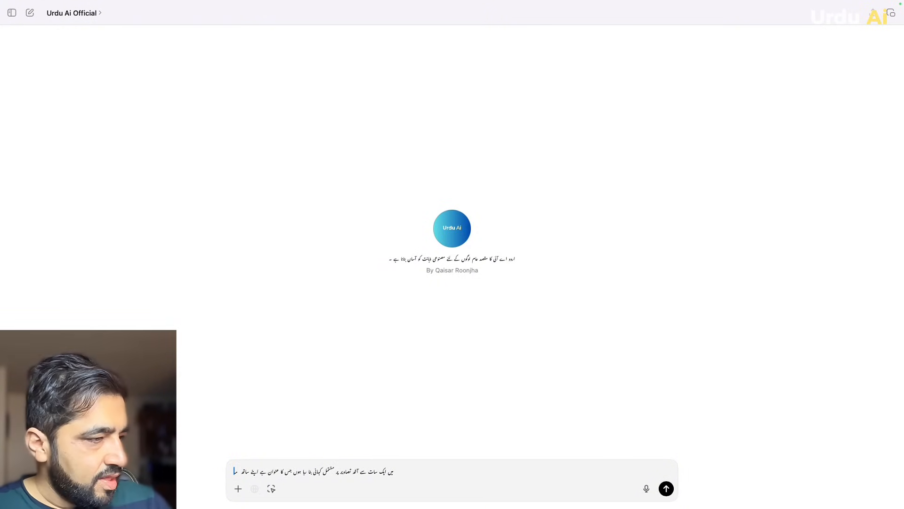
pyautogui.press('BackSpace')
pyautogui.write('مہربان ب')
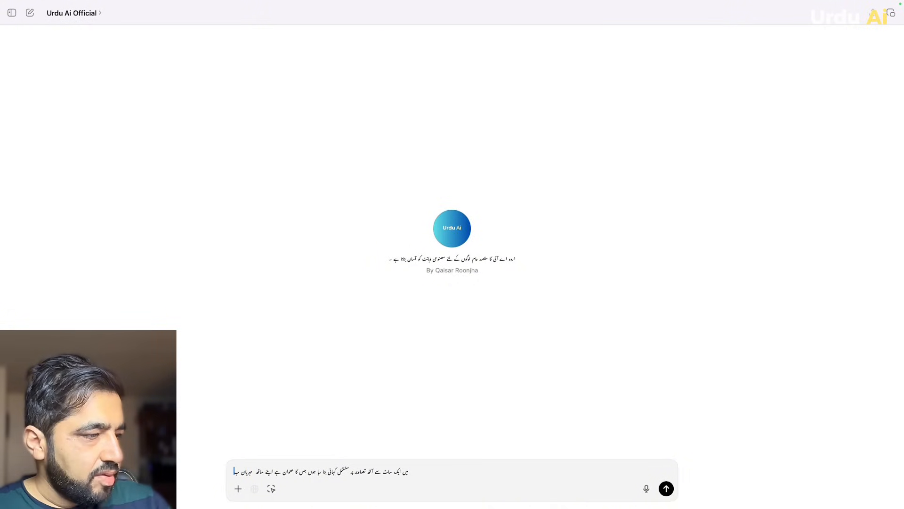
pyautogui.write('نا')
pyautogui.write('نو۔')
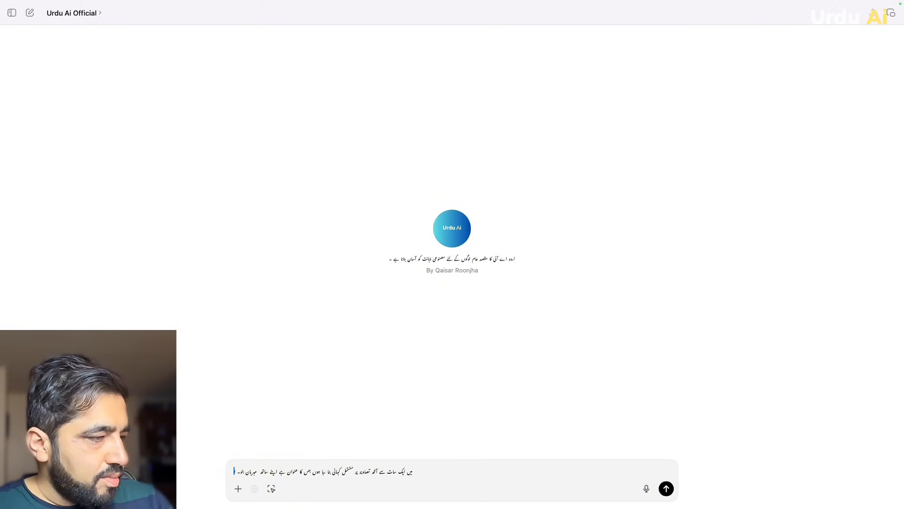
# - Introduce the main character's age in the message with "میرا خیال یہ ہے کہ ایک پچیس سال کا"
pyautogui.write(' میرا خیال ی')
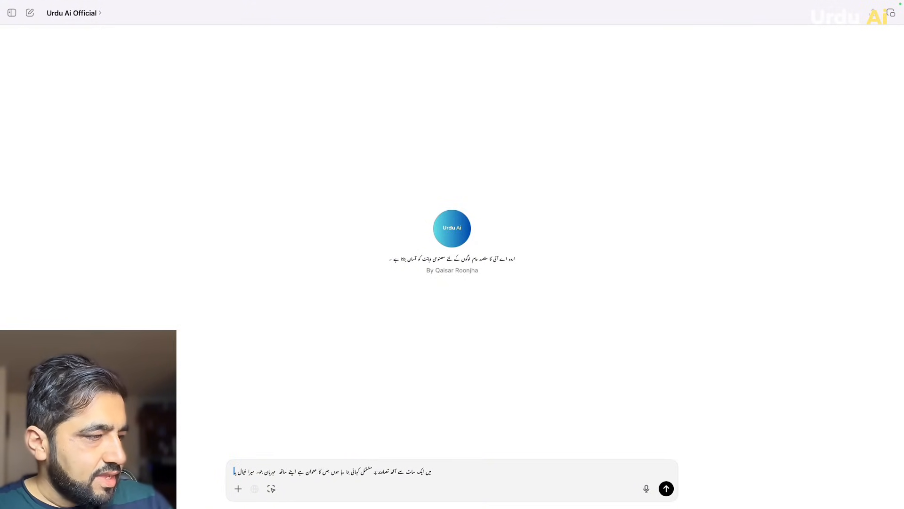
pyautogui.write('ہ ہے کہ ایک')
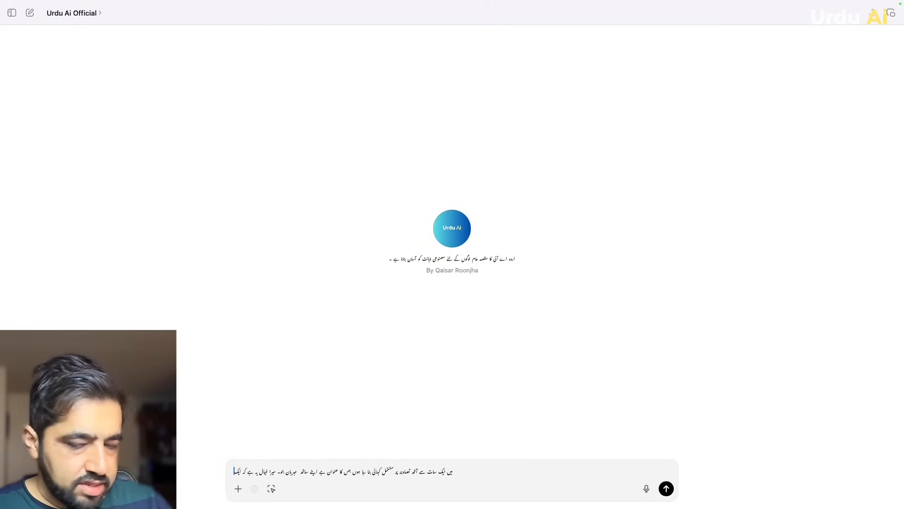
pyautogui.write(' بہت')
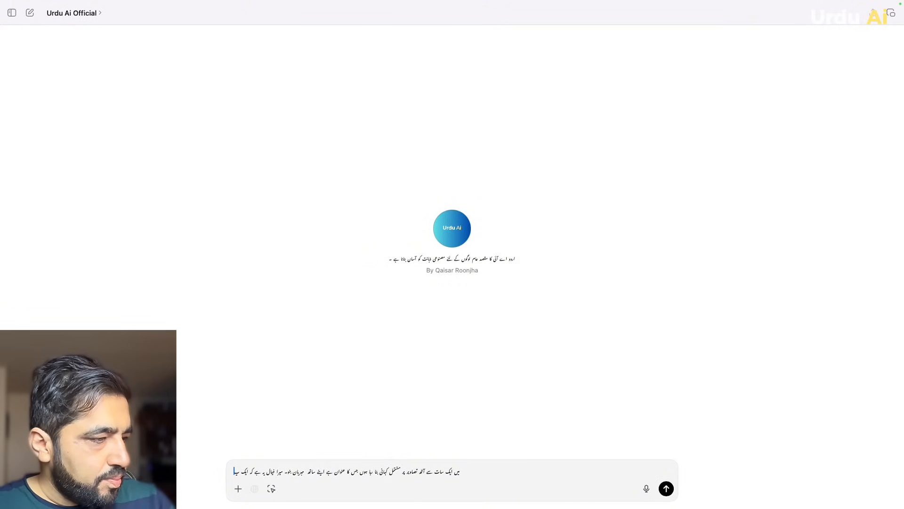
pyautogui.press('BackSpace')
pyautogui.press('BackSpace')
pyautogui.press('BackSpace')
pyautogui.write('پچیس سال کا')
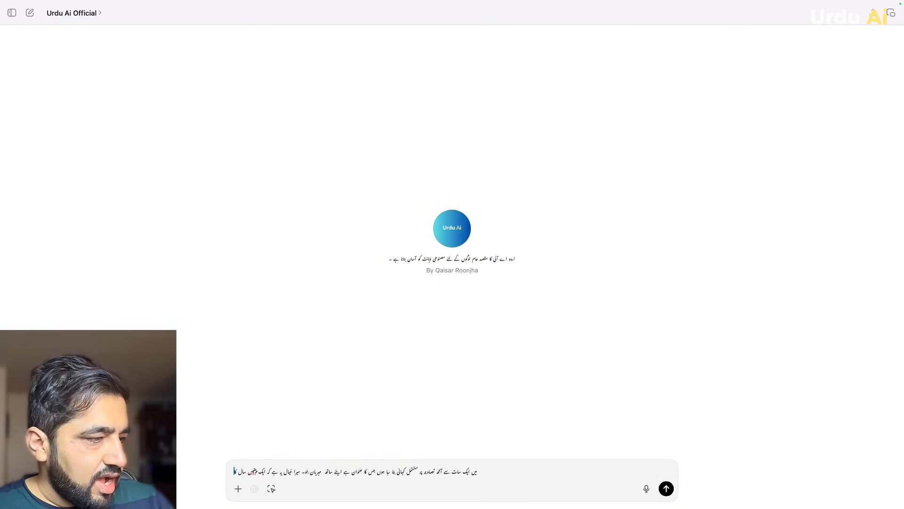
# - Describe the character's anger in the message: "بندہ ہو، جب پر غصہ کرتا ہے۔ گھر میں بھی ، دفتر میں بھی"
pyautogui.write(' بندہ ہو، جب سا')
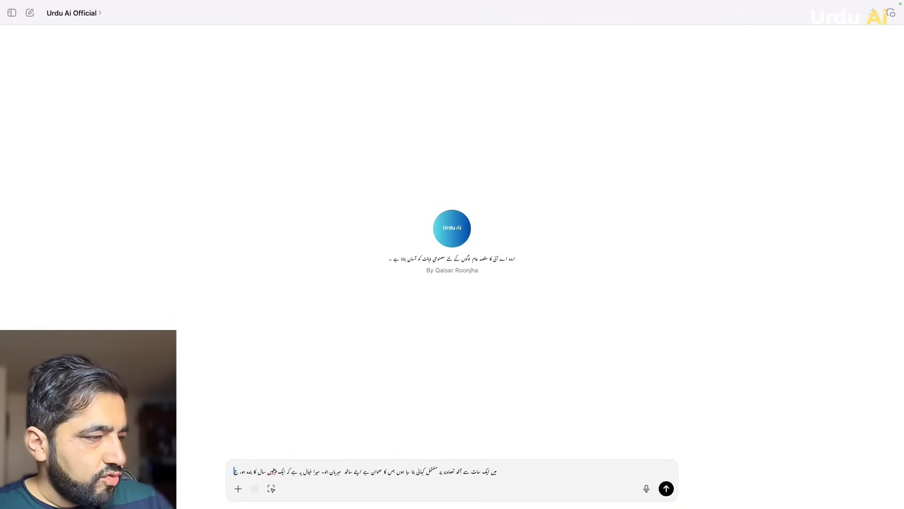
pyautogui.press('BackSpace')
pyautogui.press('BackSpace')
pyautogui.write('ہر غصہ')
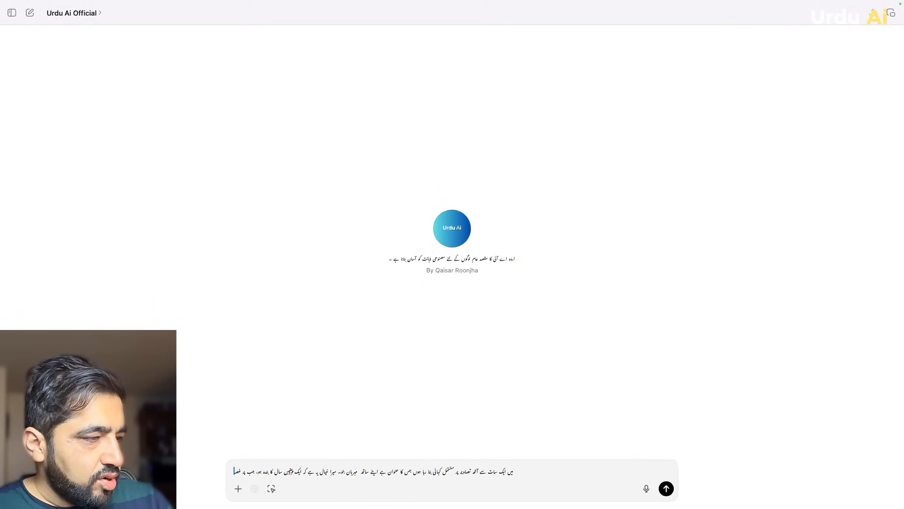
pyautogui.write(' کاتا ہے۔')
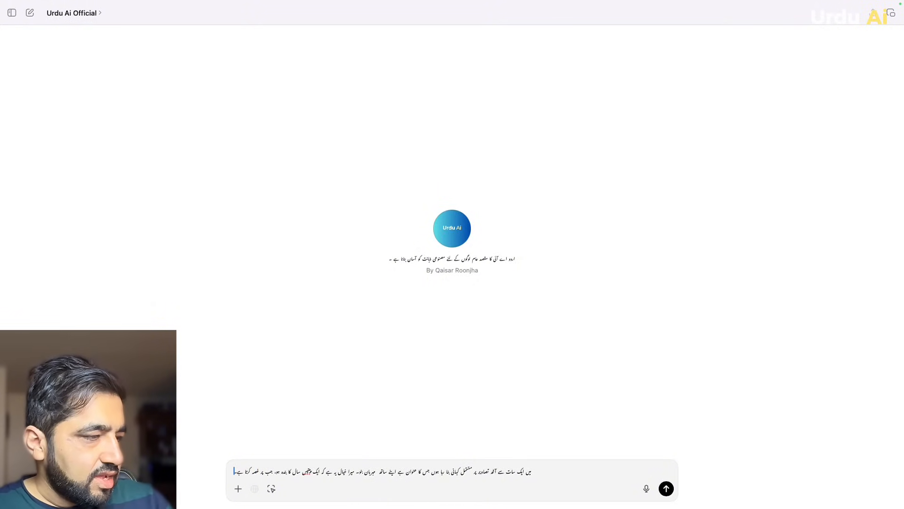
pyautogui.write(' کمر میں بھی')
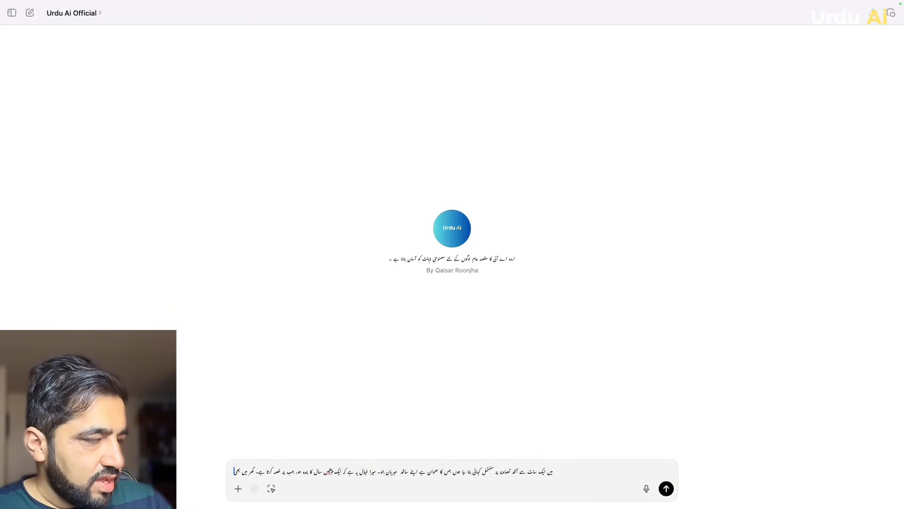
pyautogui.write(' ، دفتر')
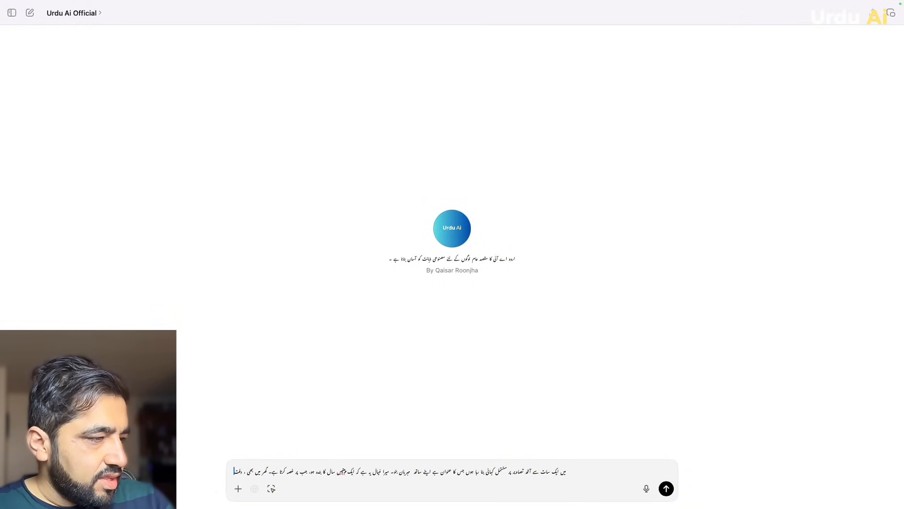
pyautogui.write(' میں بھی')
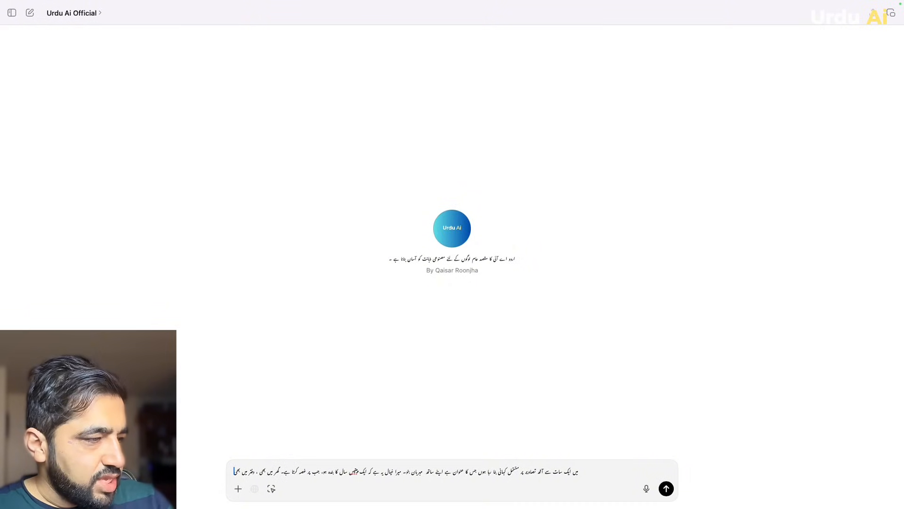
# - Add the elder's advice to the message: "اور پھر اس کو ایک بزرگ ملتا ہے جو کہتا ہے کہ تم اپنے ساتھ مہربان نہیں ہو ہو۔"
pyautogui.write(' او')
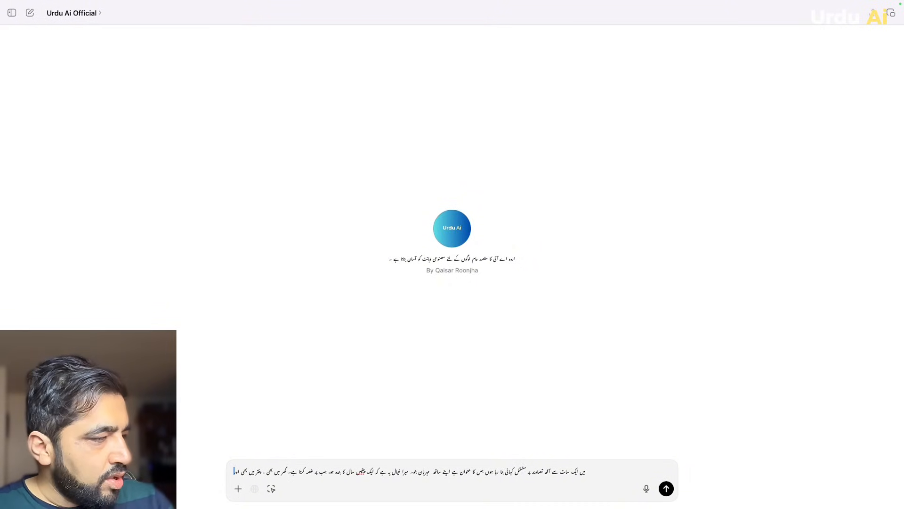
pyautogui.write('ر پھر اس کو ایک')
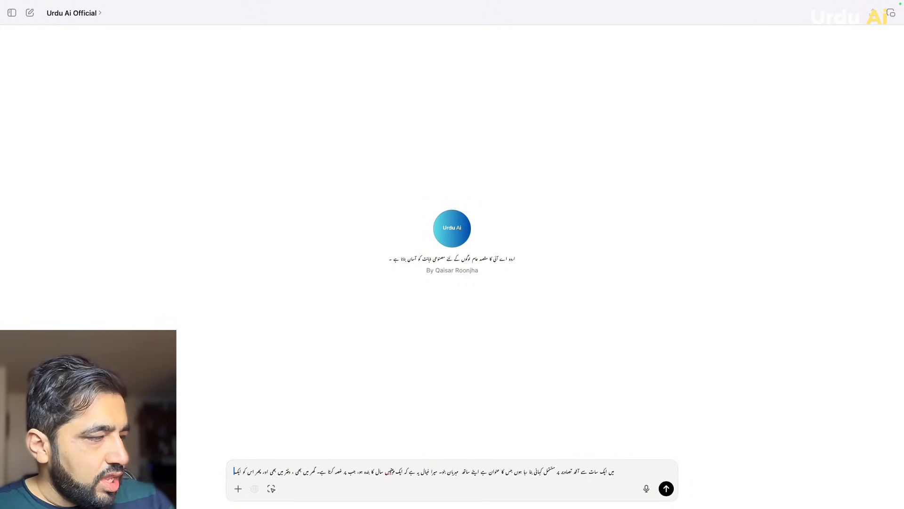
pyautogui.write(' سبزرگ م')
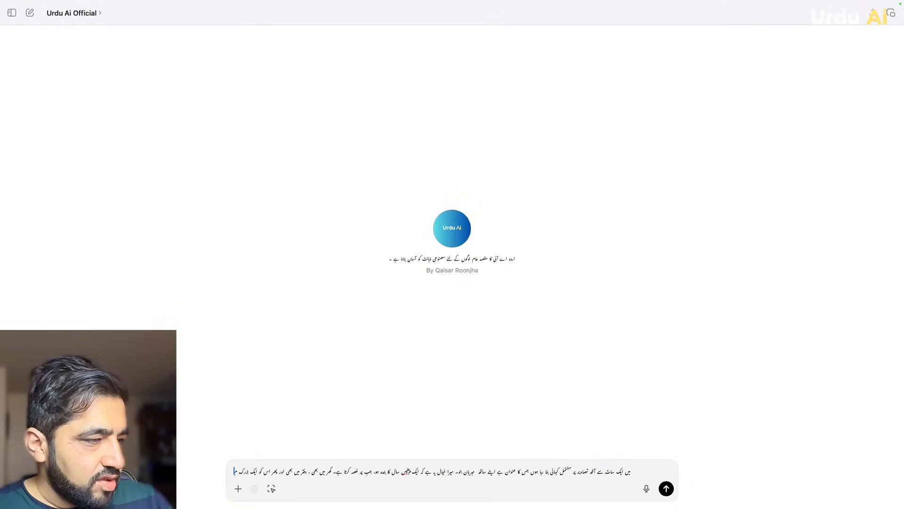
pyautogui.write('لتا')
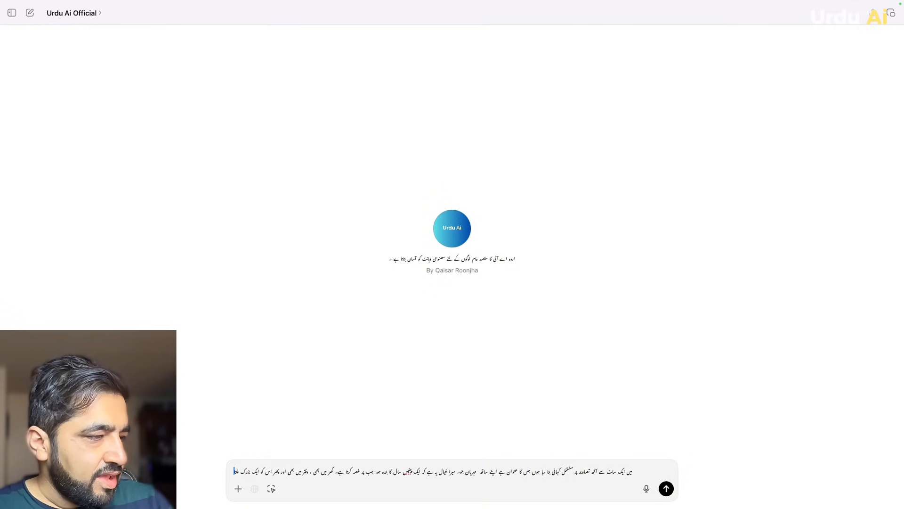
pyautogui.write(' ہے جو کہتا')
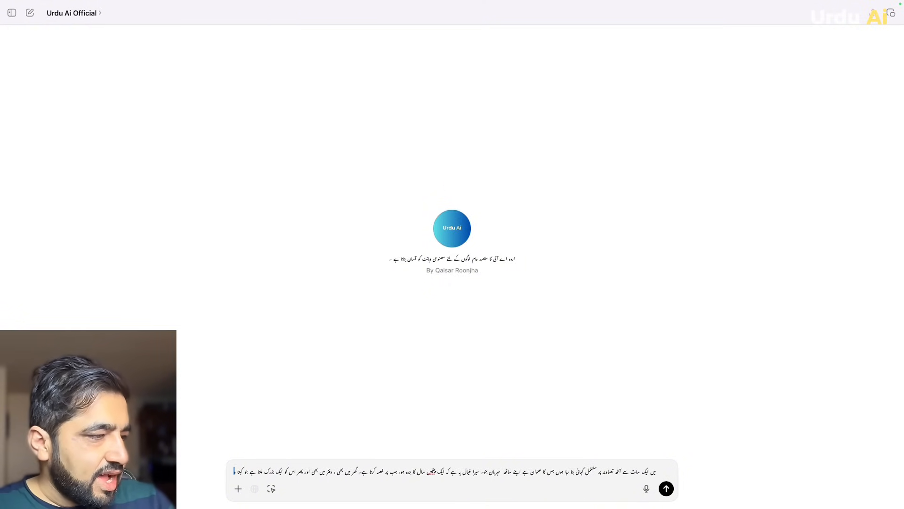
pyautogui.write(' ہے کہ ب')
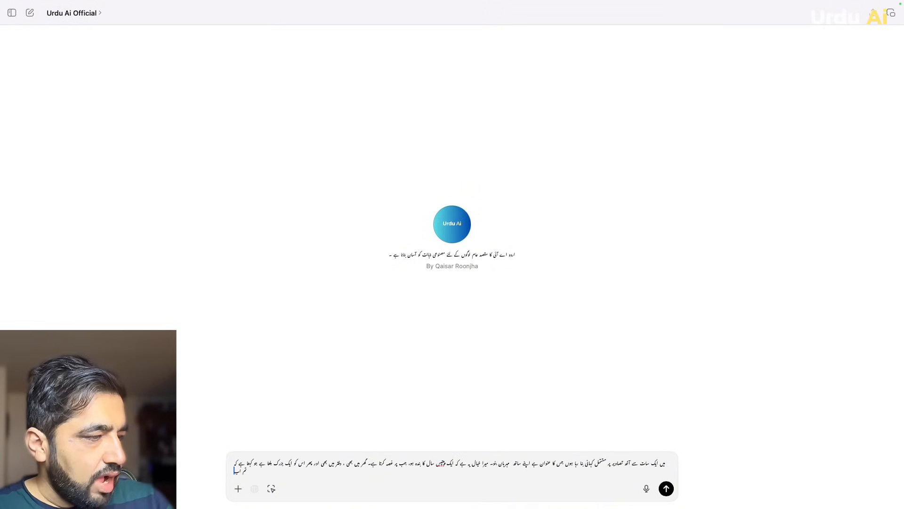
pyautogui.write('م اپنے ساتھ مہرب')
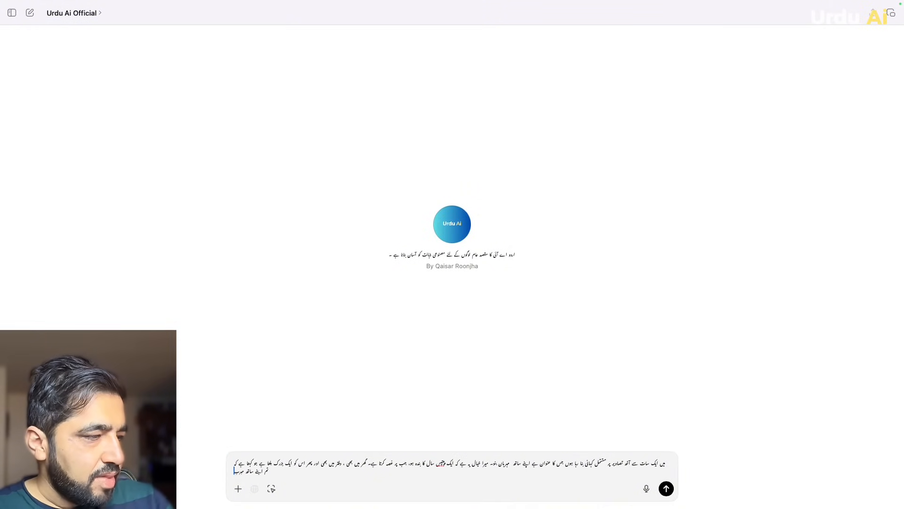
pyautogui.write('ان نہیں ہو ج')
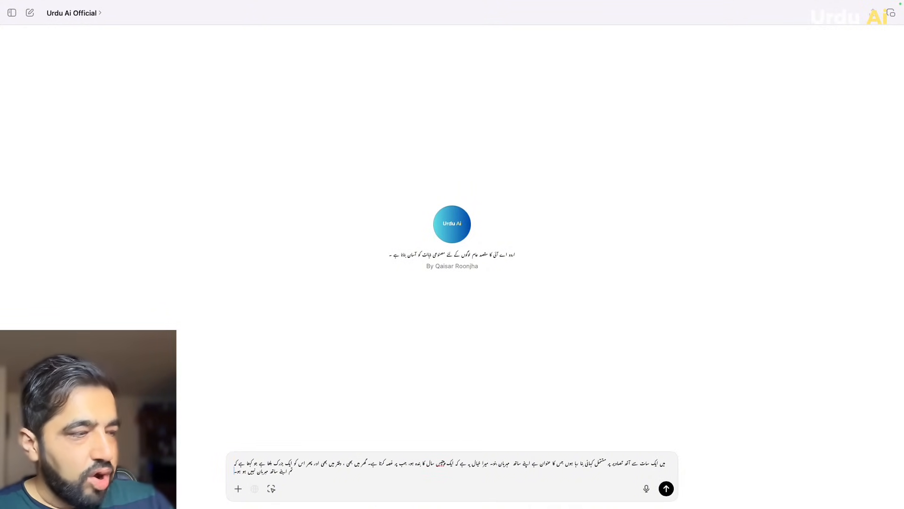
# - Describe the character's change in the message: "اور پھر اس کو بات سمجھ آجاتی ہے اور آئندہ سب کے ساتھ مہربان ہوجاتا ہے۔"
pyautogui.write('ور س')
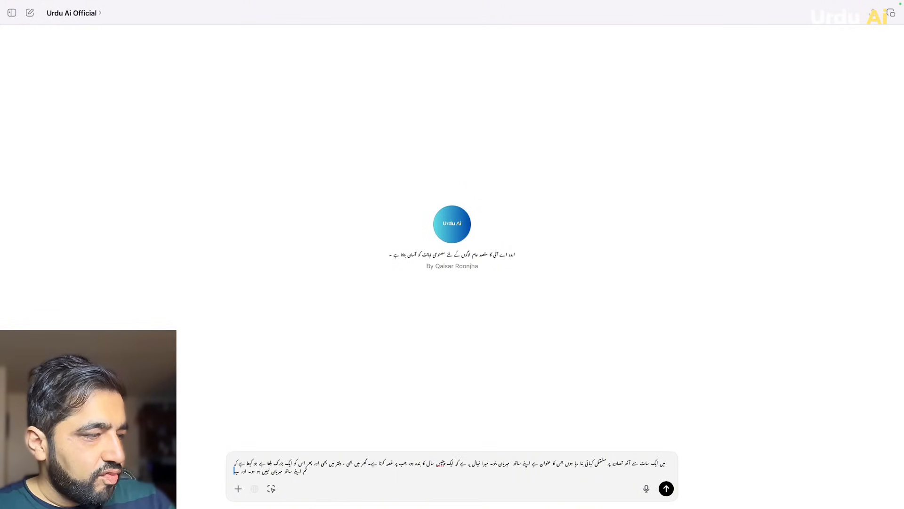
pyautogui.write(' اس کو بات سا')
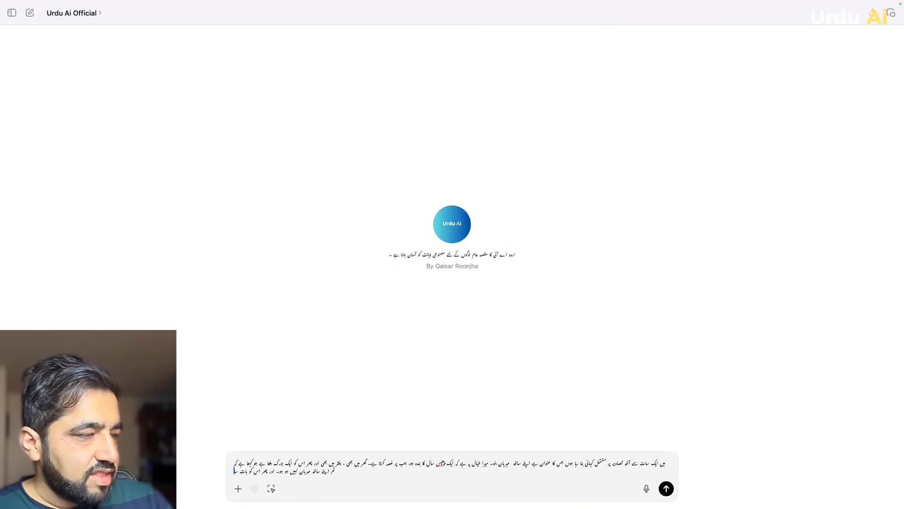
pyautogui.write('مجھ')
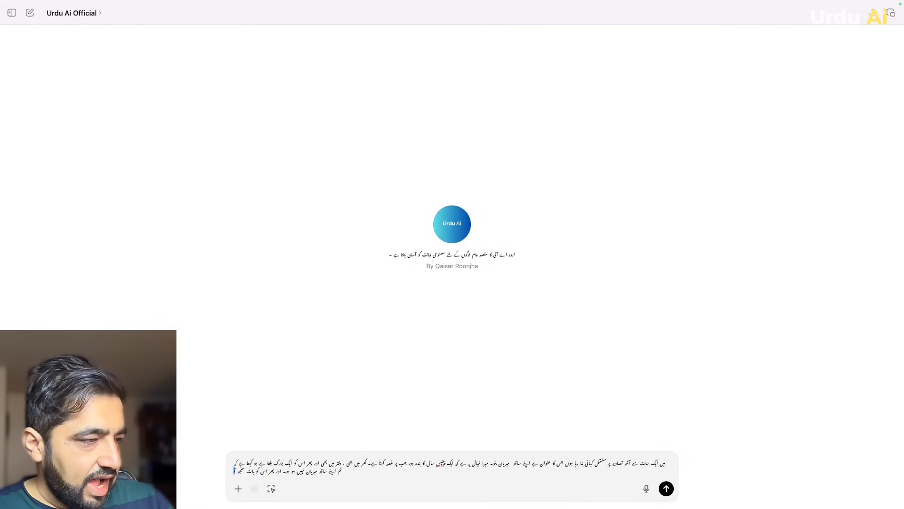
pyautogui.write(' آجاتی ہے')
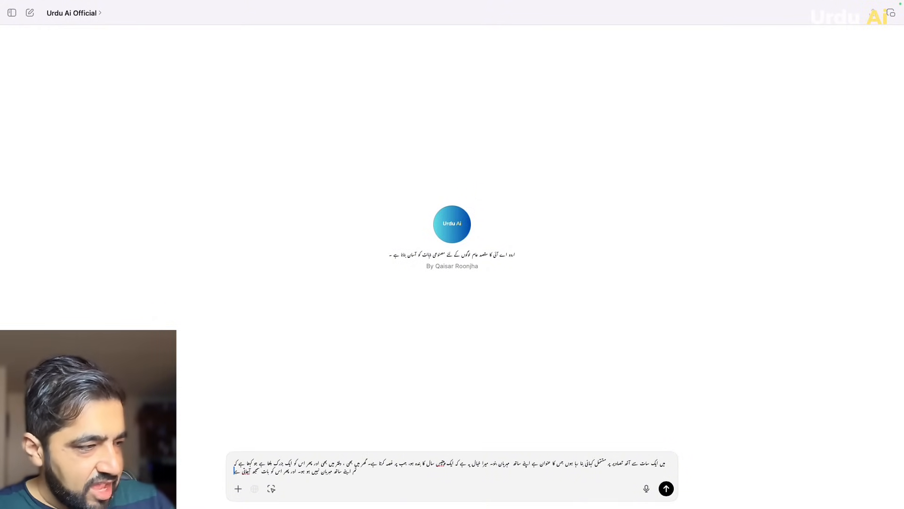
pyautogui.write(' اور')
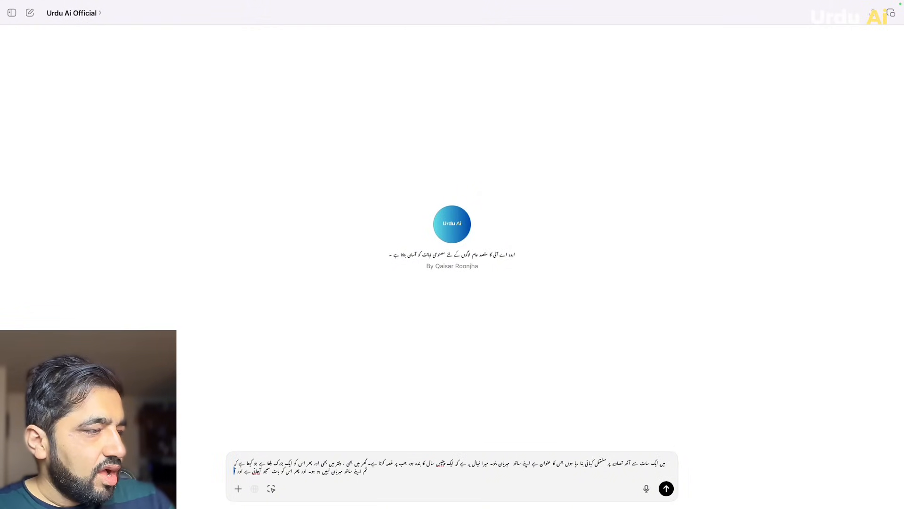
pyautogui.write(' آہستہ')
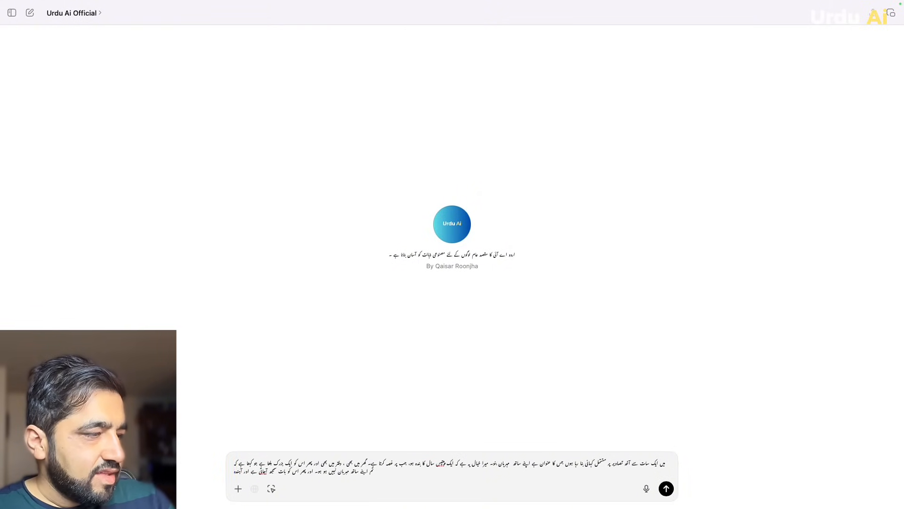
pyautogui.write(' سب کے ساتھ')
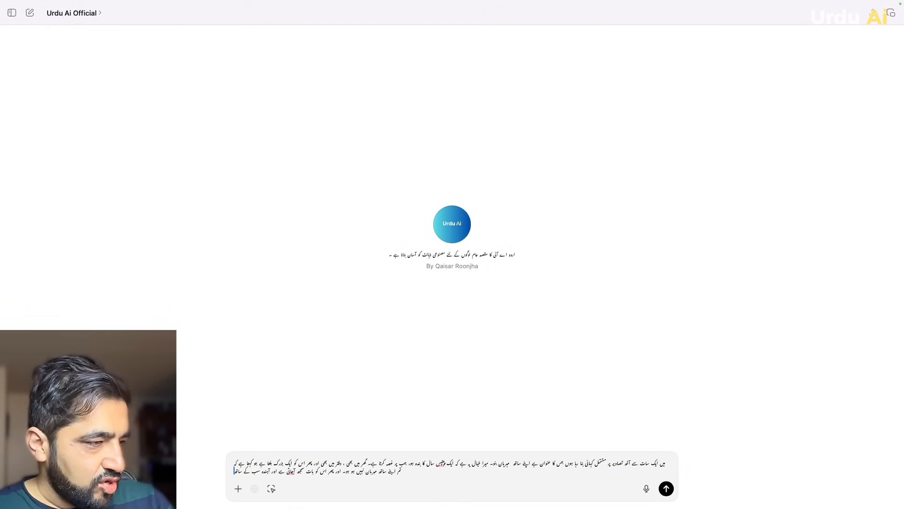
pyautogui.write(' م')
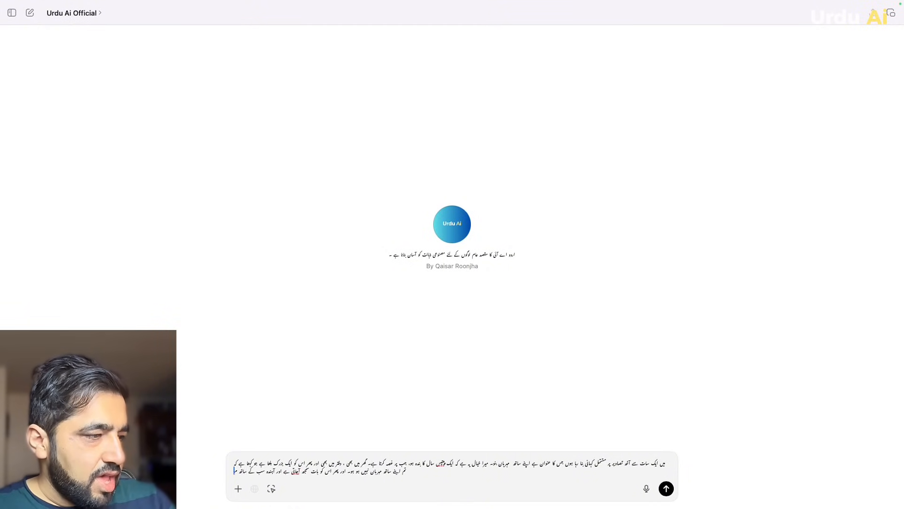
pyautogui.write('ہربان ہوجاتا ہے۔')
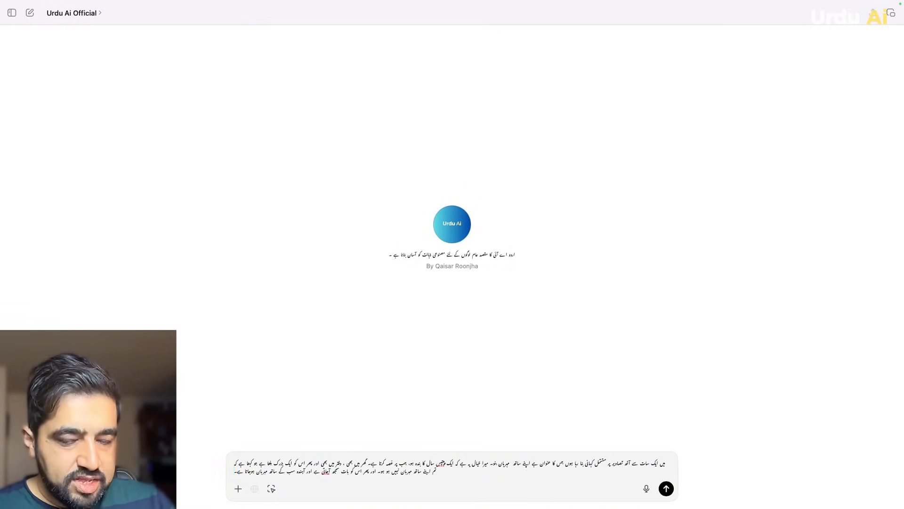
# - Introduce the central idea in the message: "اس کہانی کو مرکزی خیال یہ ہے کہ آپ اپنے ساتھ اگر مہربان ہوگے تو آپ"
pyautogui.write(' اس کہانی')
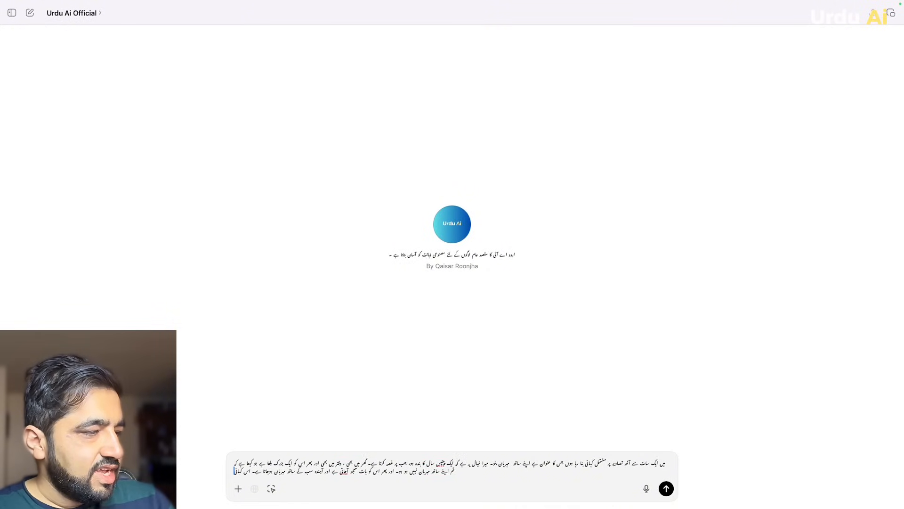
pyautogui.write(' کا مرکز')
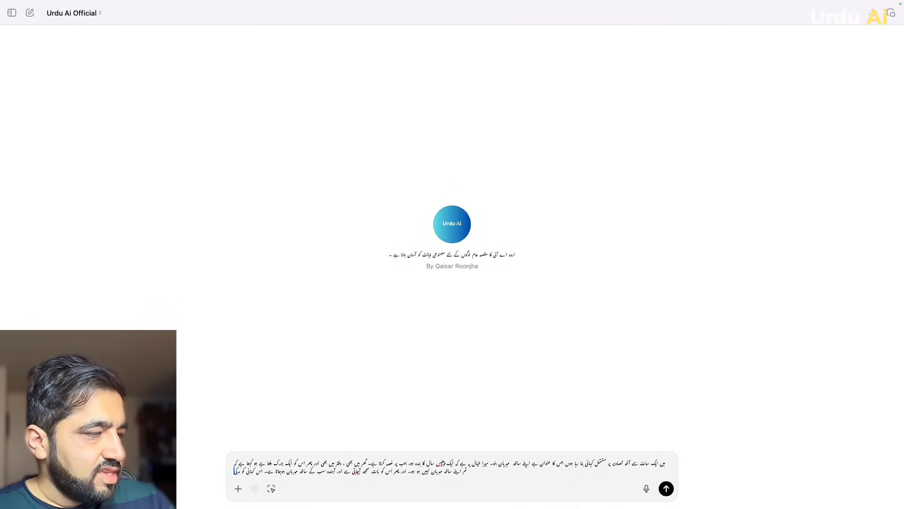
pyautogui.write('ی خیال یہ ہے کہ')
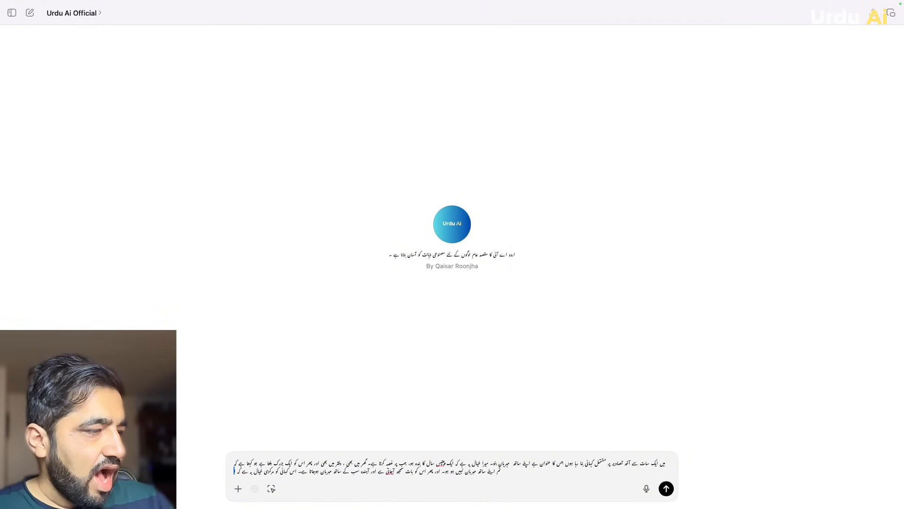
pyautogui.write('اپنے ساتھ اگر مہربان ہوگ')
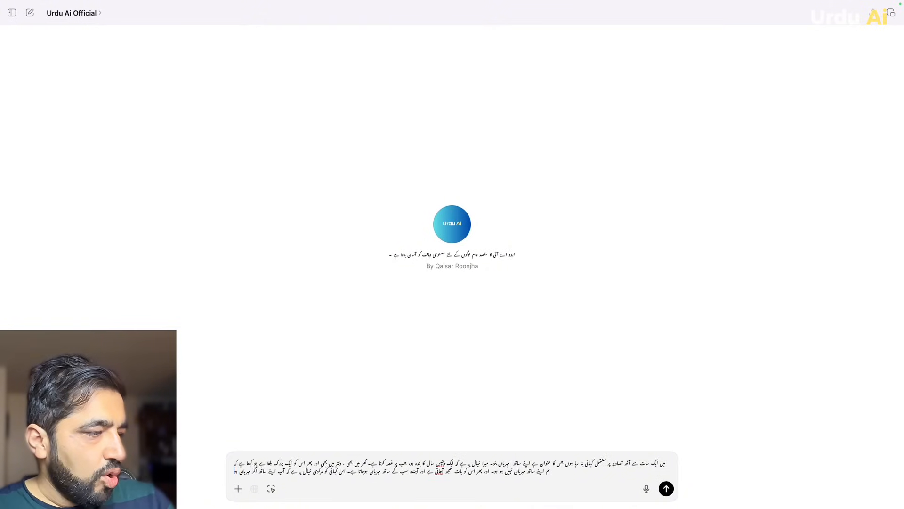
pyautogui.write('ئے تو آپ')
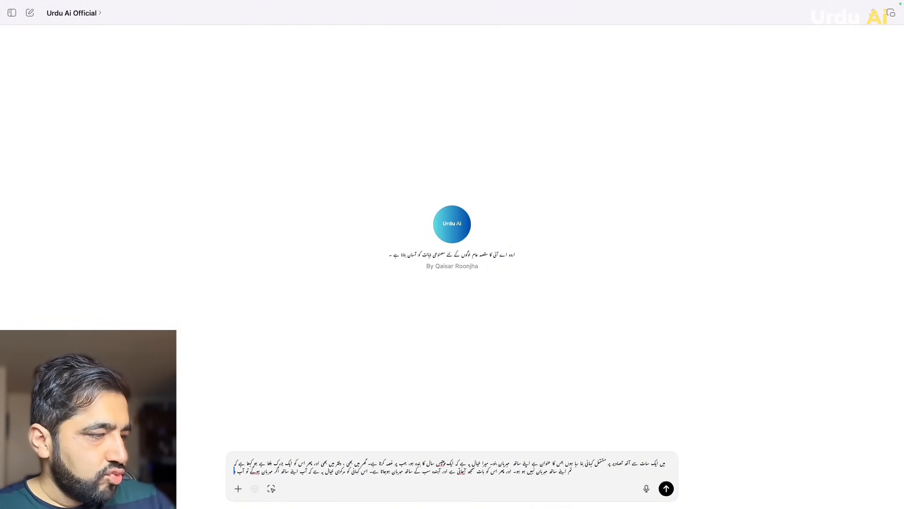
# - Finish the central idea with "دوسروں کے ساتھ بھی اچھے رہوگے۔" and send the message to Urdu Ai Official
pyautogui.write(' دوسر')
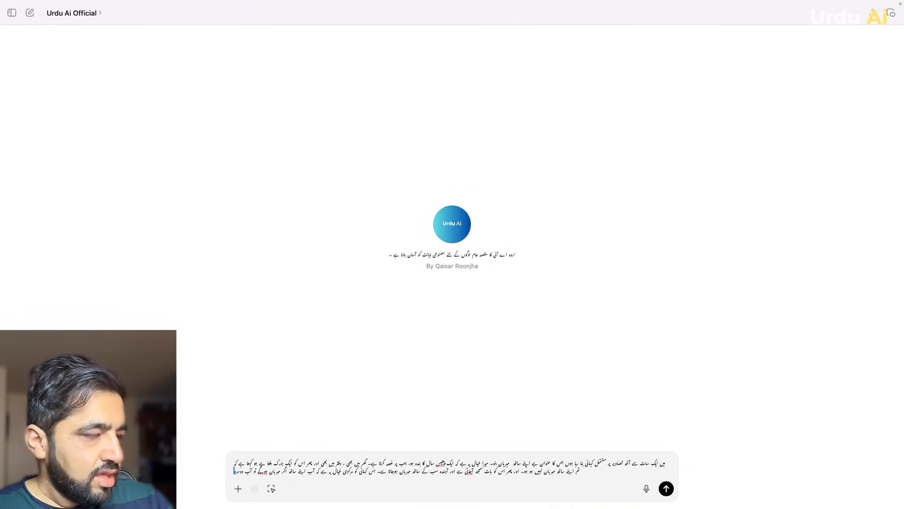
pyautogui.write('وں کے ساتھ بھ')
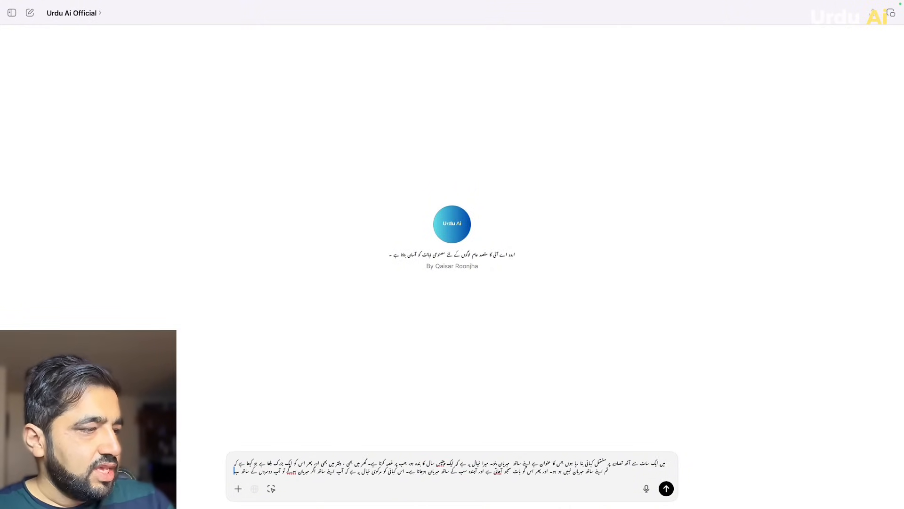
pyautogui.write('ی اچھے رہوگ')
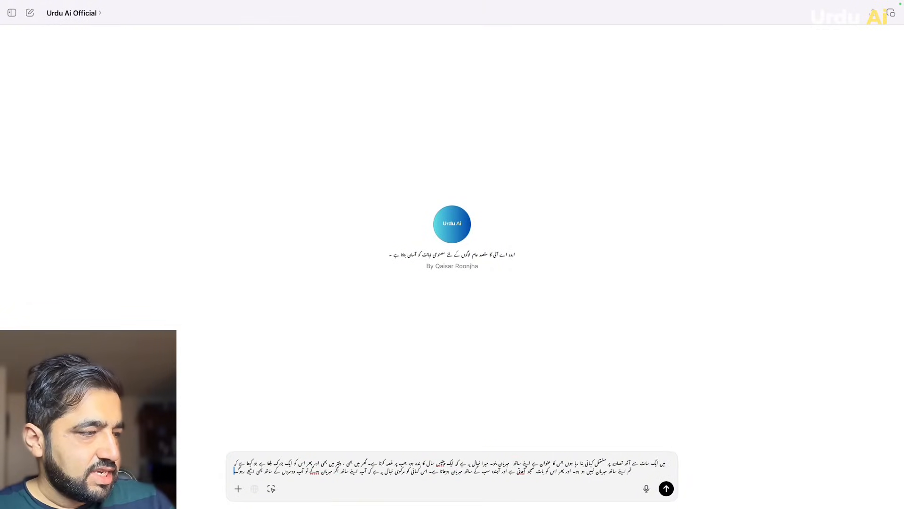
pyautogui.press('BackSpace')
pyautogui.press('BackSpace')
pyautogui.press('BackSpace')
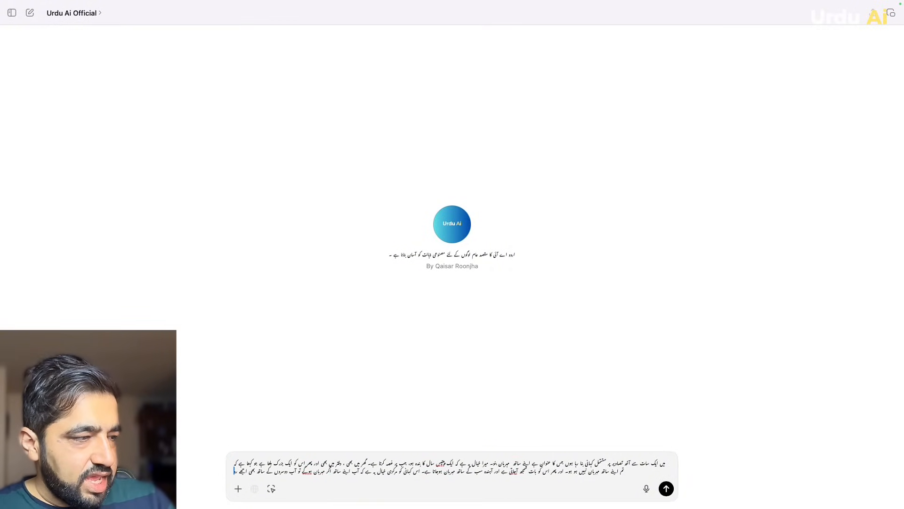
pyautogui.write('ہوگے')
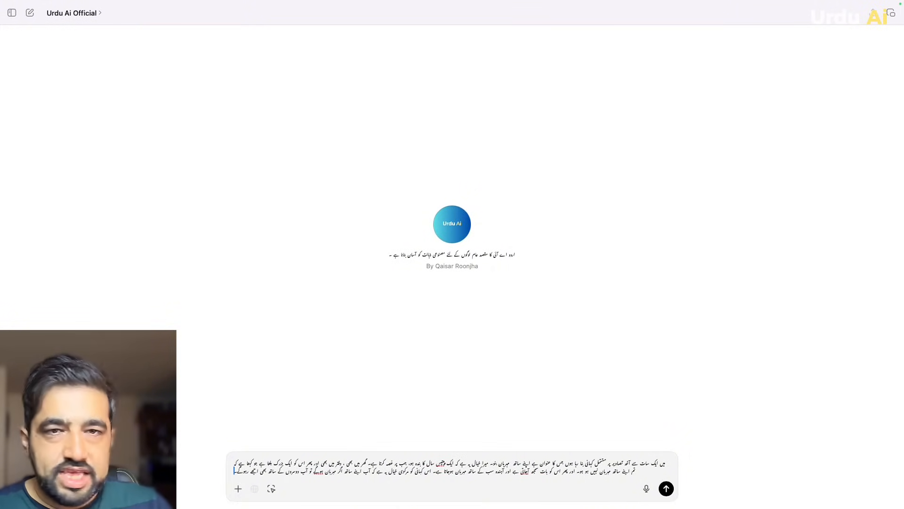
pyautogui.press('Return')
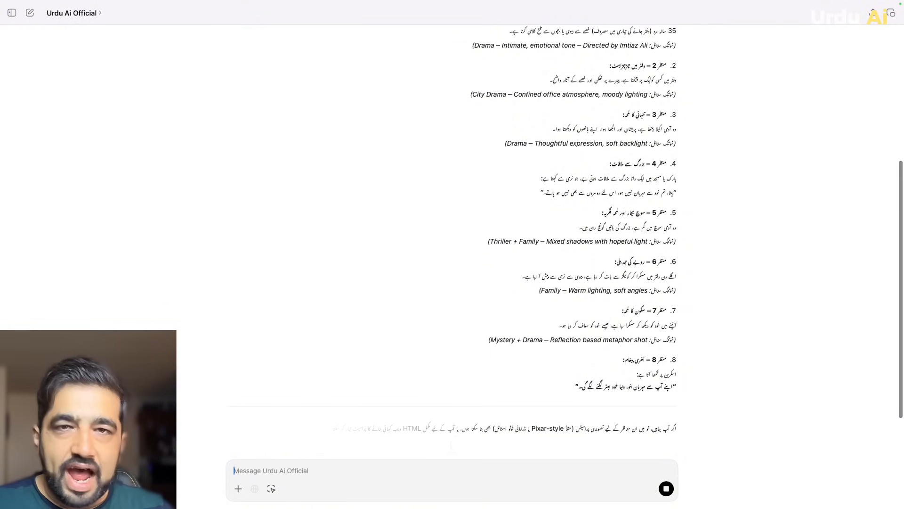
# - Review the storyboard scenes in the reply from start to end, and switch to the Urdu Ai storytelling workshop board
pyautogui.scroll(2, 452, 236)
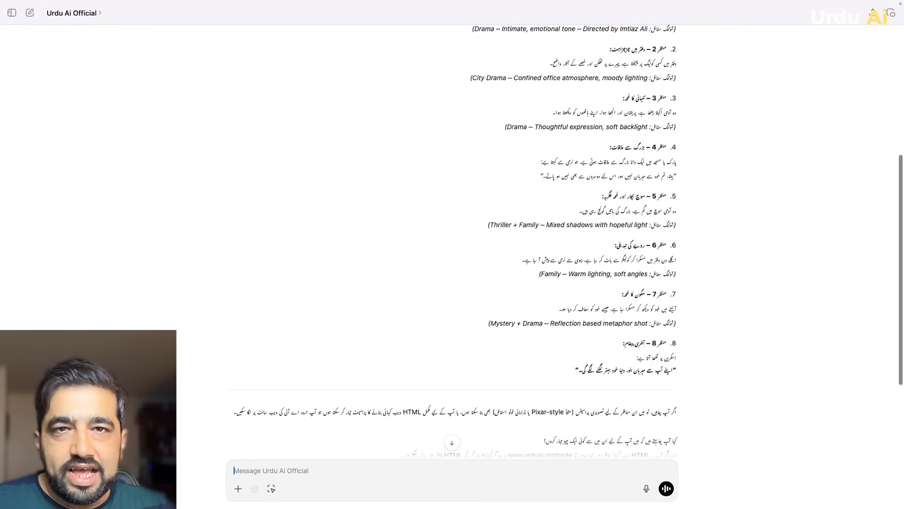
pyautogui.scroll(5, 452, 236)
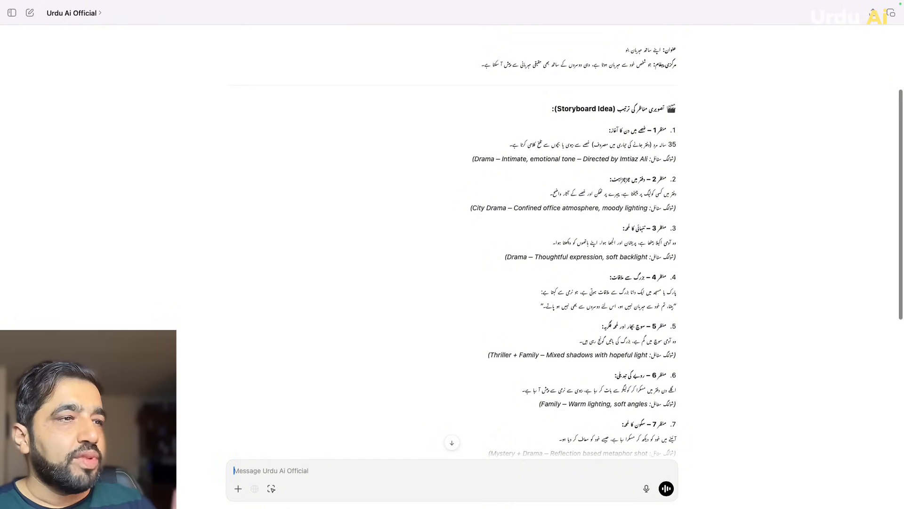
pyautogui.scroll(-3, 451, 240)
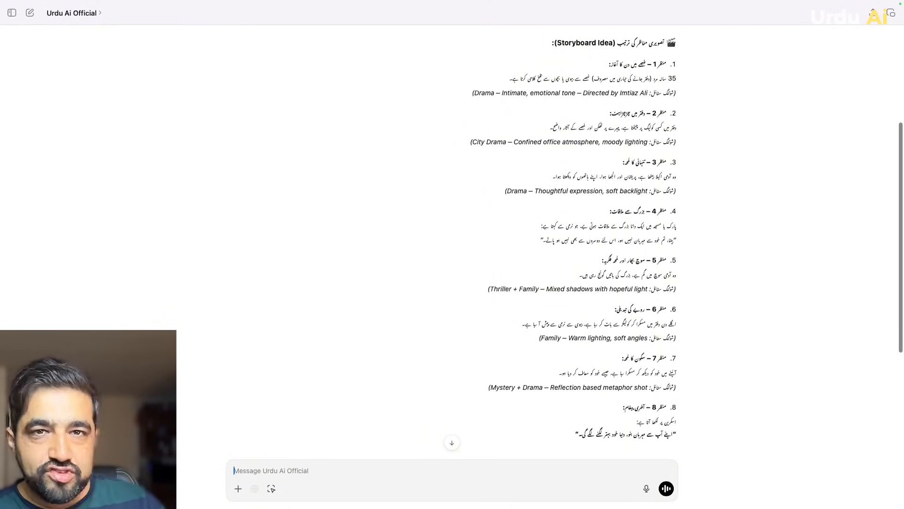
pyautogui.scroll(-3, 451, 231)
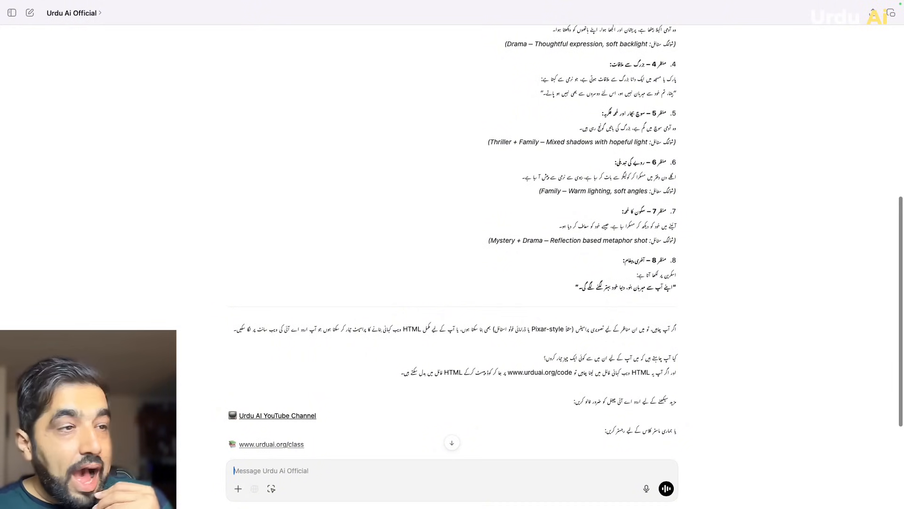
pyautogui.scroll(5, 452, 236)
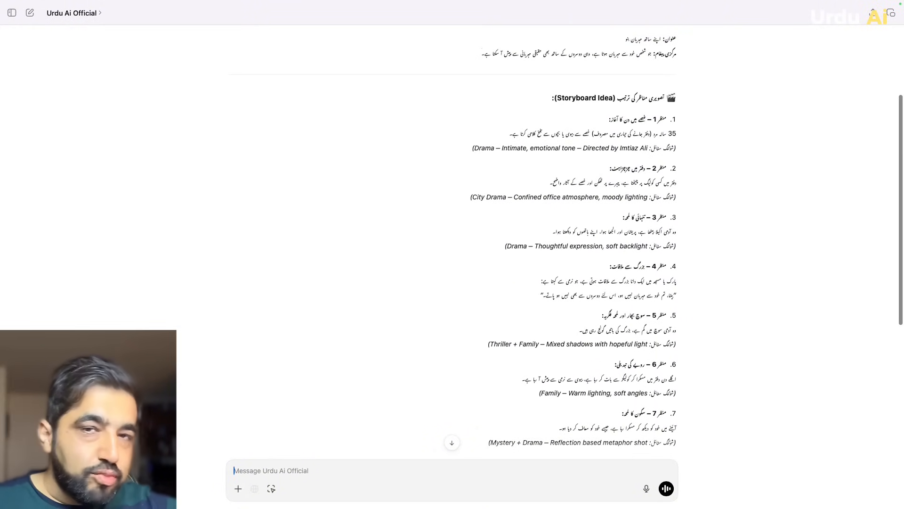
pyautogui.moveTo(723, 488)
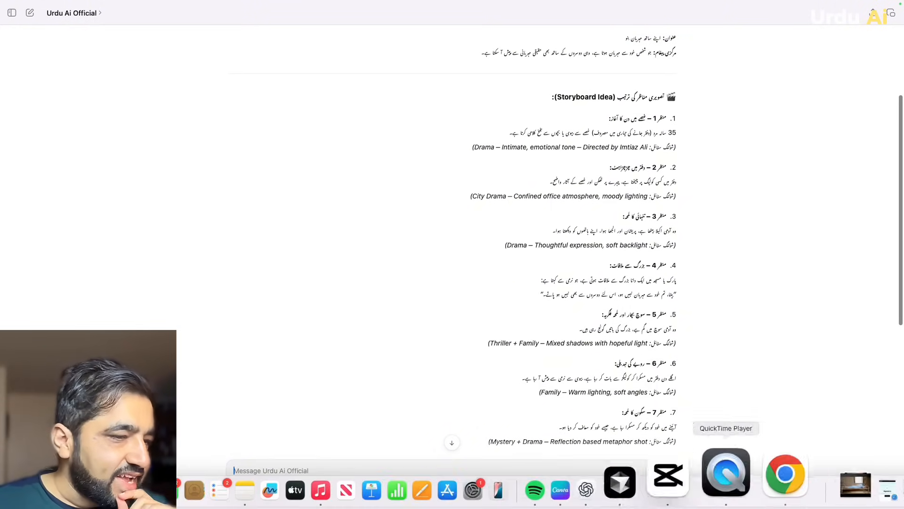
pyautogui.click(625, 472)
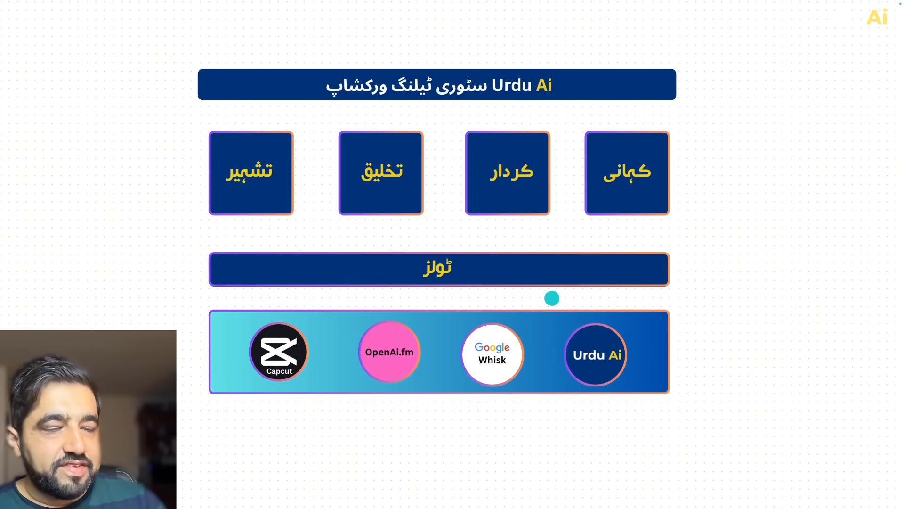
# - Return to the Urdu Ai Official chat in ChatGPT and write the request: "مجھے اس کردار کے لئے ایک Urdu AI pixar سٹائل کارٹون بنانا ہے۔"
pyautogui.moveTo(595, 503)
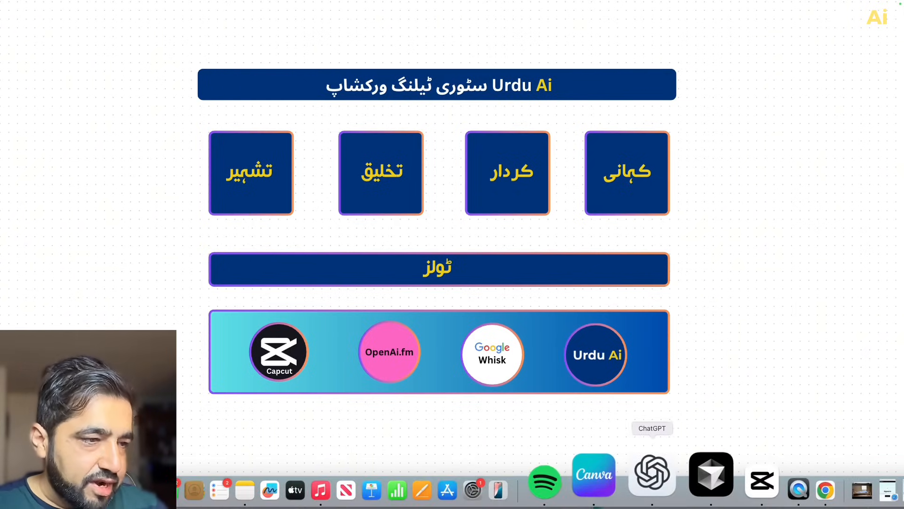
pyautogui.click(652, 472)
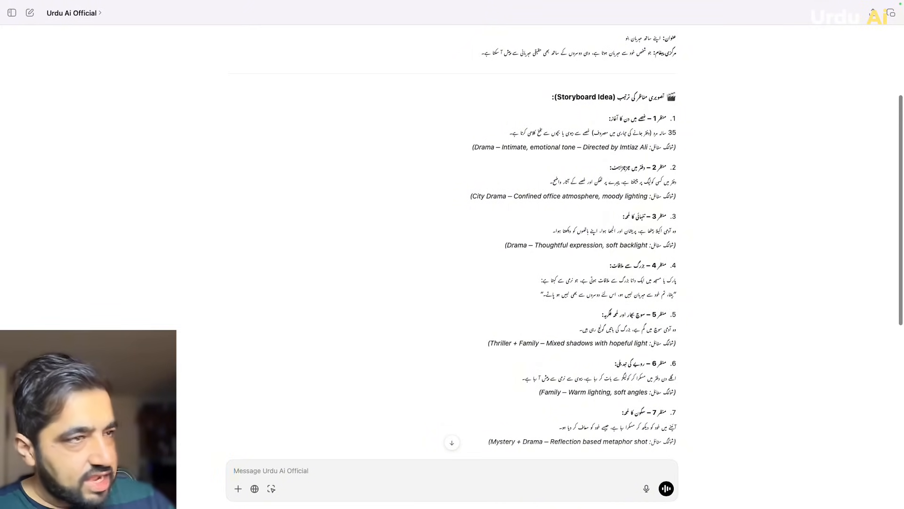
pyautogui.scroll(-4, 452, 235)
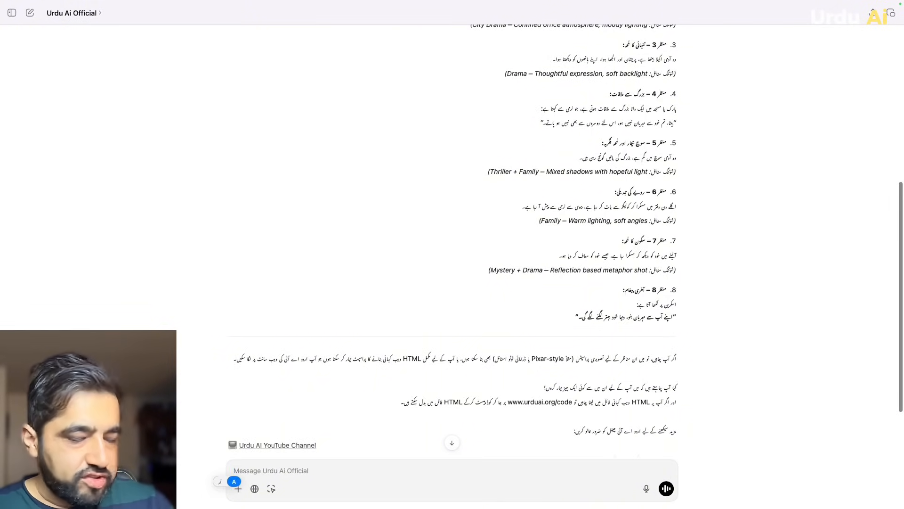
pyautogui.write('ج')
pyautogui.press('BackSpace')
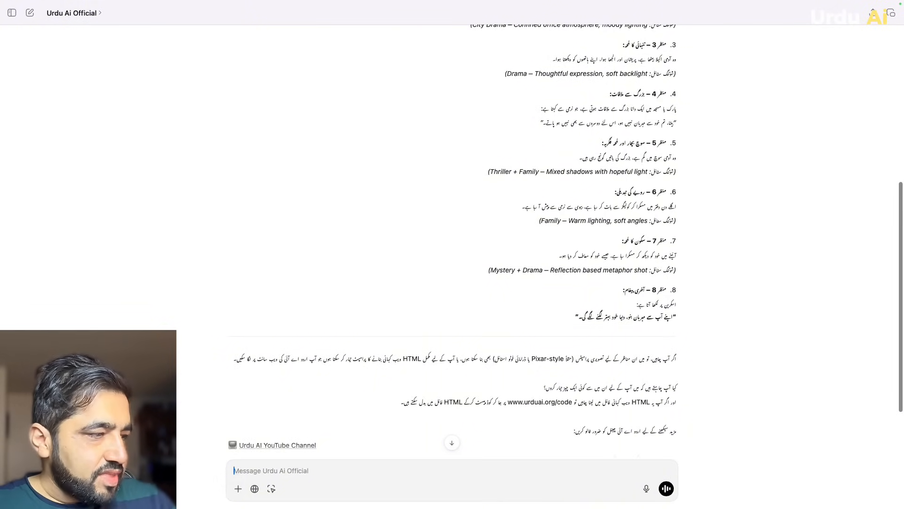
pyautogui.write('ججھے اس کر')
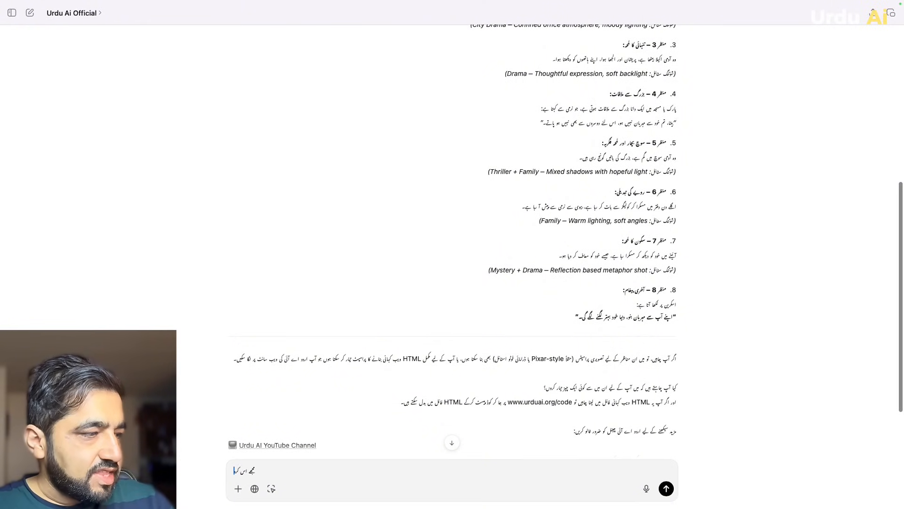
pyautogui.write('دار کے لئے ایک')
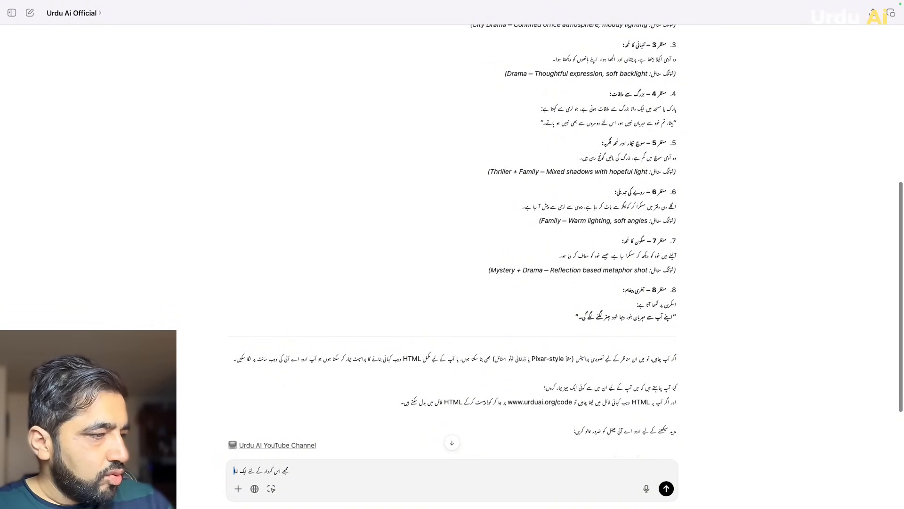
pyautogui.write(' urdu ai pix')
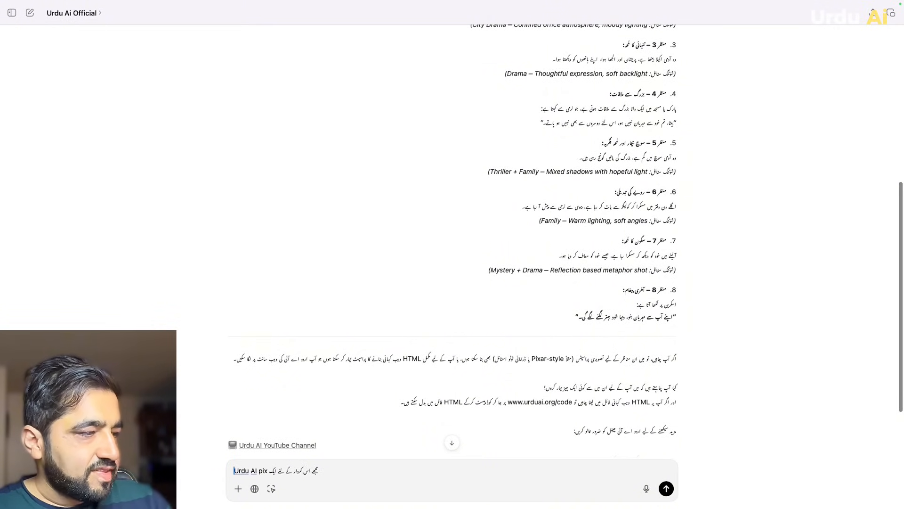
pyautogui.write('ar اس')
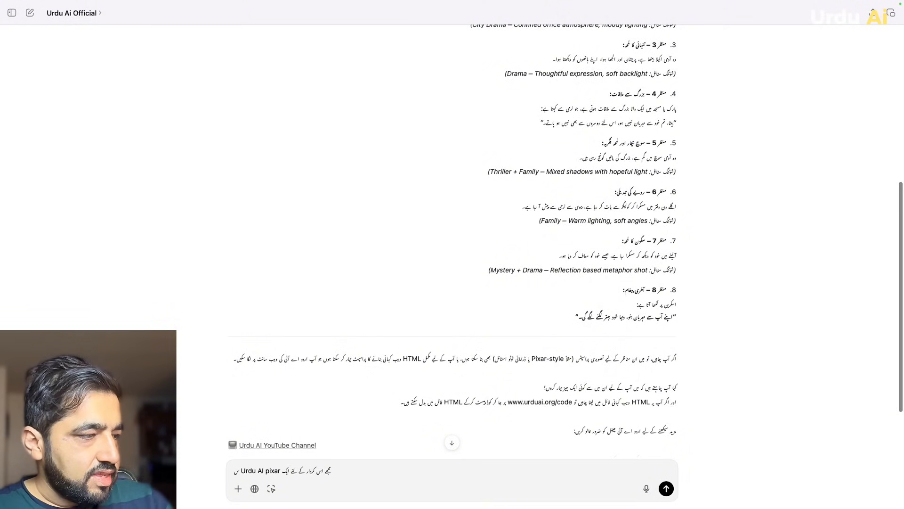
pyautogui.write('ٹائل کارٹ')
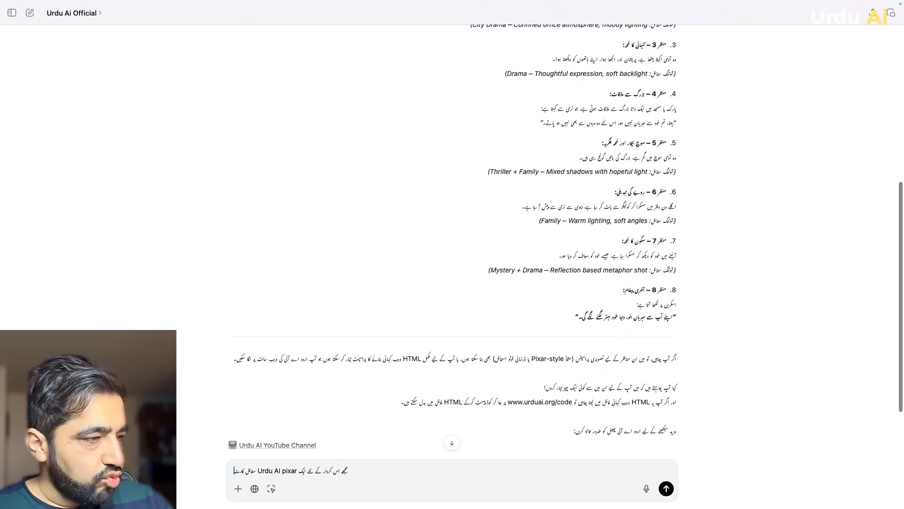
pyautogui.write('ون بنا')
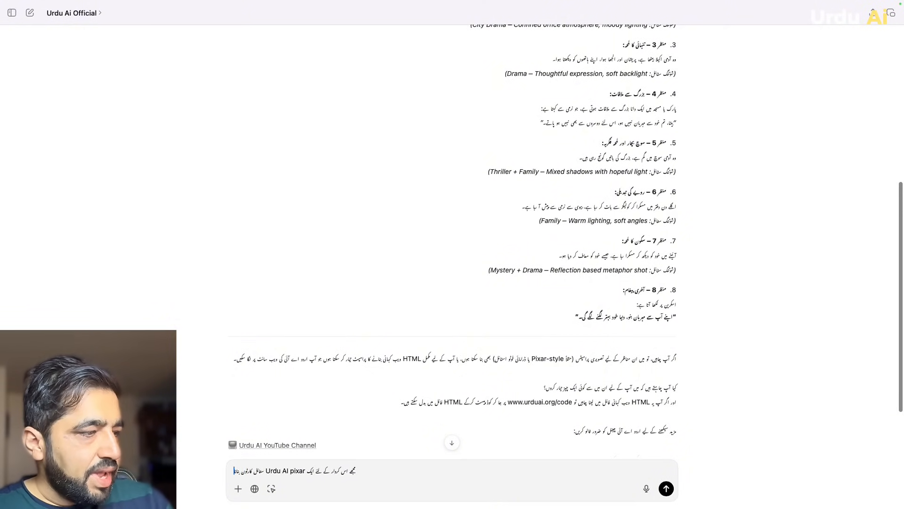
pyautogui.write('نا ہے۔')
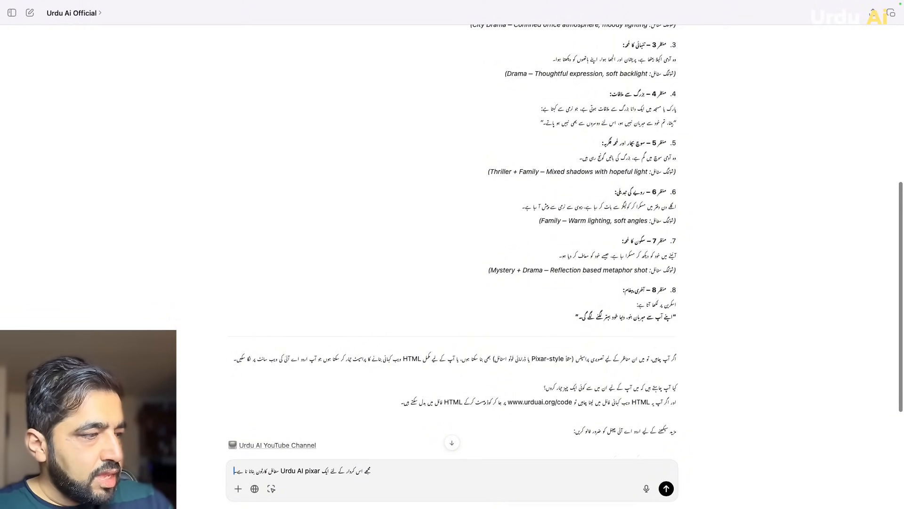
# - Add the character's age and outfit to the message: "اس کی عمر پینتیس سال ہے۔ قمیض شلوار پہنتا ہے۔"
pyautogui.write(' اس کی عم')
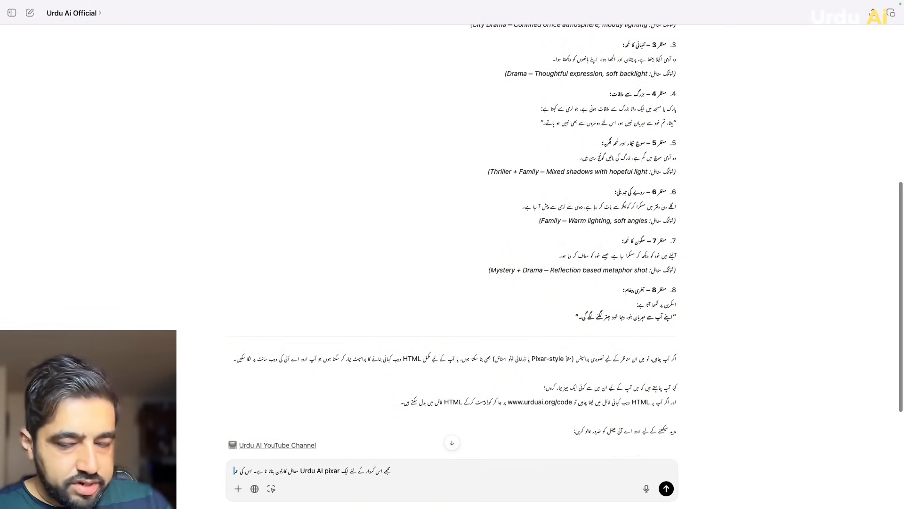
pyautogui.write('ر بتا')
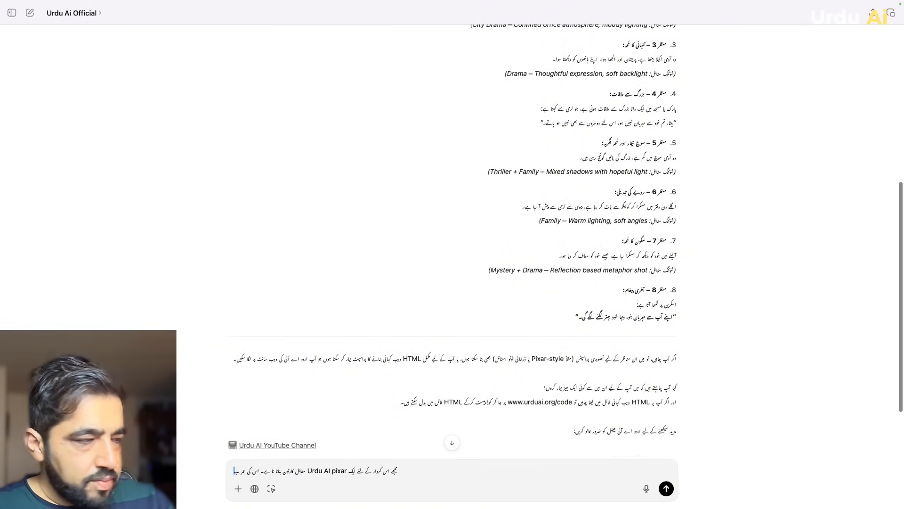
pyautogui.press('BackSpace')
pyautogui.write('یس سال')
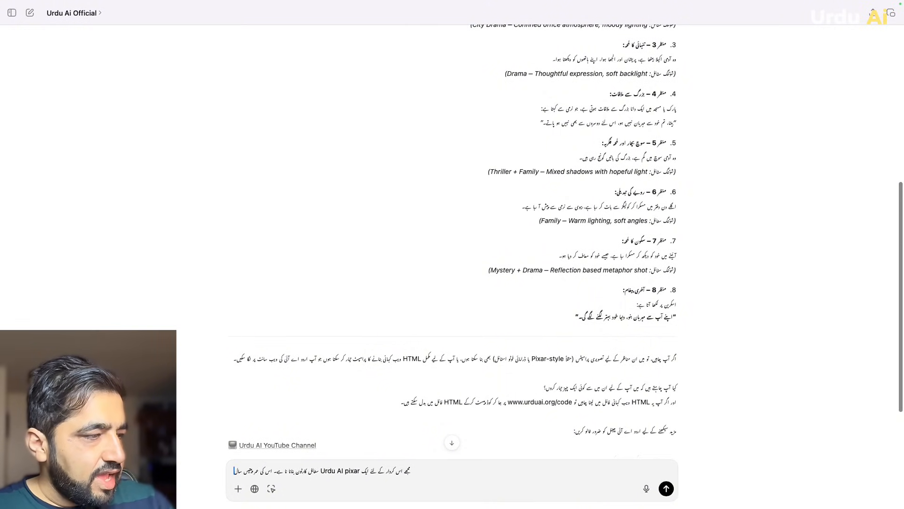
pyautogui.write(' ہے۔ قا')
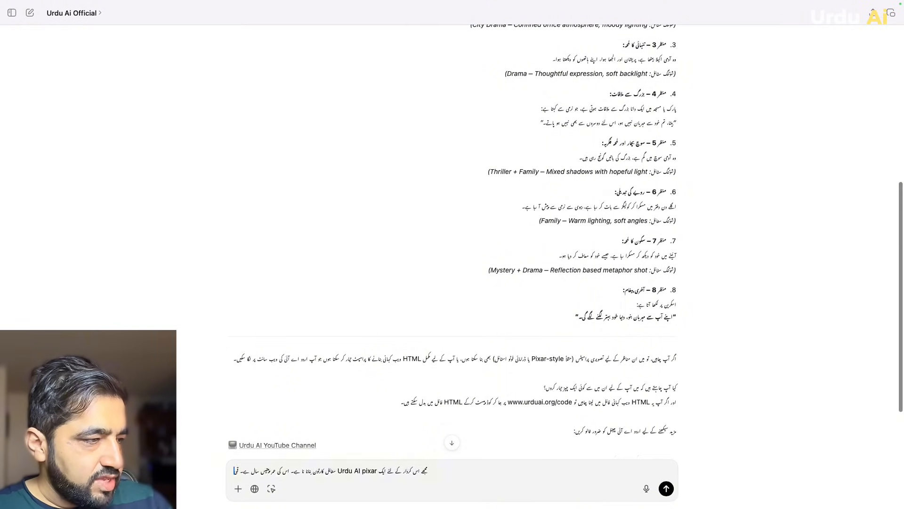
pyautogui.press('BackSpace')
pyautogui.write('میض شلوا')
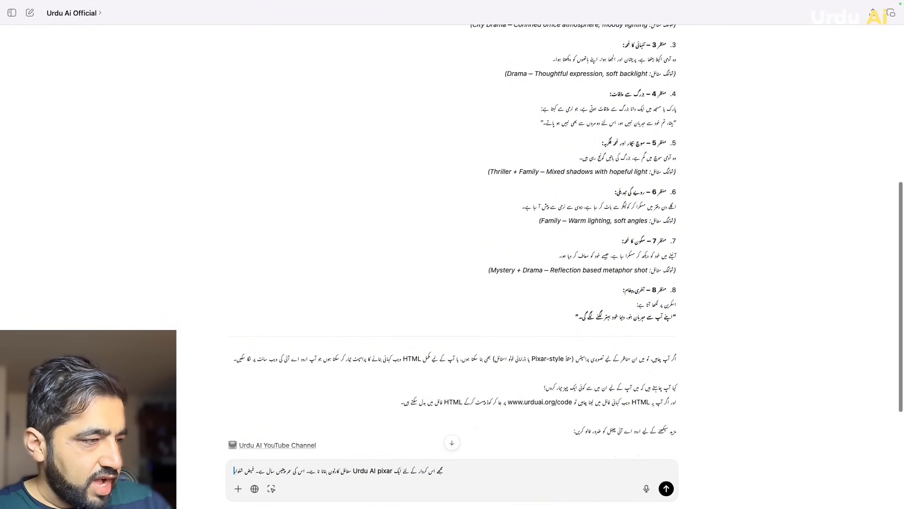
pyautogui.write('ر پہنتا')
pyautogui.write(' ہے۔')
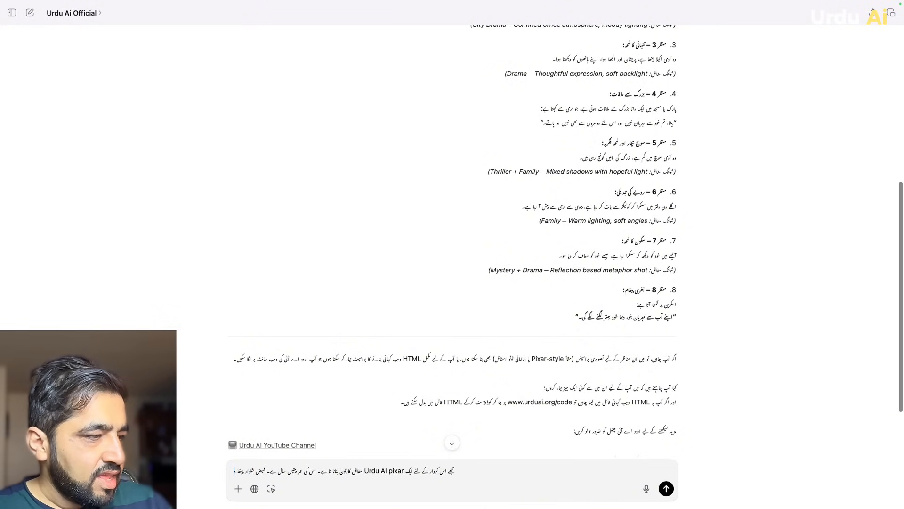
# - Describe the character's light beard and brightly coloured clothes in the message: "ہلکی سی دھاڑی ہے اور تیز کلر کے کپڑے پہنتا ہے۔"
pyautogui.write(' ہلکا')
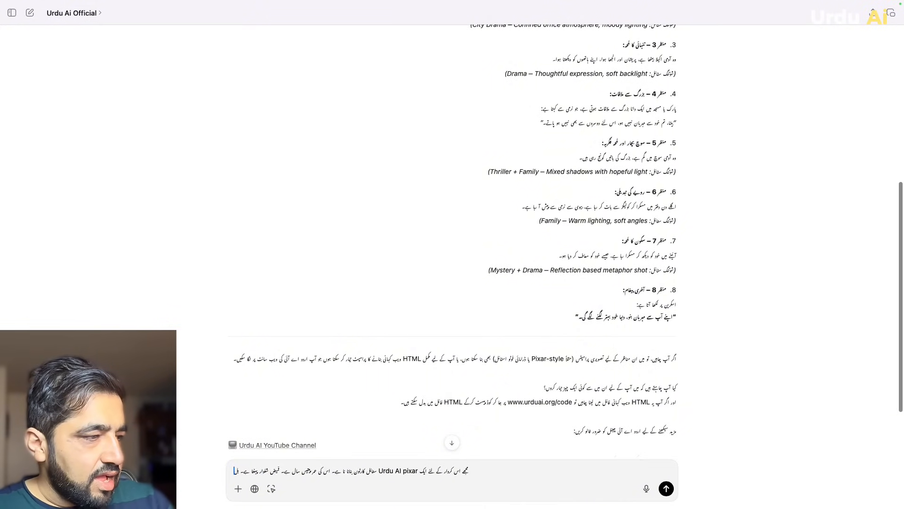
pyautogui.write('ی سی دا')
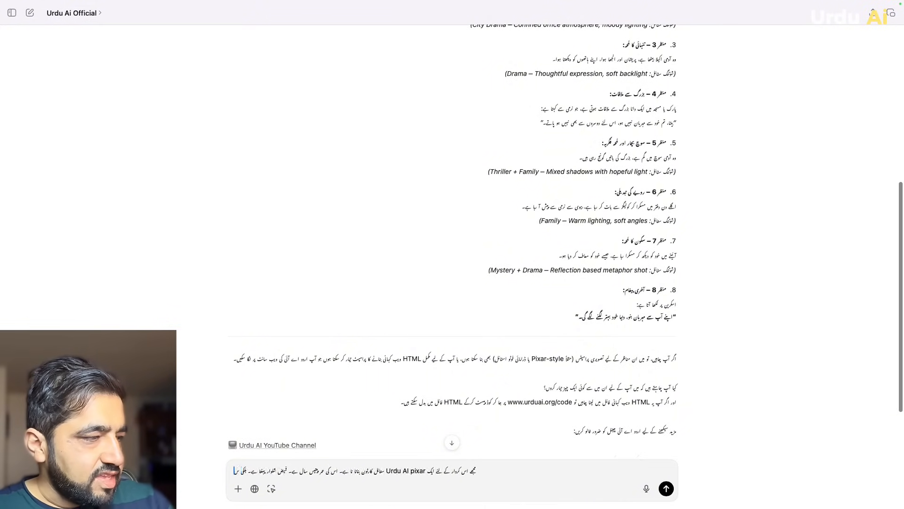
pyautogui.write('ڑ')
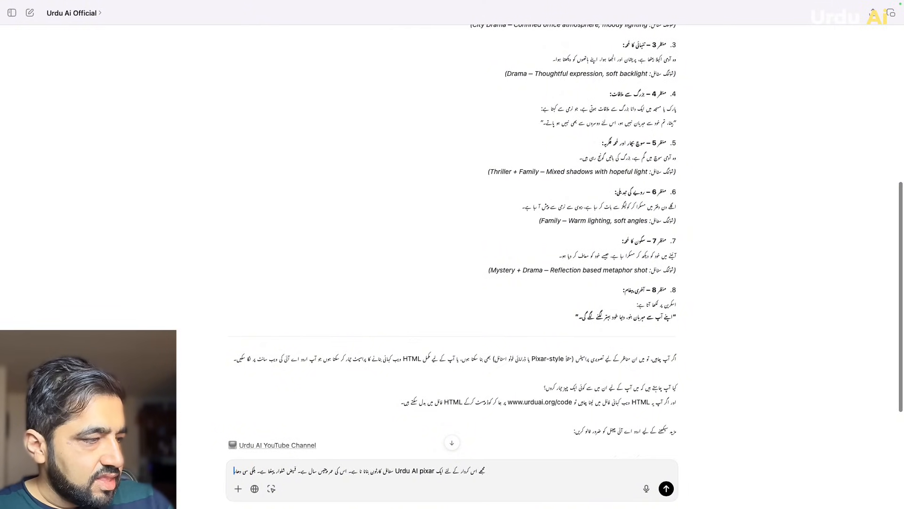
pyautogui.write('ھی ہے او')
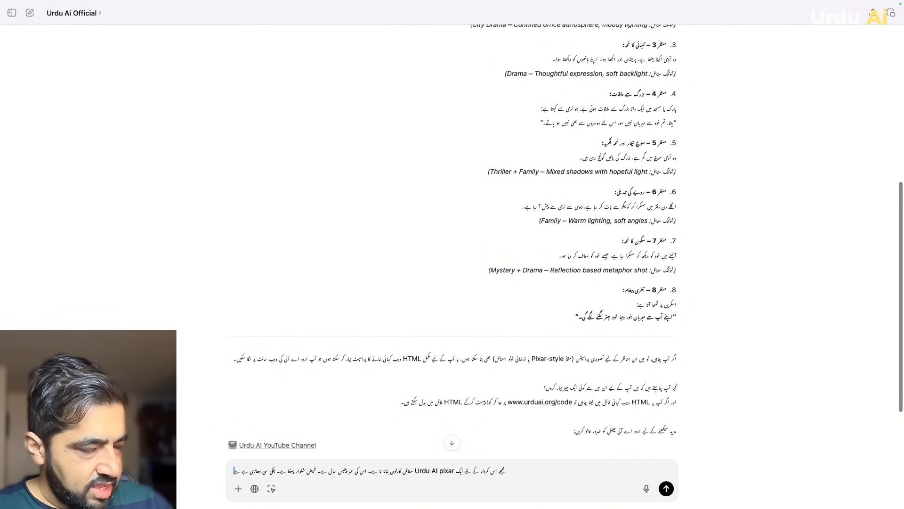
pyautogui.write('ر تیز کا')
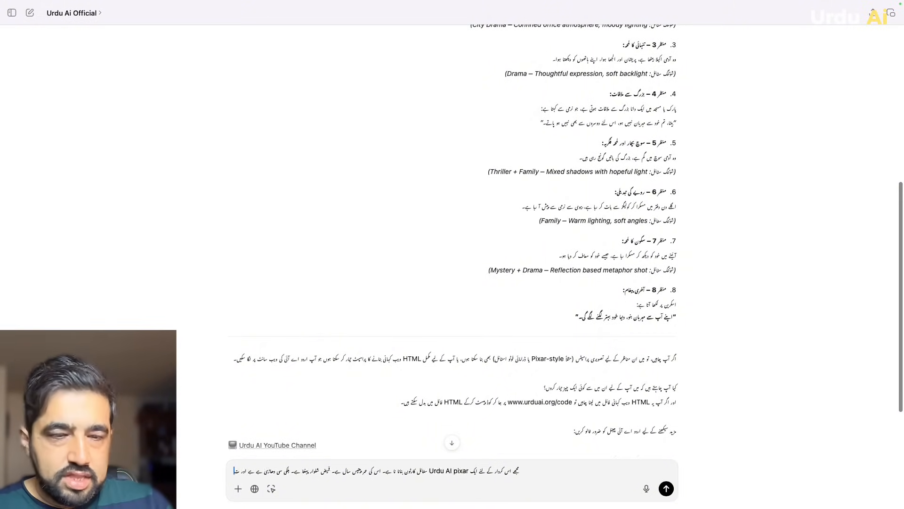
pyautogui.write(' کے کیا')
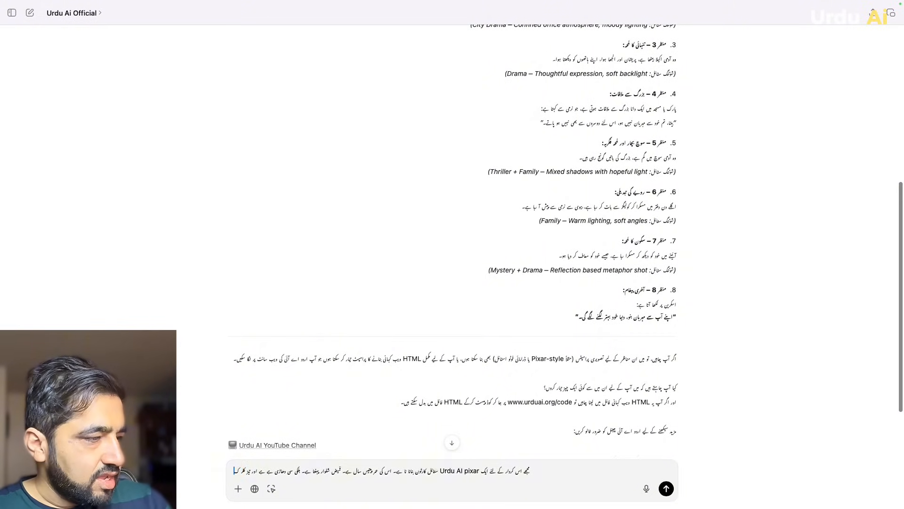
pyautogui.write('ڑے')
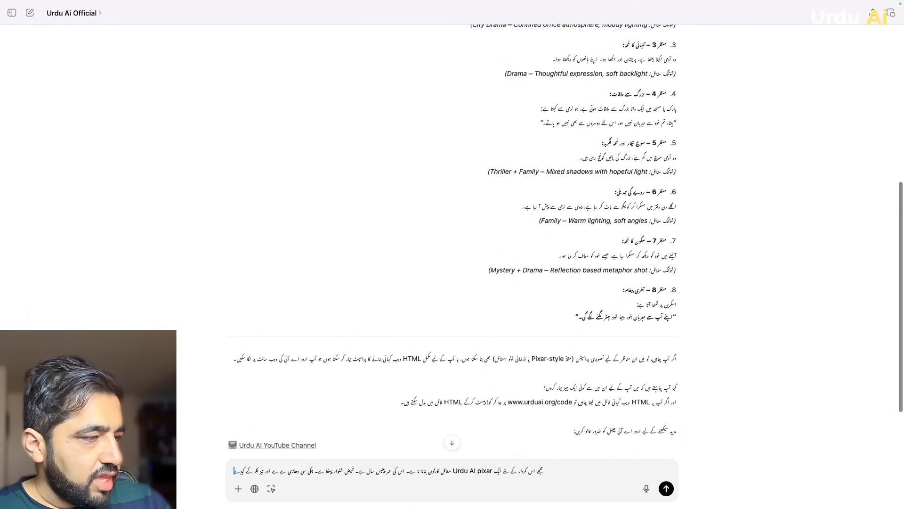
pyautogui.write(' پہنتا ہے۔')
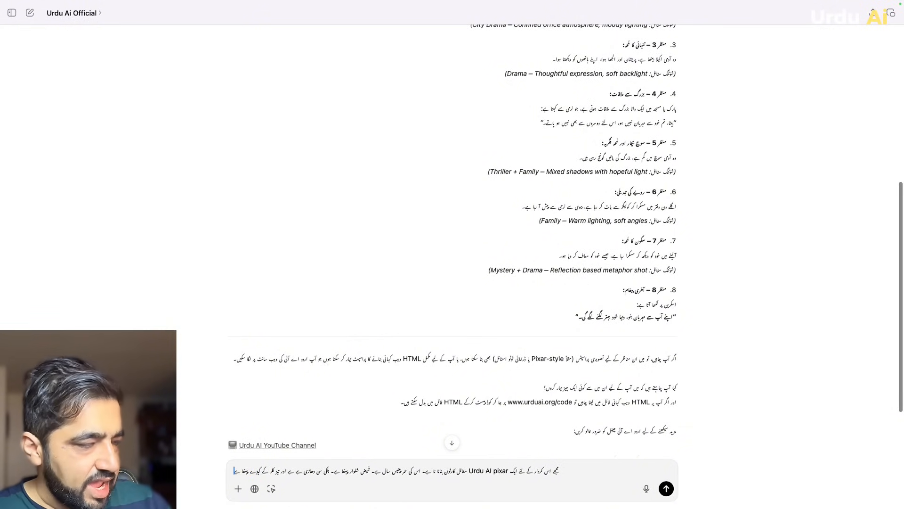
# - Add the character's eyeglasses to the message with "اور نظر کی عینک بھی ہے۔" and start the sentence about his height
pyautogui.write(' او')
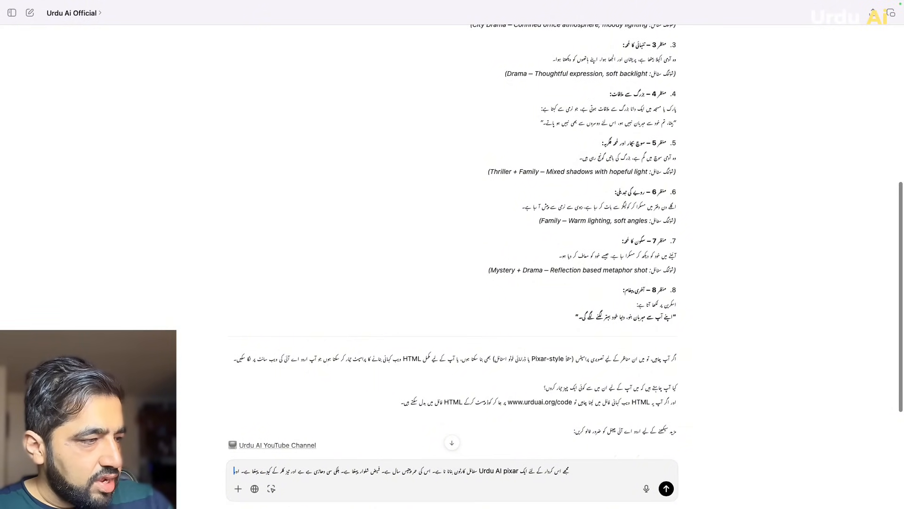
pyautogui.write('ر نظر کی')
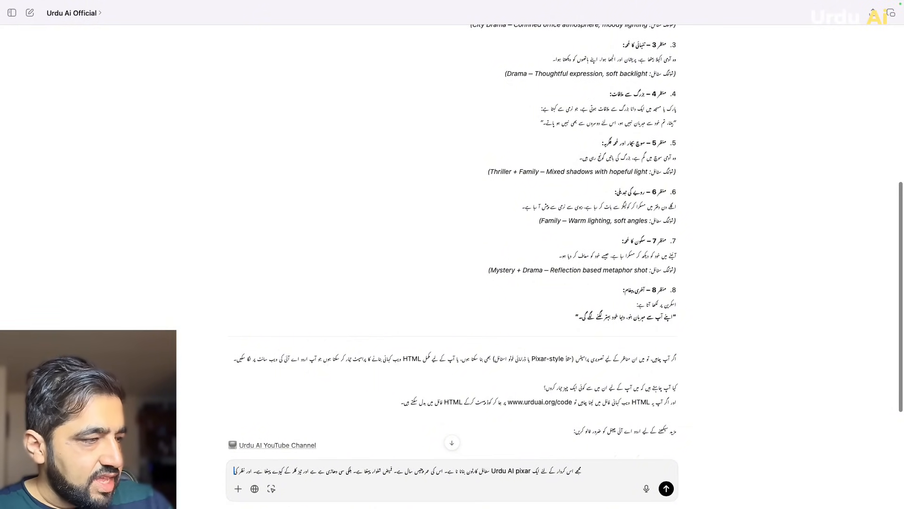
pyautogui.write(' عینک بھی')
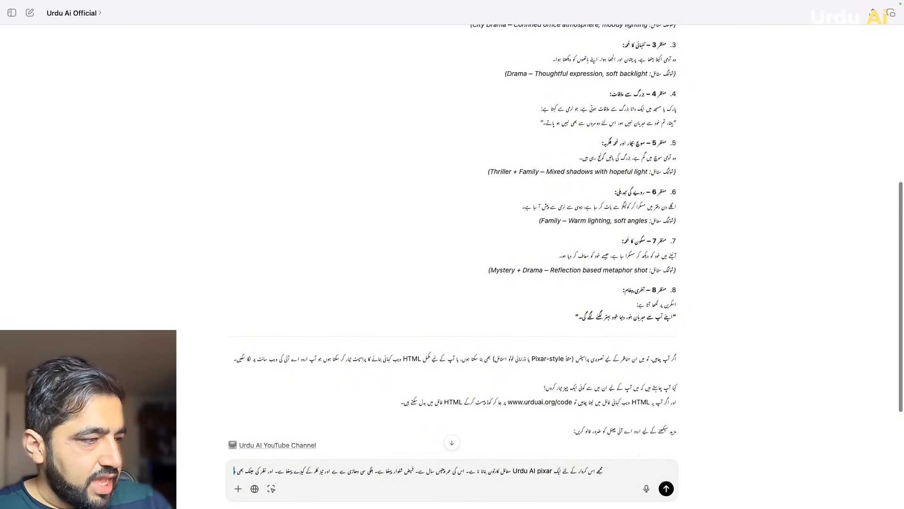
pyautogui.write(' ہے۔ قد نار')
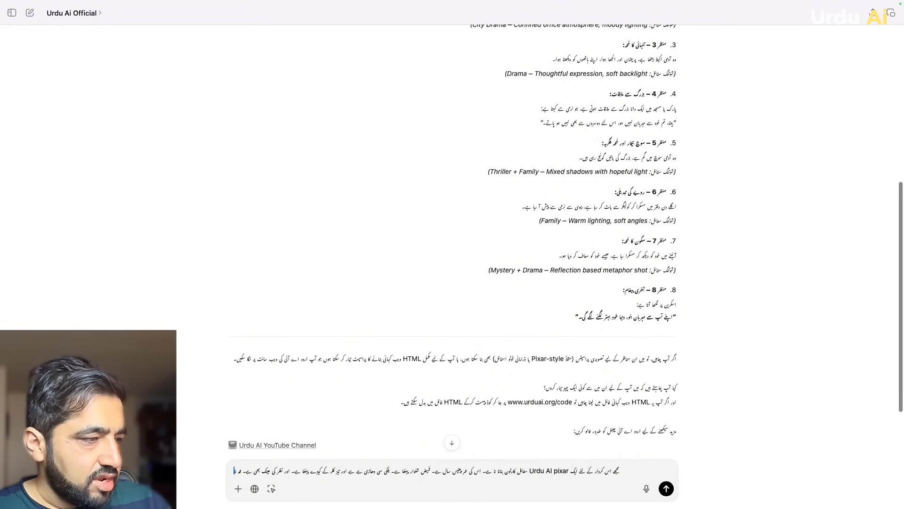
# - Complete the height and build description as "قد نارمل اور تھوڑا سا وزن میں موٹا ہے۔" and begin a new line in the message
pyautogui.write('م ہے او')
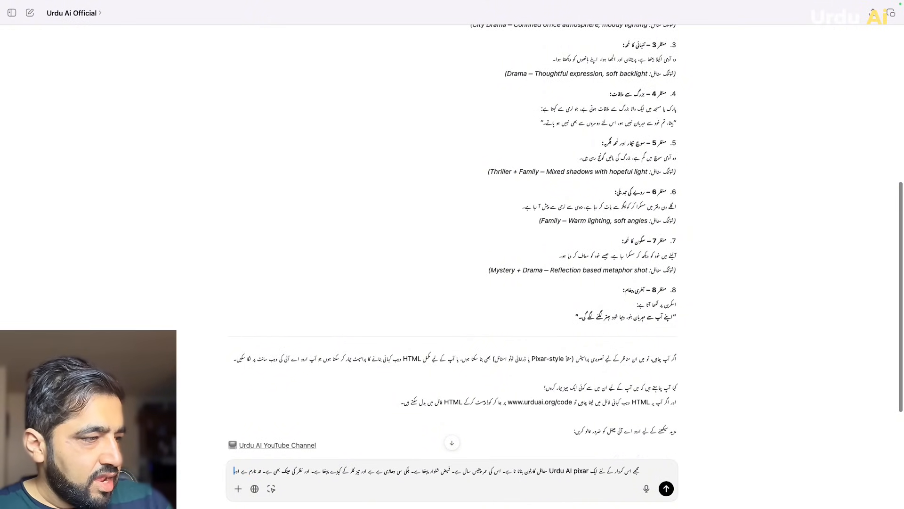
pyautogui.press('BackSpace')
pyautogui.press('BackSpace')
pyautogui.press('BackSpace')
pyautogui.press('BackSpace')
pyautogui.press('BackSpace')
pyautogui.press('BackSpace')
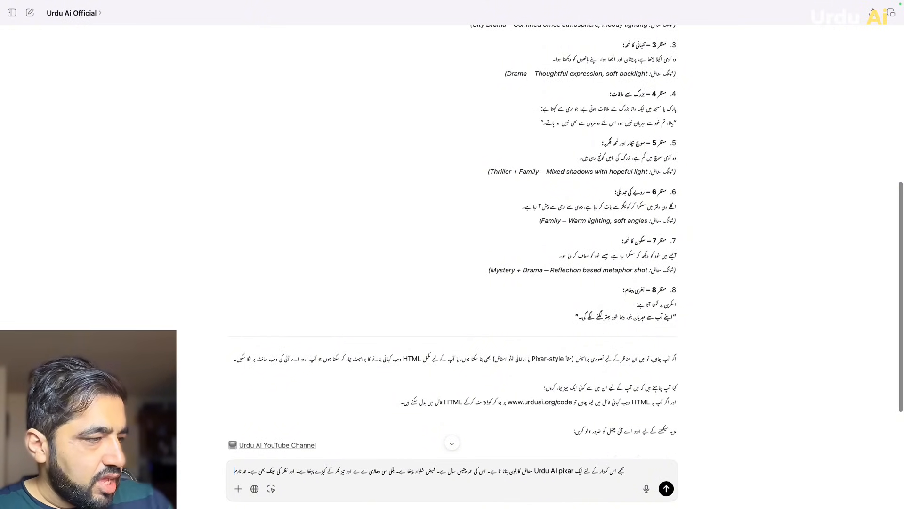
pyautogui.write('ل اور تھوڑا س')
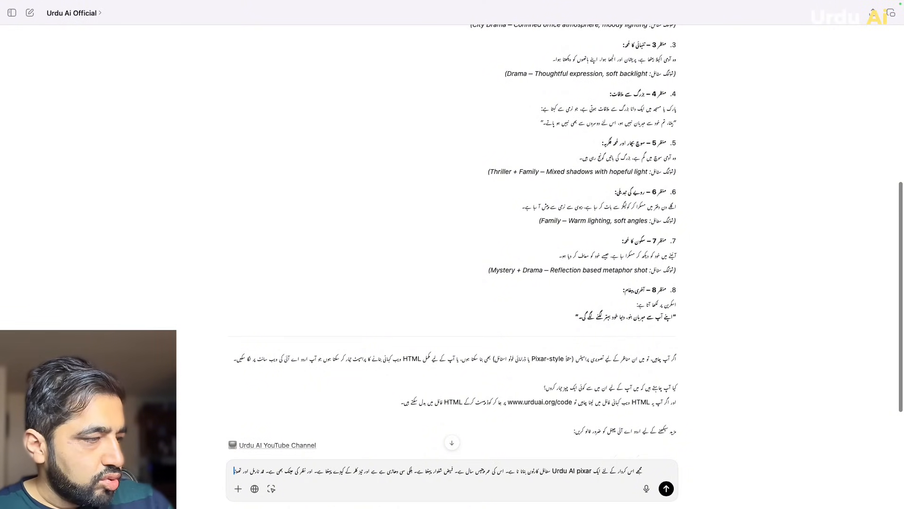
pyautogui.write('ا و')
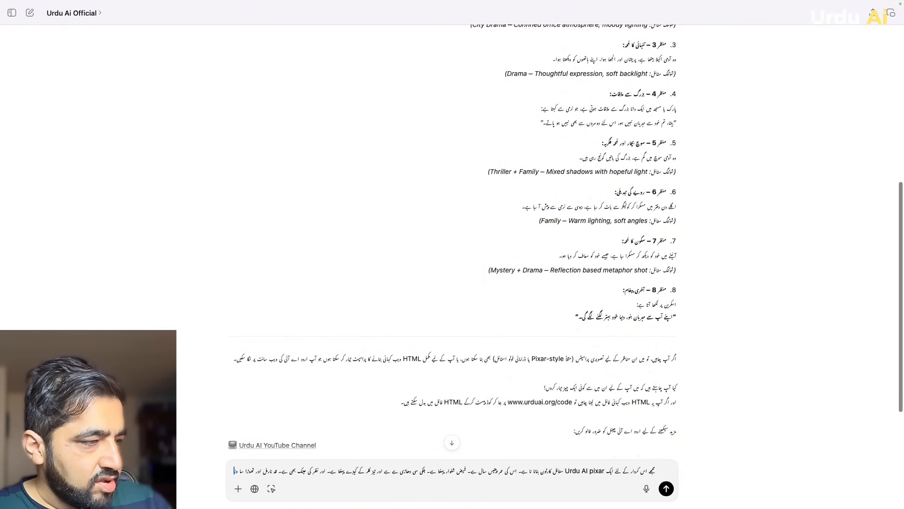
pyautogui.write('زن ہیں موٹا ہے۔')
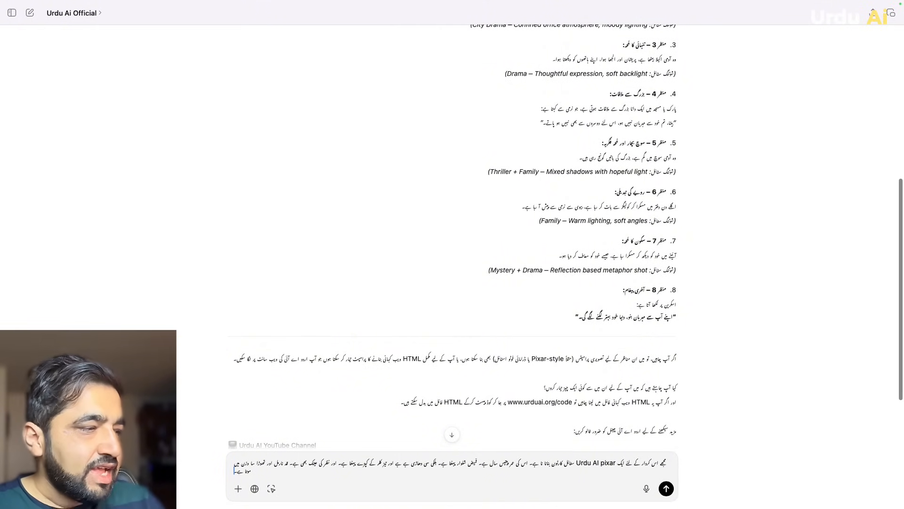
pyautogui.hotkey('shift', 'Return')
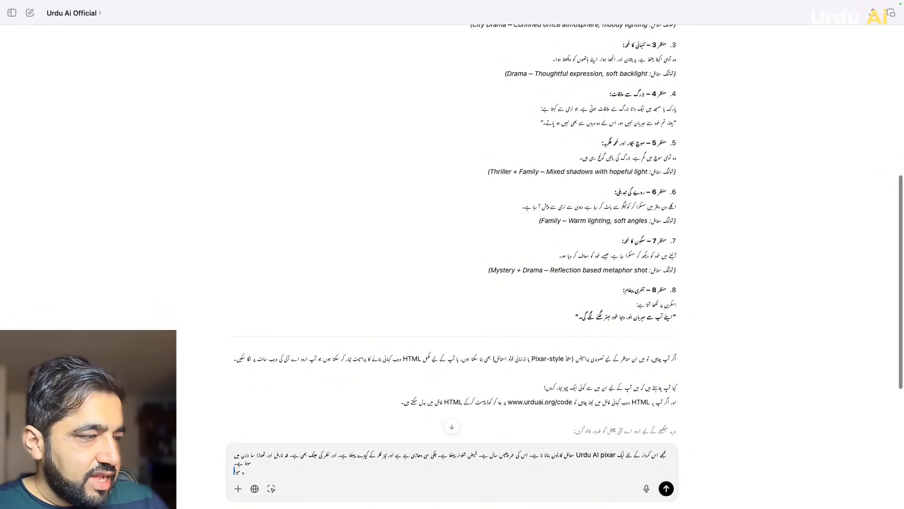
# - Finish the character message with "یہ میرا کردار ہے۔ اس کی پروفائل بنا کر دو۔" and send it
pyautogui.write('یہ میرا کردار ہے۔')
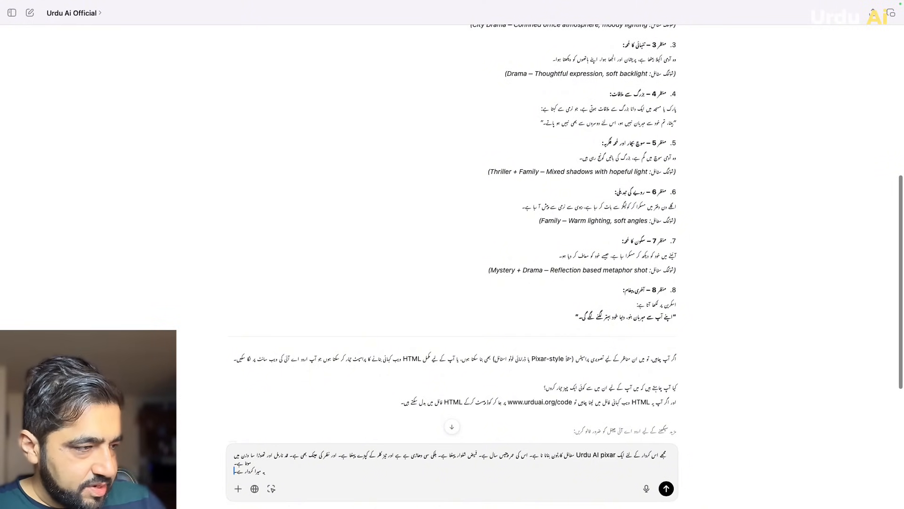
pyautogui.write(' اس کی پر')
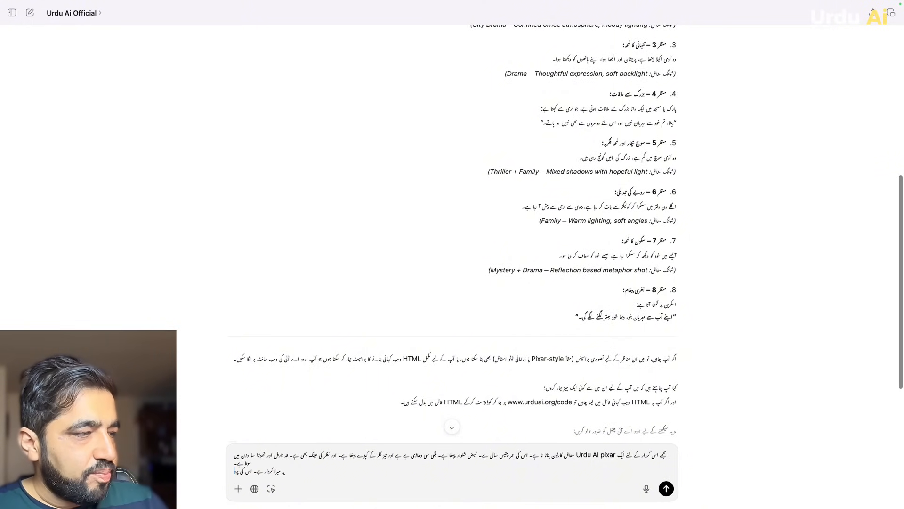
pyautogui.write('وفائل بنا کر')
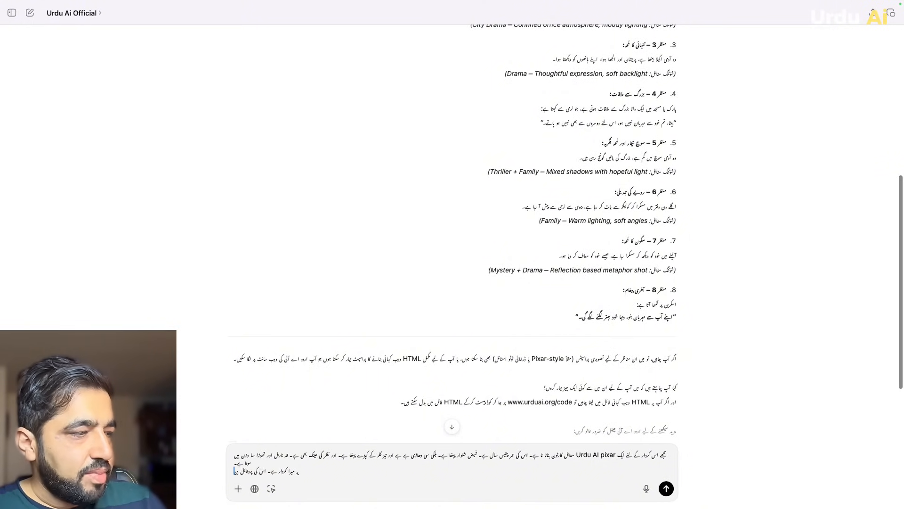
pyautogui.write(' دو')
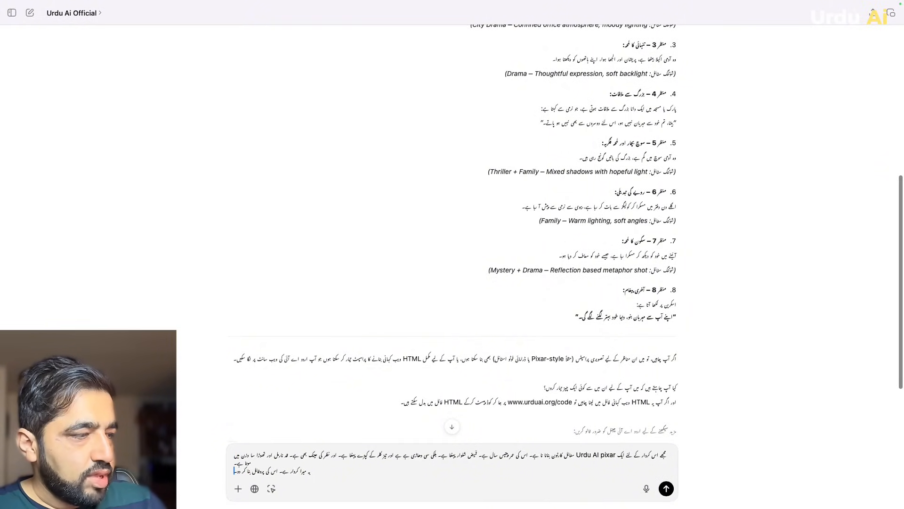
pyautogui.press('Return')
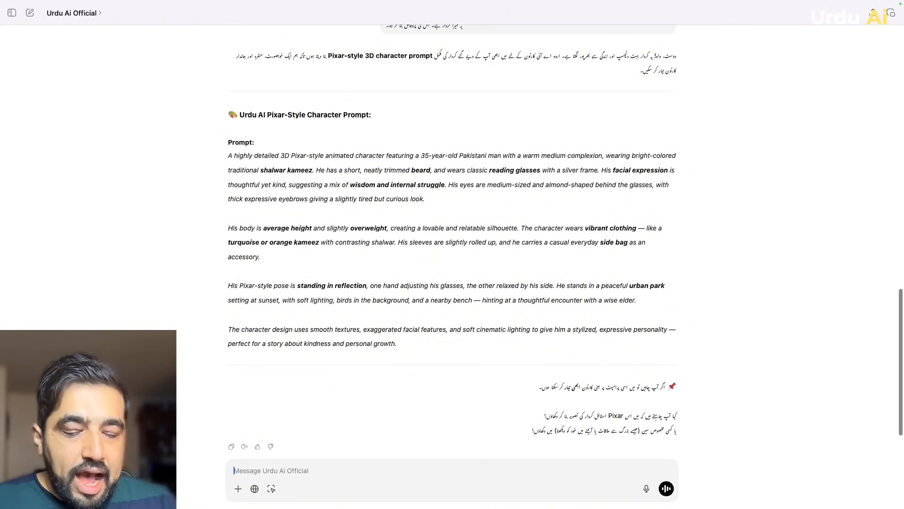
# - Begin a follow-up message asking to lock the character's identity: "اس شناخت کو لاک کردو"
pyautogui.click(234, 471)
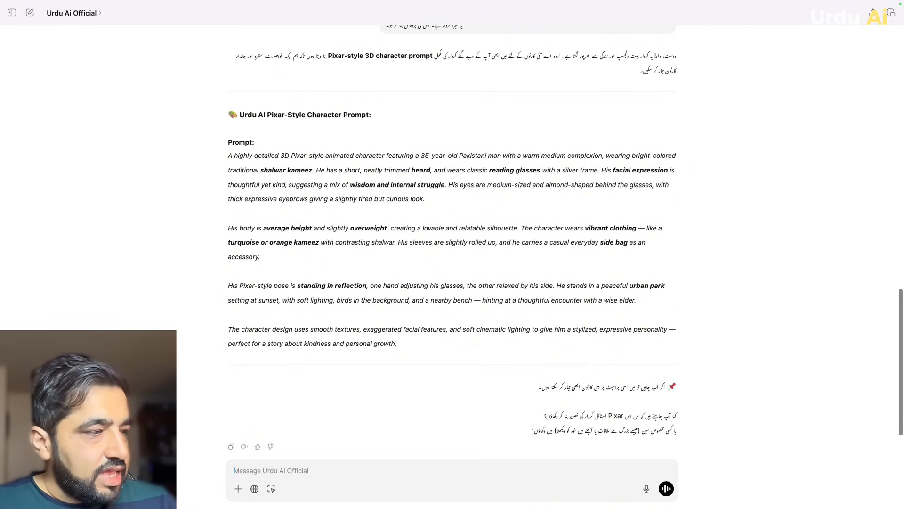
pyautogui.write('اس ش')
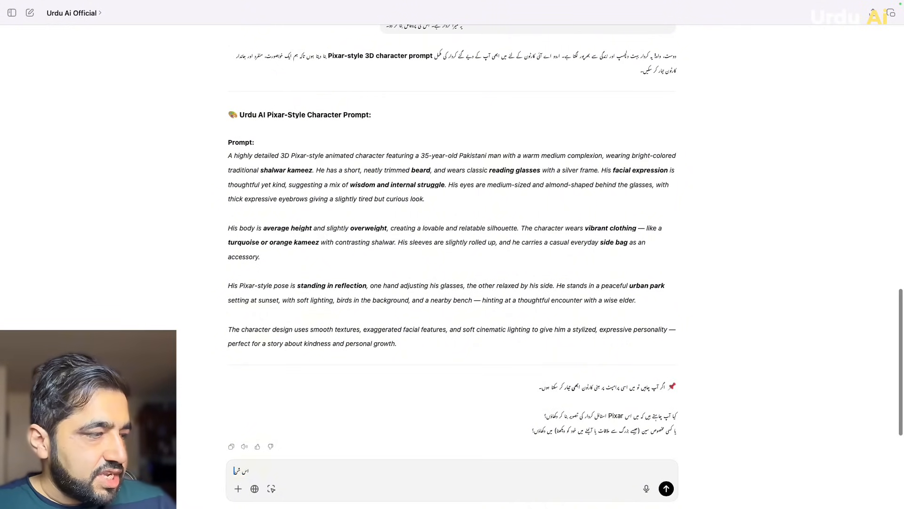
pyautogui.write('ناخت کو')
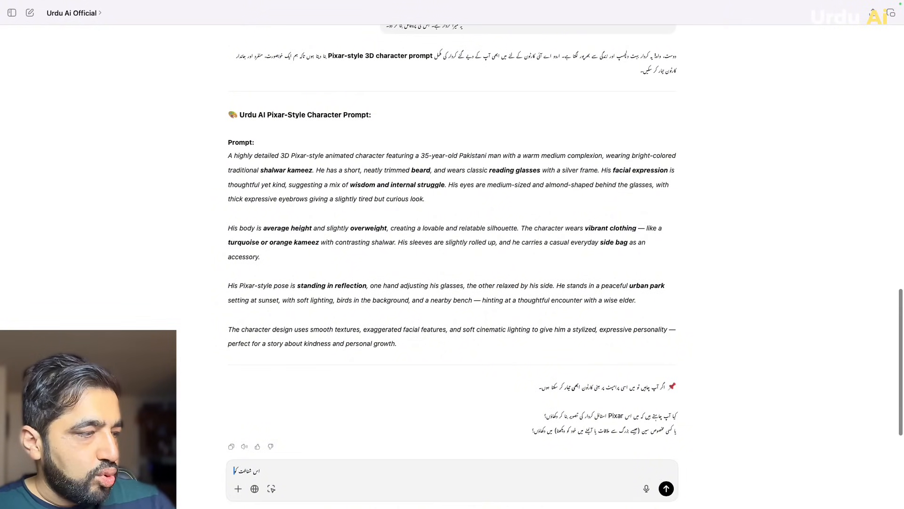
pyautogui.write(' لاک کردو')
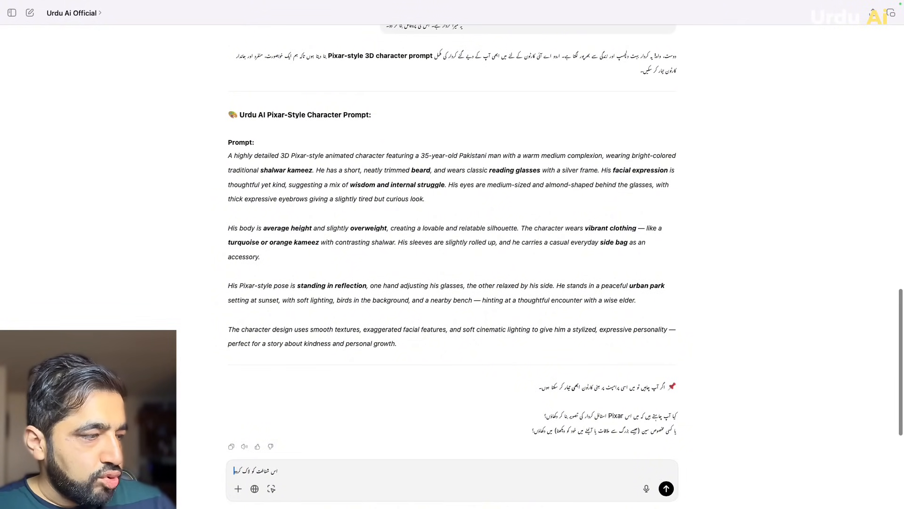
# - Add the request to mention his identity before every scene prompt: "اور ہر سین کے پرومپٹ سے پہلے اس کی شناخت کا زکر کرنا"
pyautogui.write(' اور ہ')
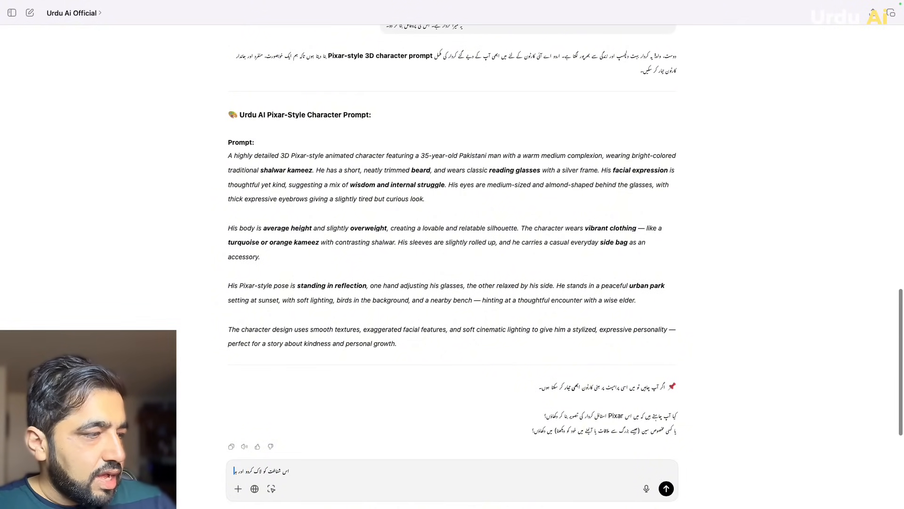
pyautogui.write('ر سین کے')
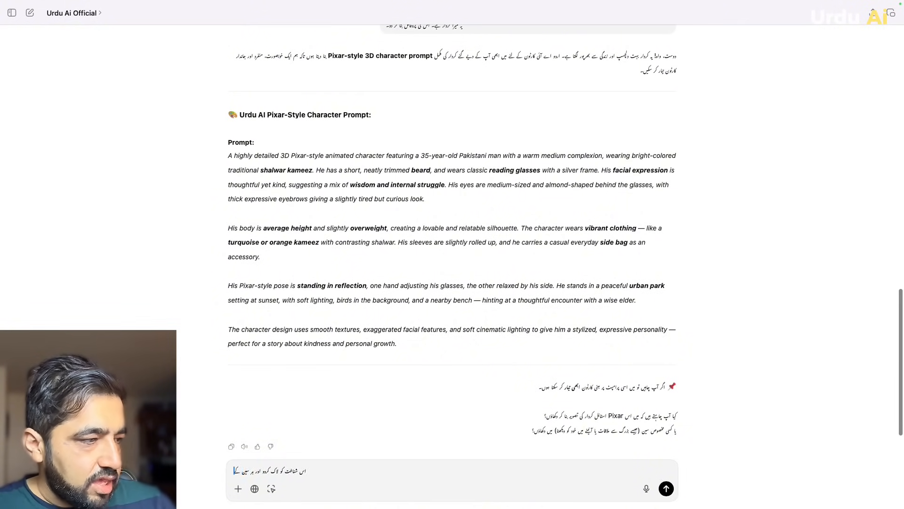
pyautogui.write(' پرومپٹ سے پہلے اس ک')
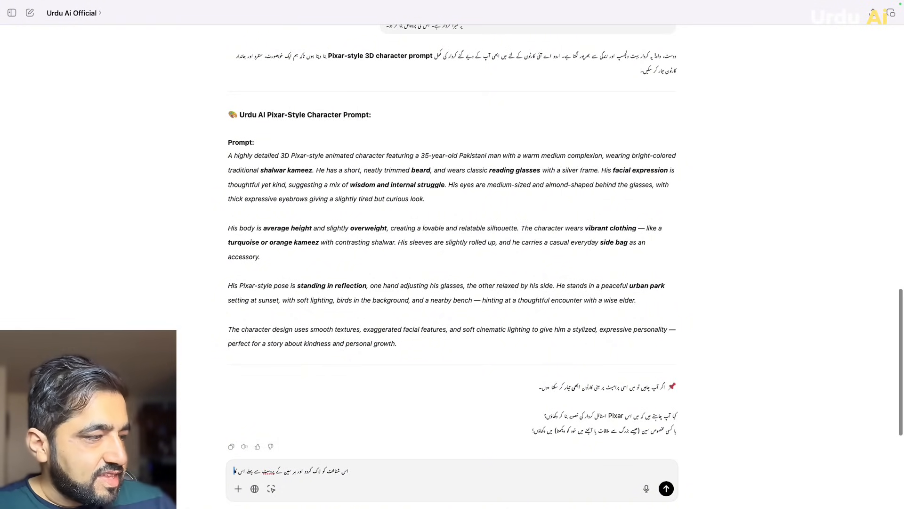
pyautogui.write('ی شناخ')
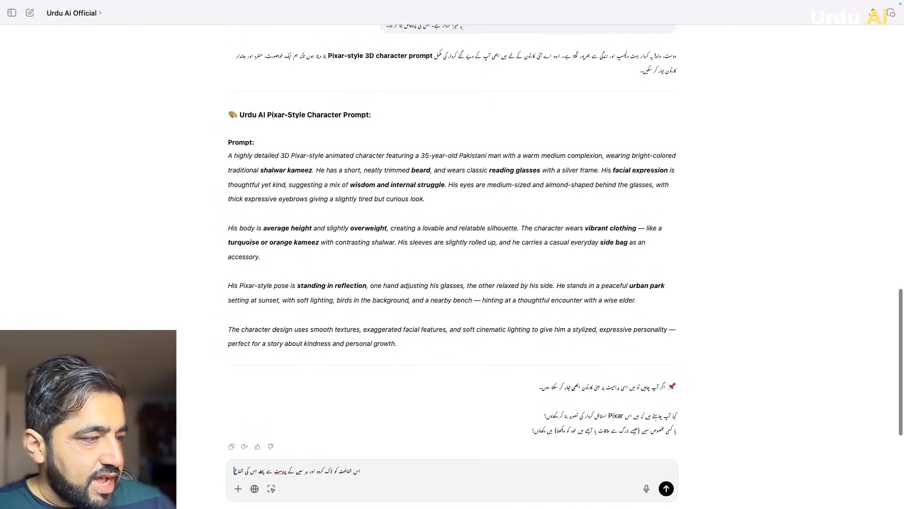
pyautogui.write('ت ک')
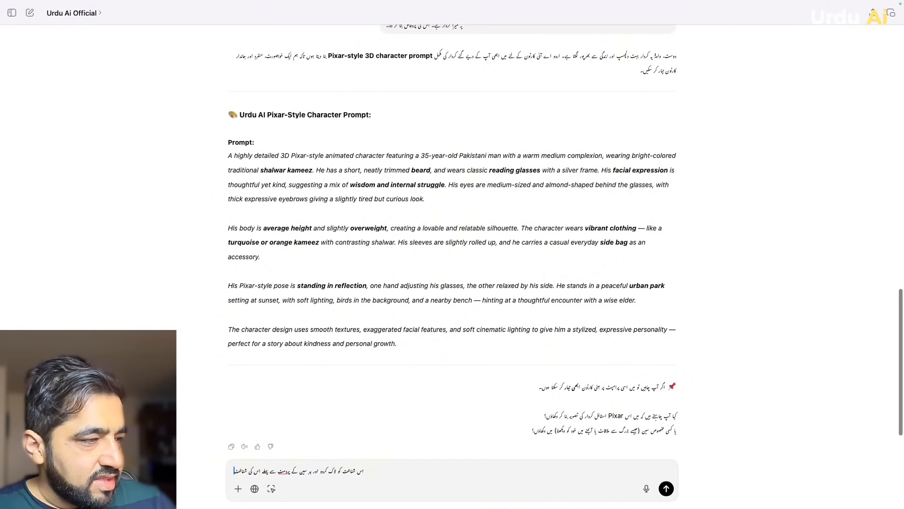
pyautogui.write('ا ذکر کرنا ت')
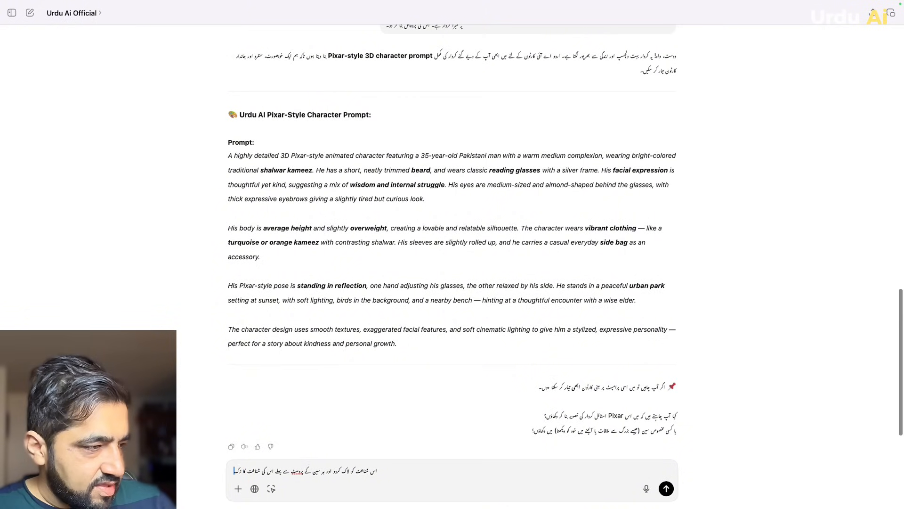
# - Complete the message with the consistency reason "تاکہ نتیجہ ایک جیسا ملے۔" and send it
pyautogui.write('اک')
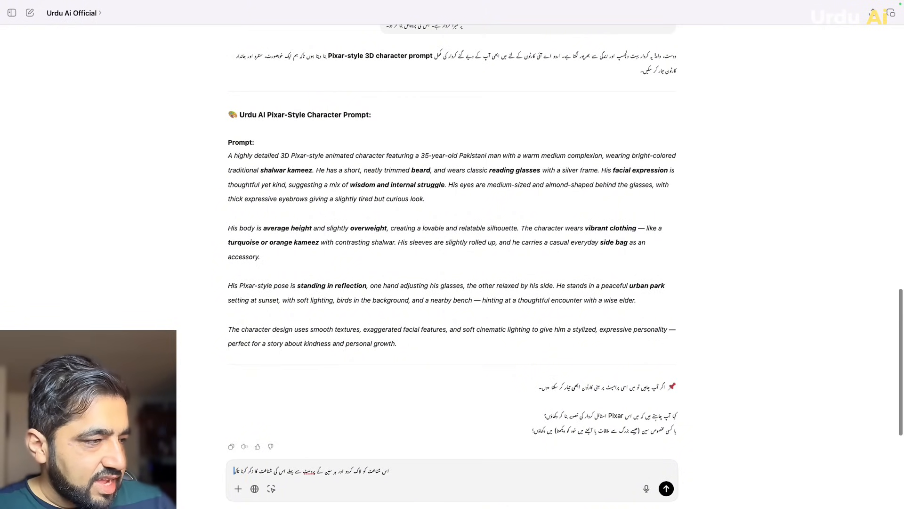
pyautogui.write('ہ نتیجہ')
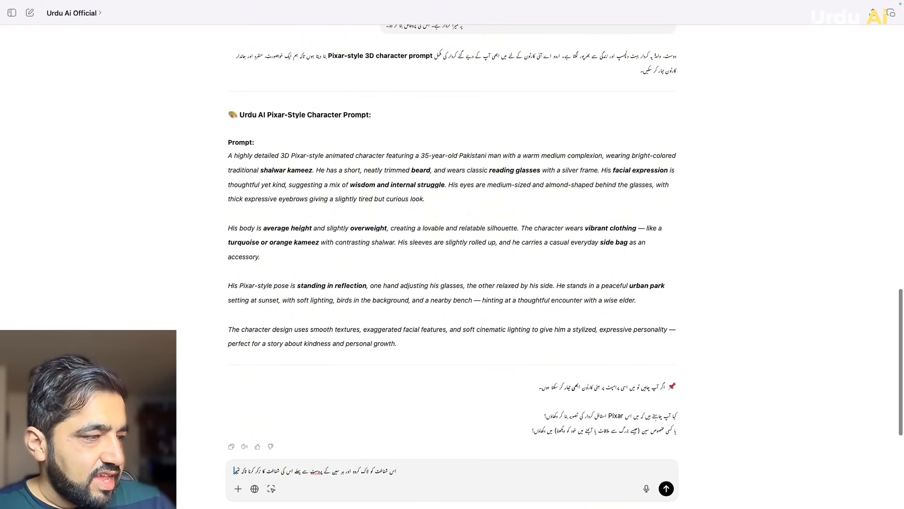
pyautogui.write(' ایک جی')
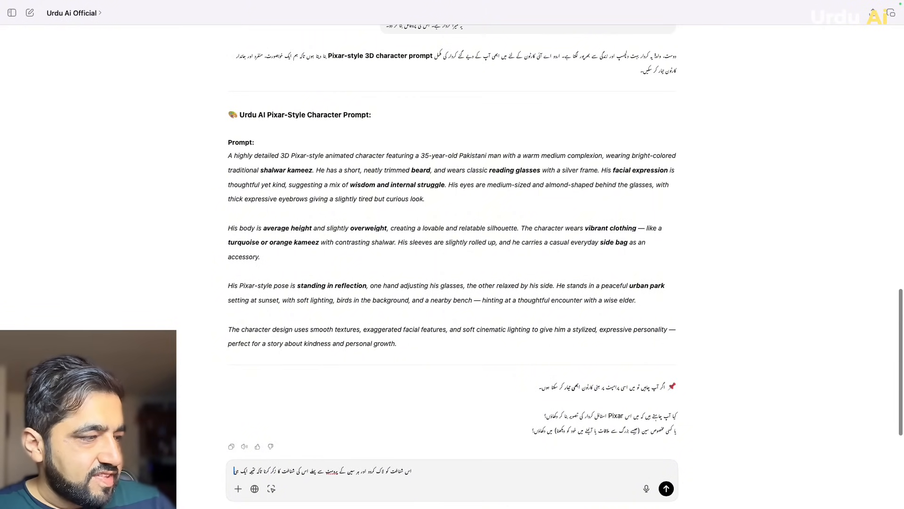
pyautogui.write('سا بنے')
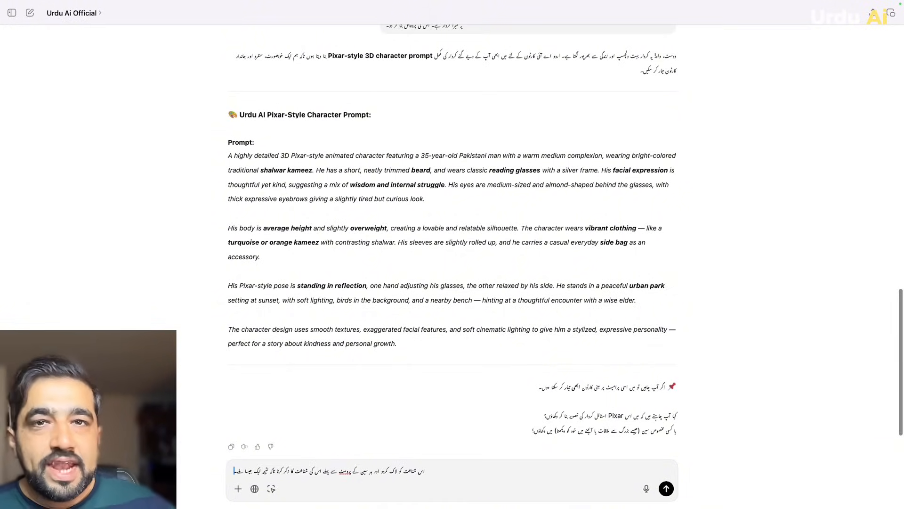
pyautogui.press('Return')
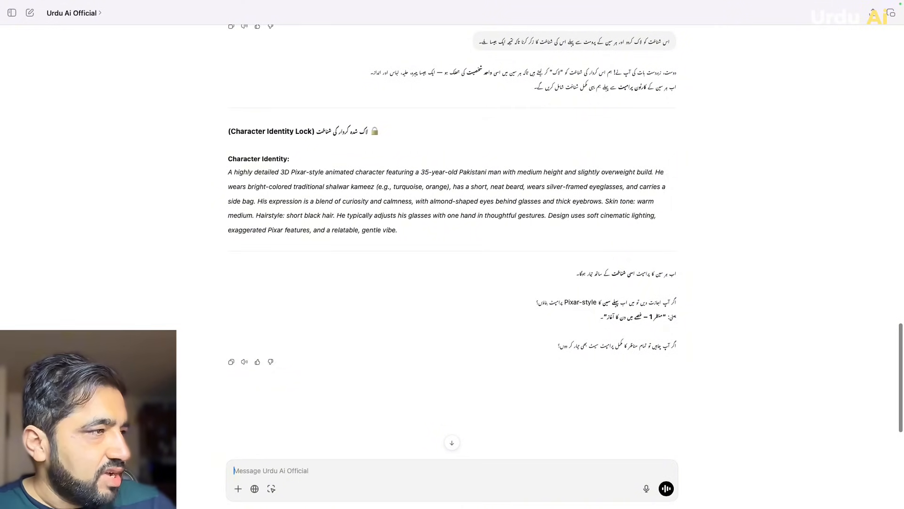
# - Highlight the Character Identity paragraph and send a request for his picture: "کیا تم اس کی تصویر بنا کر دکھا سکتے ہو؟"
pyautogui.moveTo(228, 172); pyautogui.dragTo(398, 230)
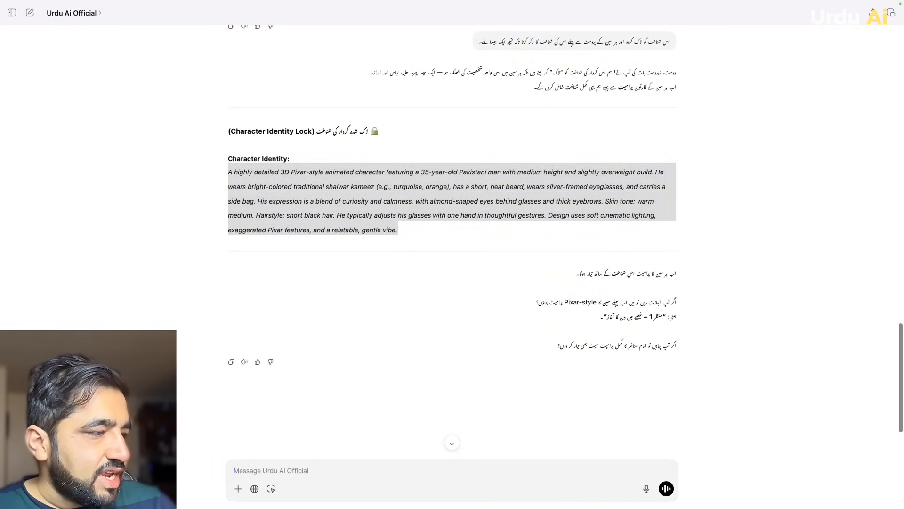
pyautogui.write('ع')
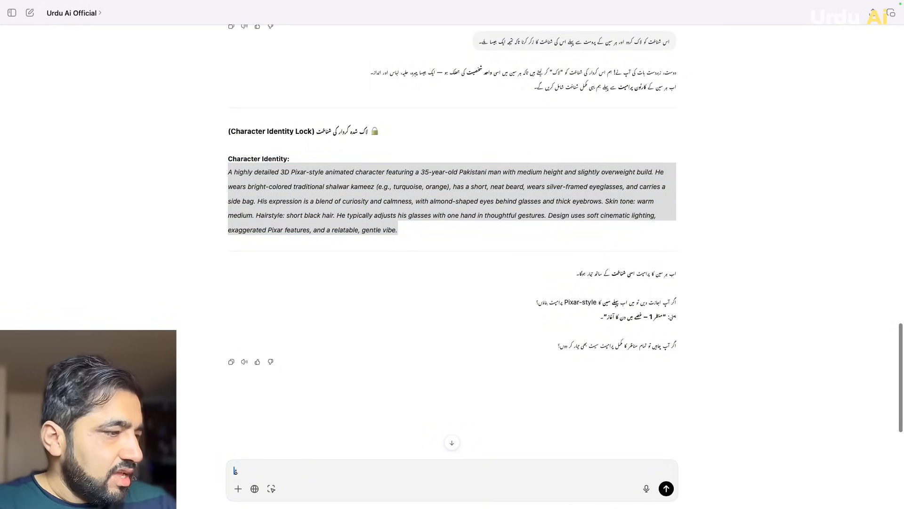
pyautogui.press('BackSpace')
pyautogui.write('ک')
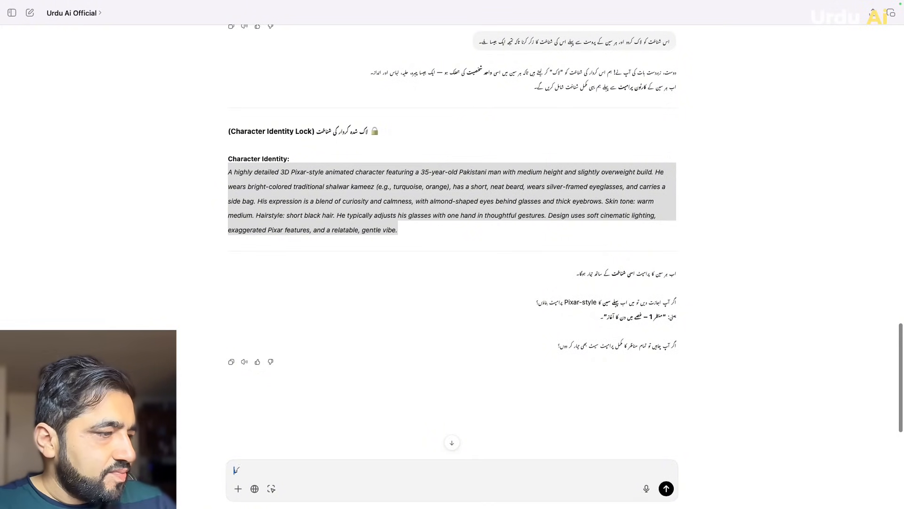
pyautogui.write('یا تم اس کی ت')
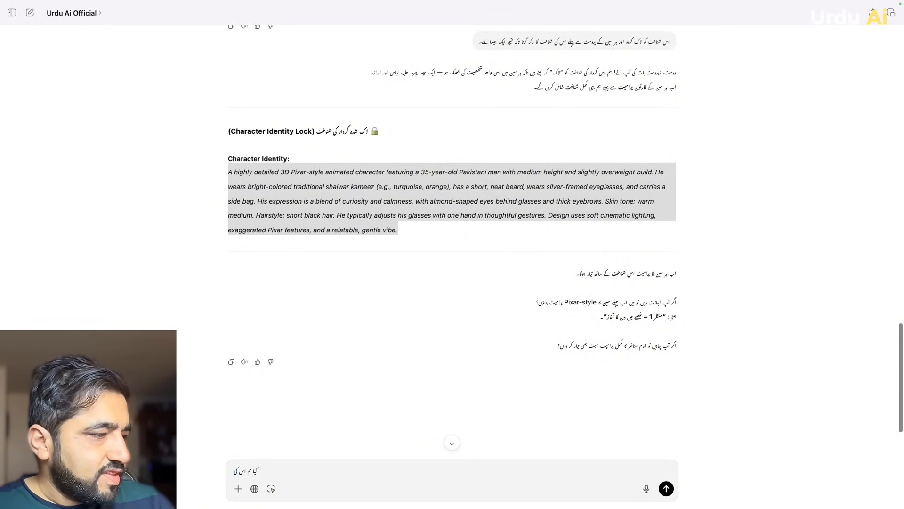
pyautogui.write('صویر بنا ک')
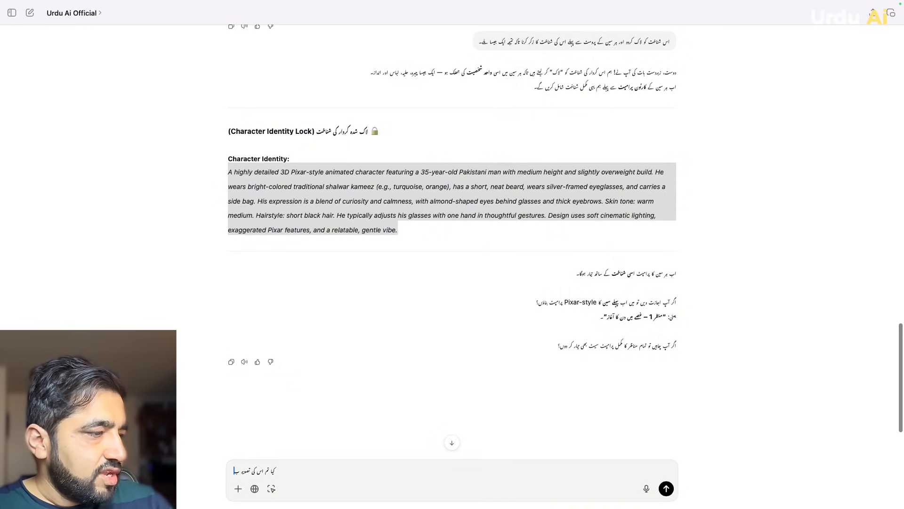
pyautogui.write('ر دکھا')
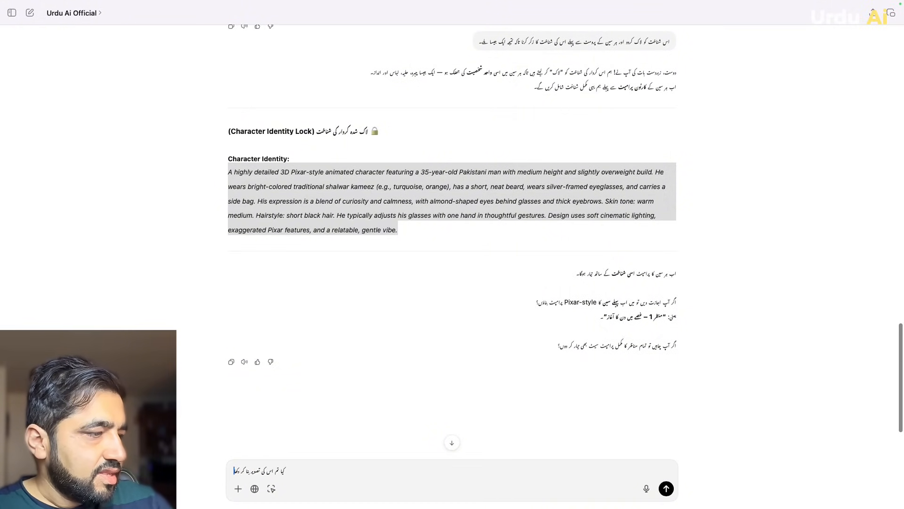
pyautogui.write(' سکتے ہو؟')
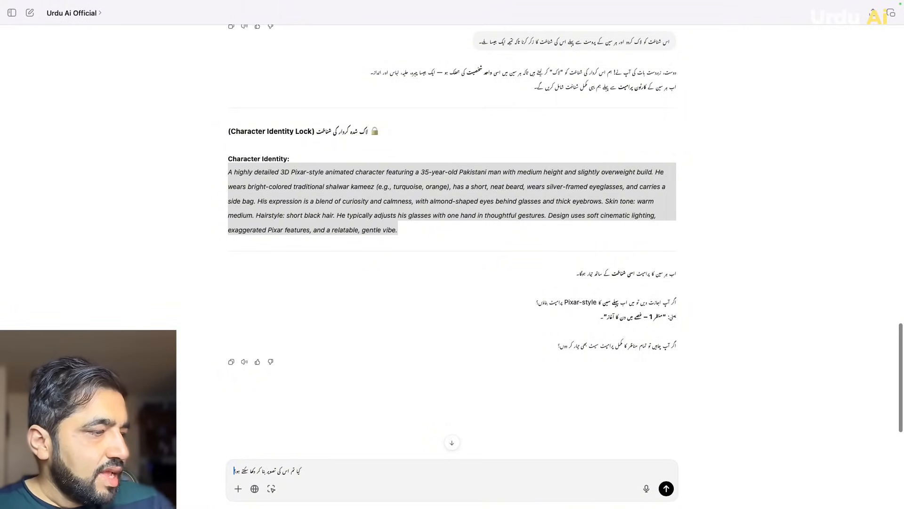
pyautogui.press('Return')
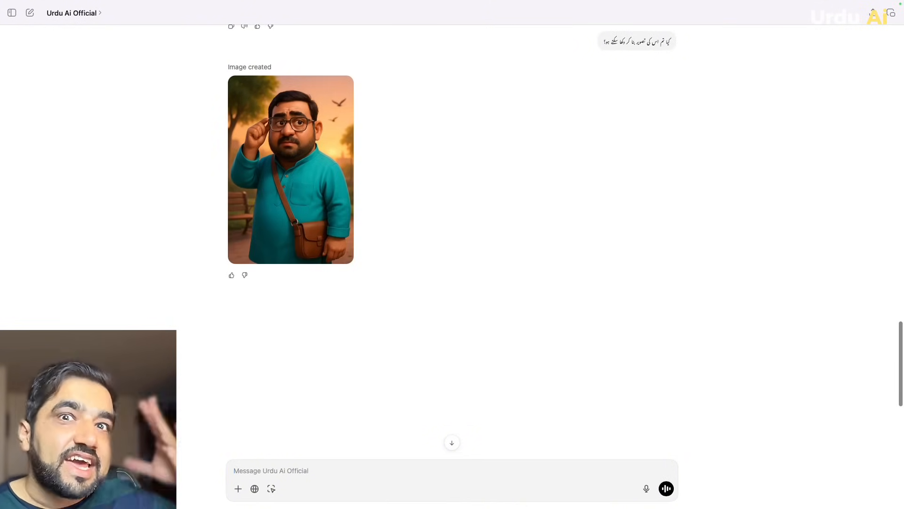
# - Review the Pixar-style character prompt and the locked Character Identity text against the generated character image
pyautogui.scroll(3, 451, 235)
pyautogui.scroll(10, 452, 235)
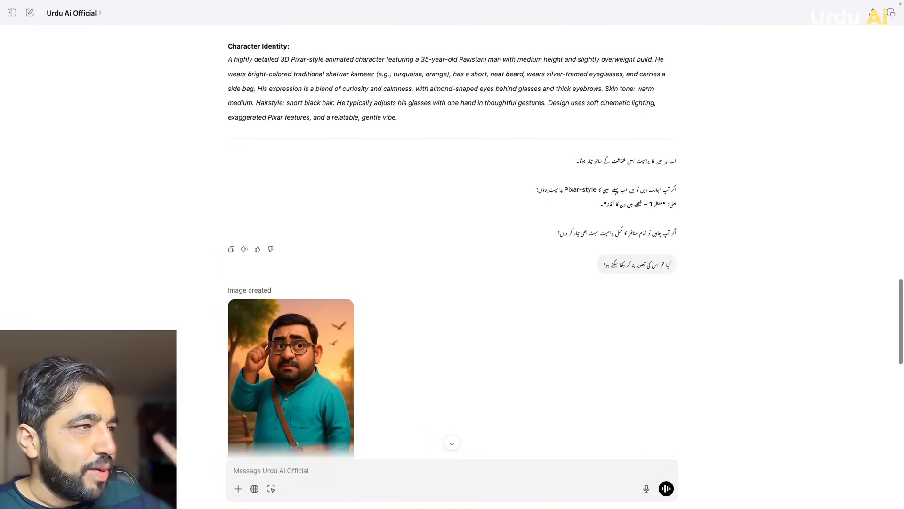
pyautogui.scroll(6, 452, 236)
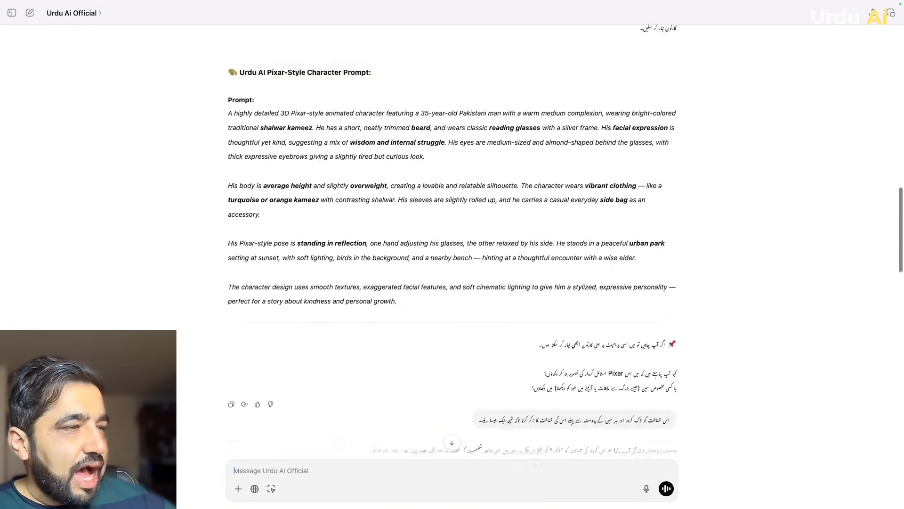
pyautogui.scroll(-2, 452, 235)
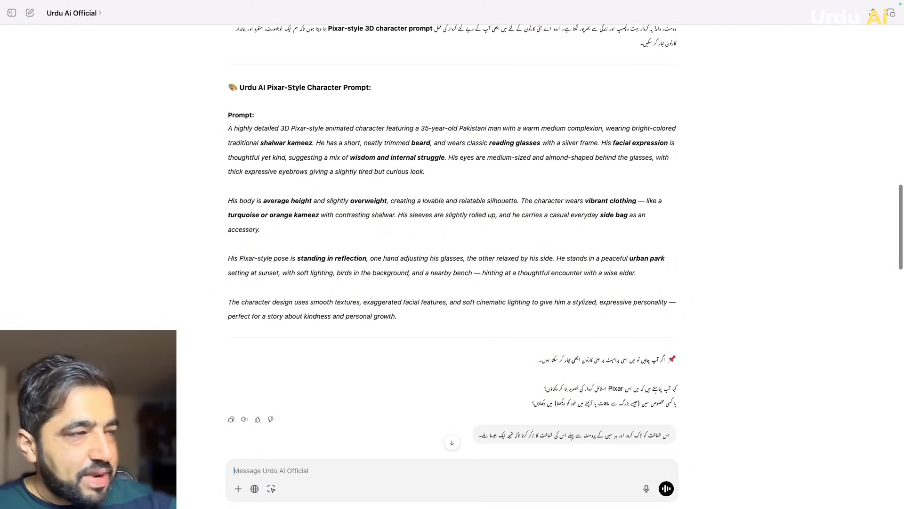
pyautogui.scroll(-7, 451, 235)
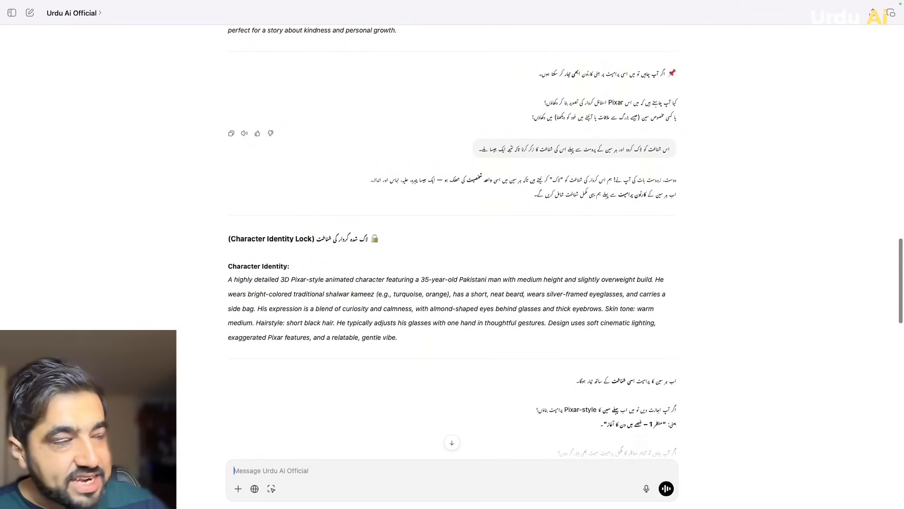
pyautogui.scroll(-7, 452, 235)
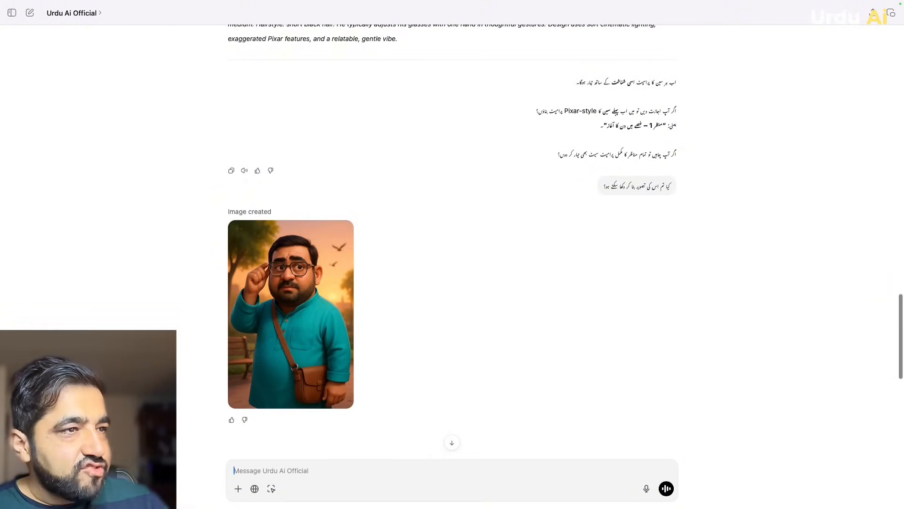
# - Send the request for scene one's prompt with the identity block first: "اوکے اب سین نمبر ایک پرومپٹ دو۔ اور شروع میں پہلے شناختی بلاک لگاو۔"
pyautogui.scroll(-3, 451, 235)
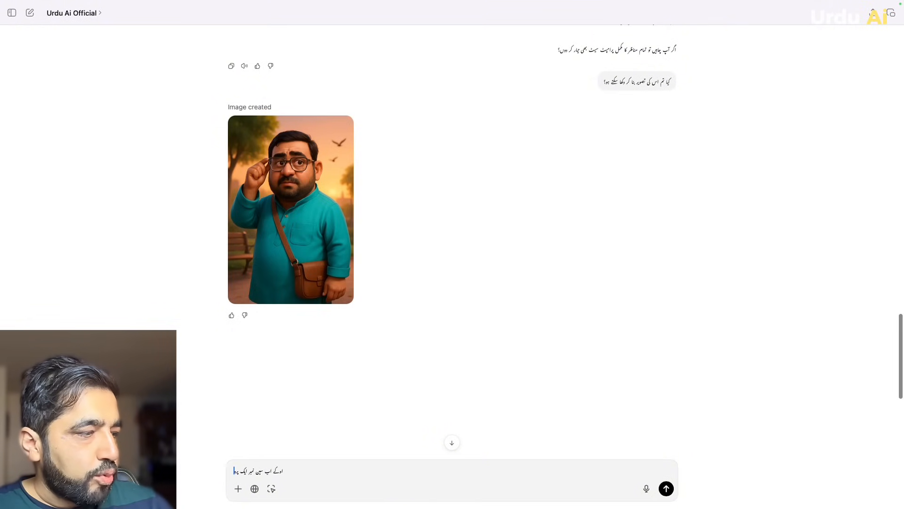
pyautogui.write('ومپٹ دو')
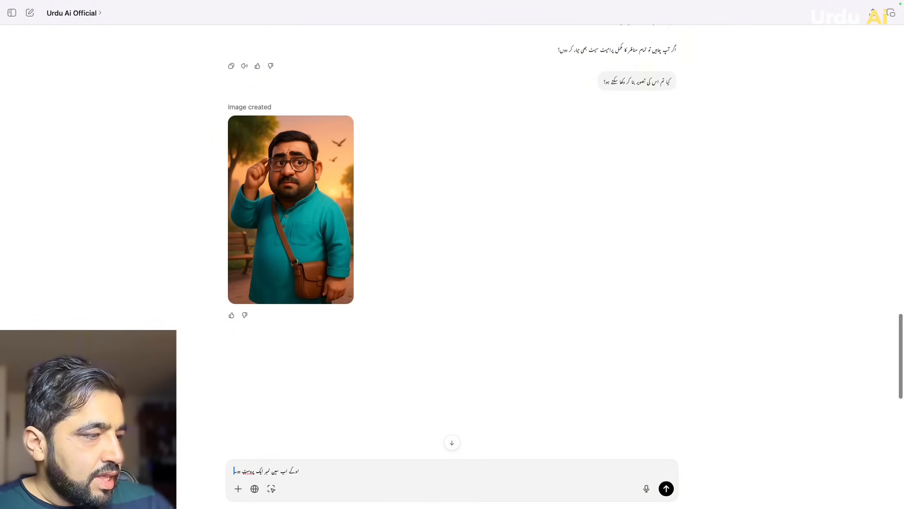
pyautogui.write('۔ اور شر')
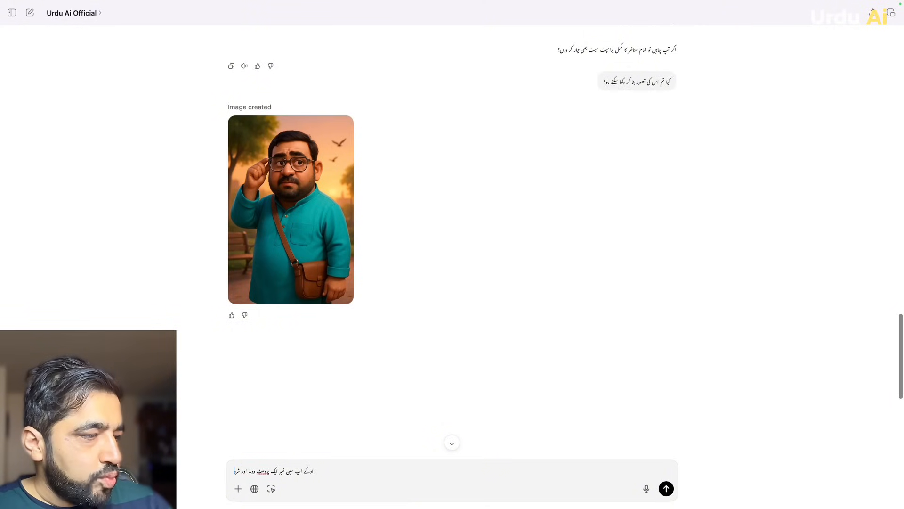
pyautogui.write('وع میں پہلے')
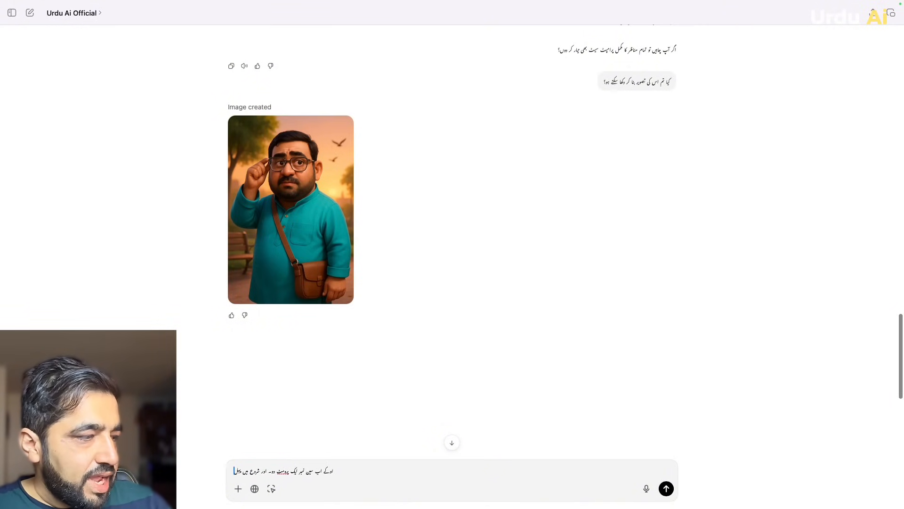
pyautogui.write(' شاختی')
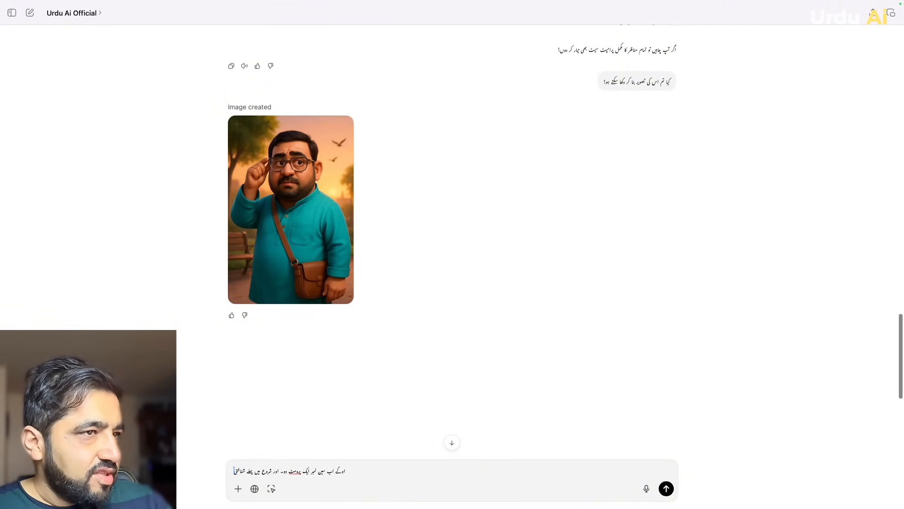
pyautogui.write(' بلاک کا')
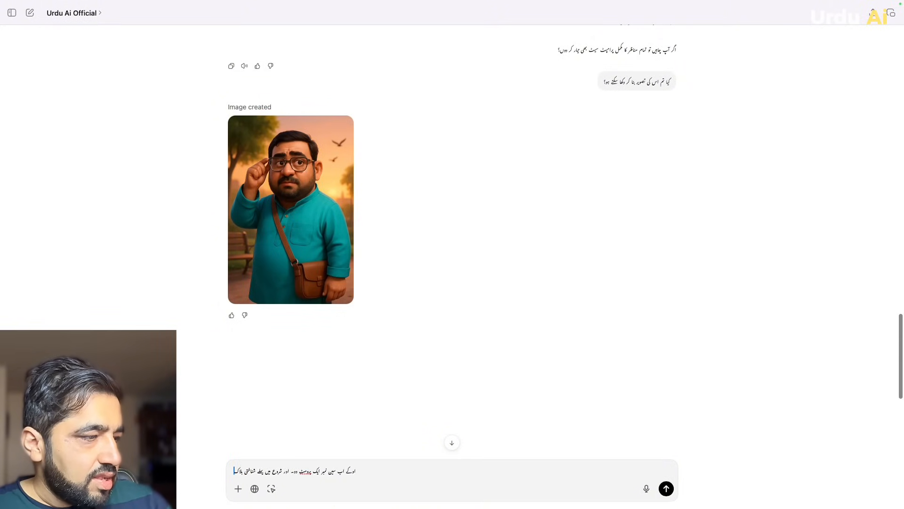
pyautogui.write('گا')
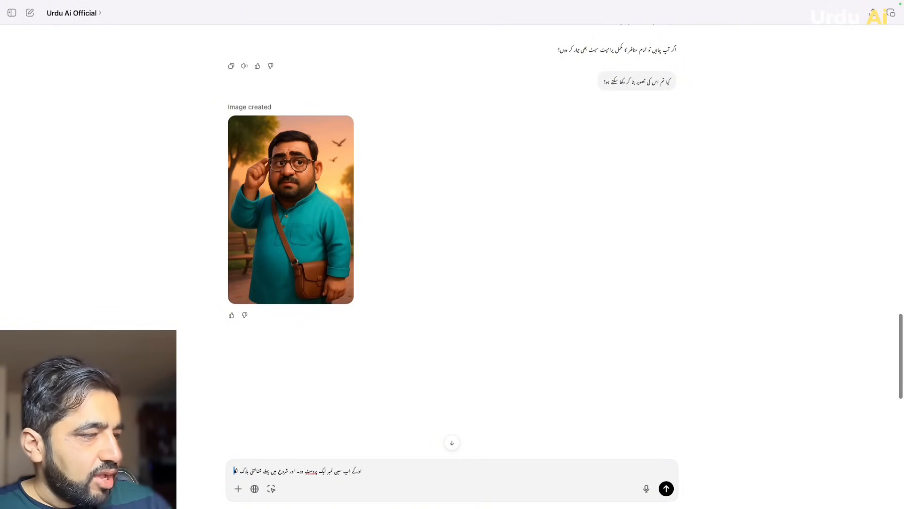
pyautogui.write('ؤ')
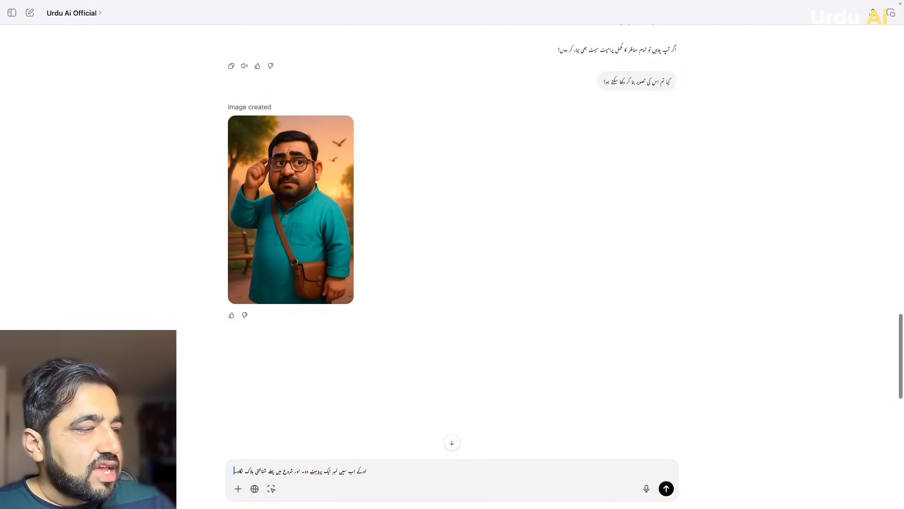
pyautogui.write('۔')
pyautogui.press('Return')
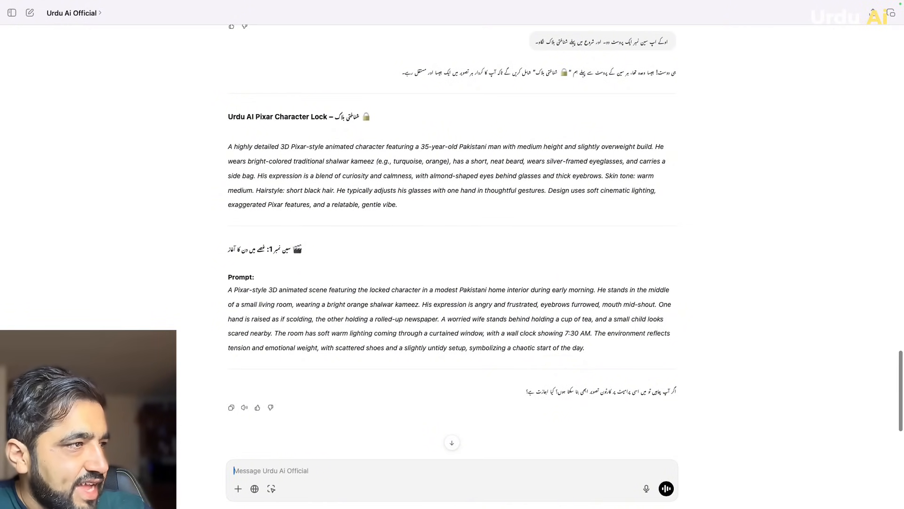
# - Check the scene 1 prompt against the locked Character Identity, and send "Scene #2" to request the second scene's prompt
pyautogui.scroll(10, 453, 235)
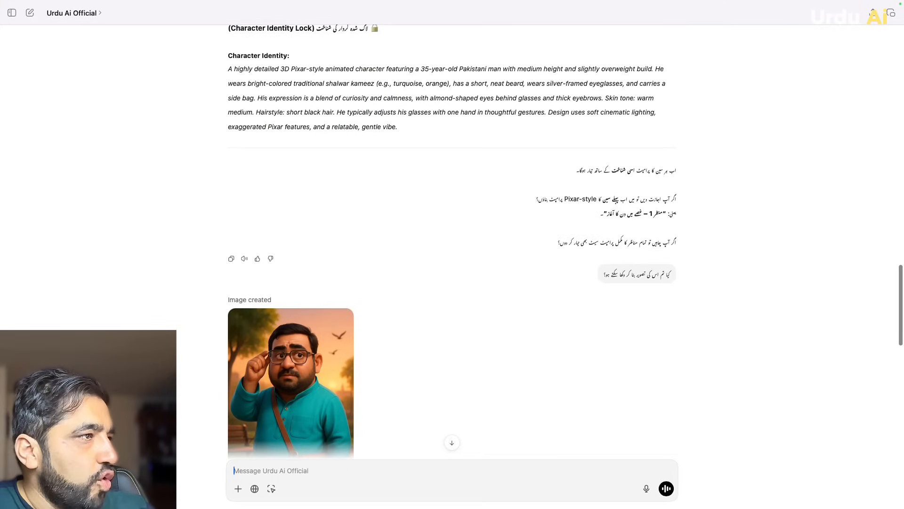
pyautogui.scroll(-6, 452, 235)
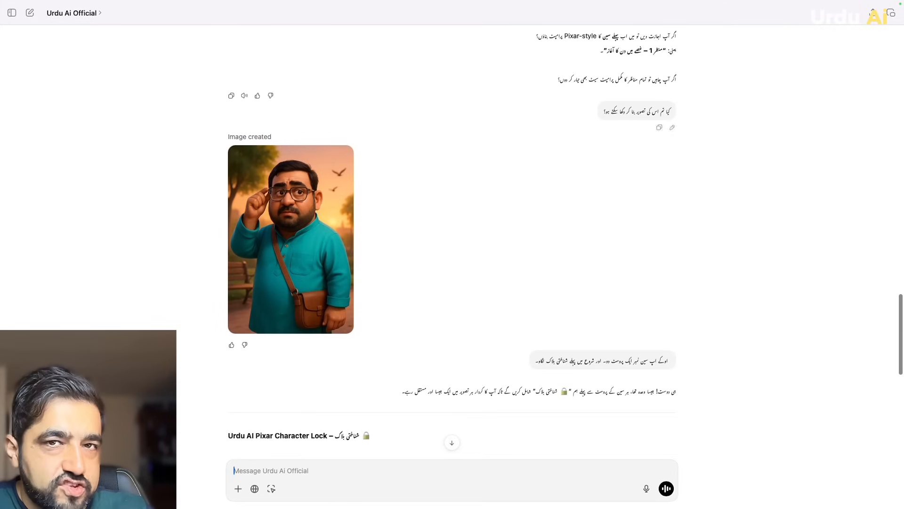
pyautogui.scroll(-4, 452, 235)
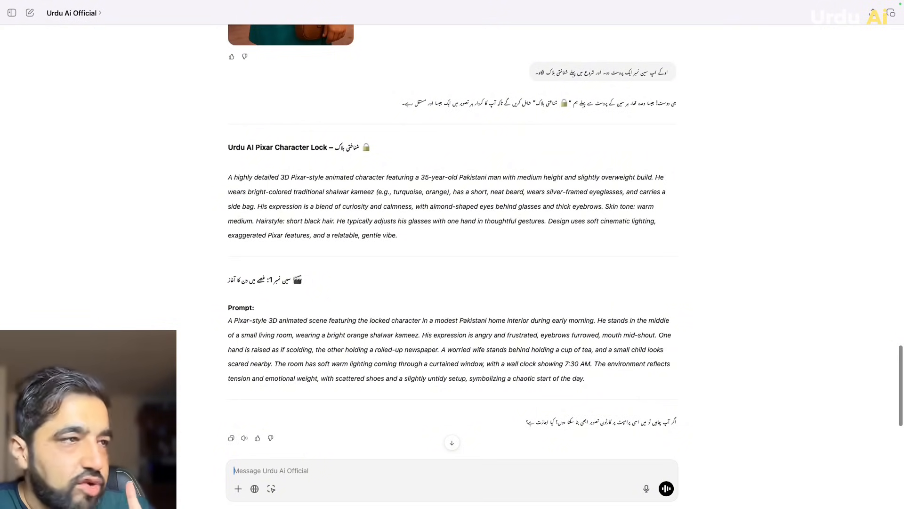
pyautogui.moveTo(490, 499)
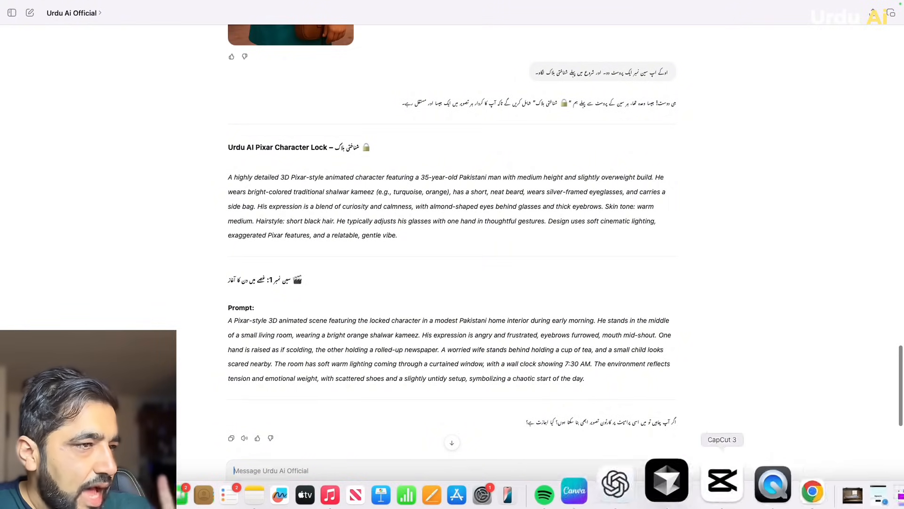
pyautogui.scroll(-2, 452, 230)
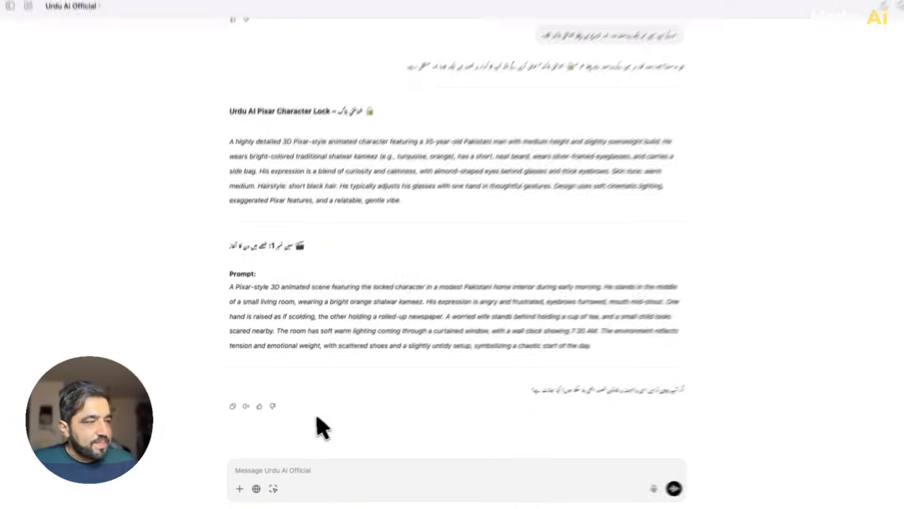
pyautogui.click(291, 469)
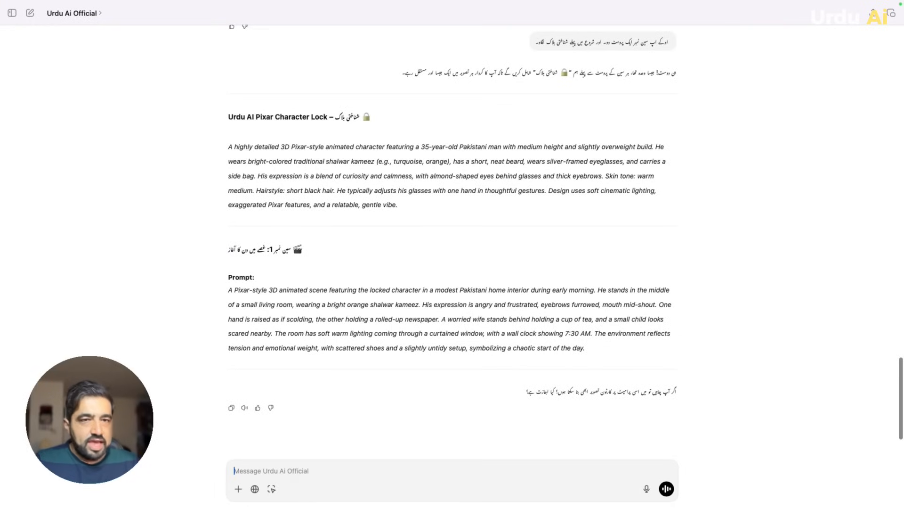
pyautogui.write('ک')
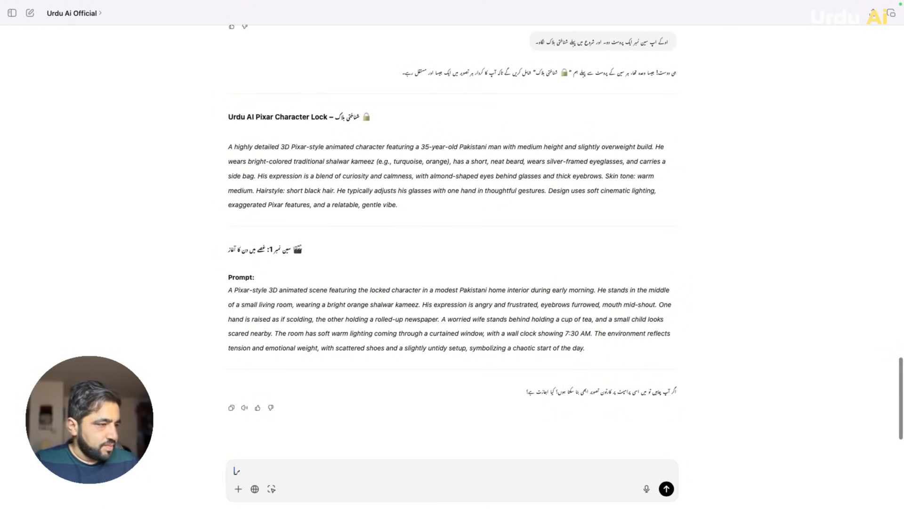
pyautogui.press('BackSpace')
pyautogui.write('sce')
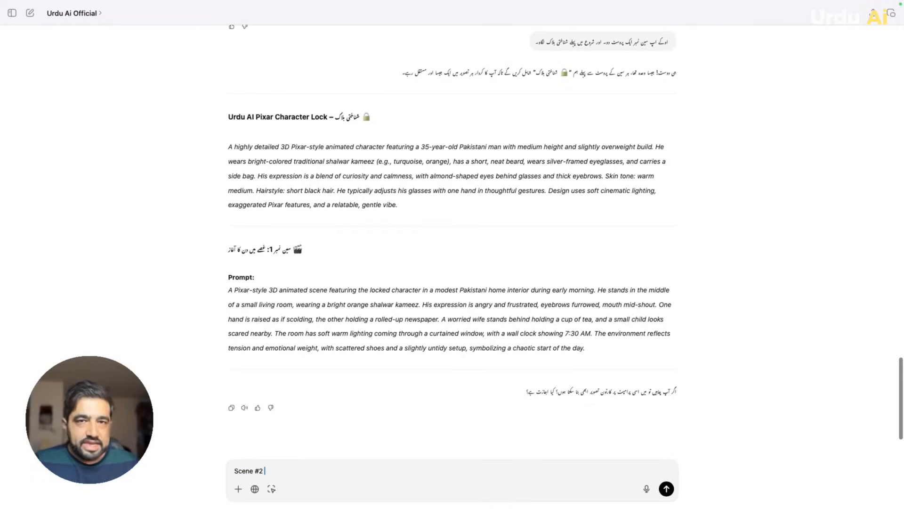
pyautogui.press('Return')
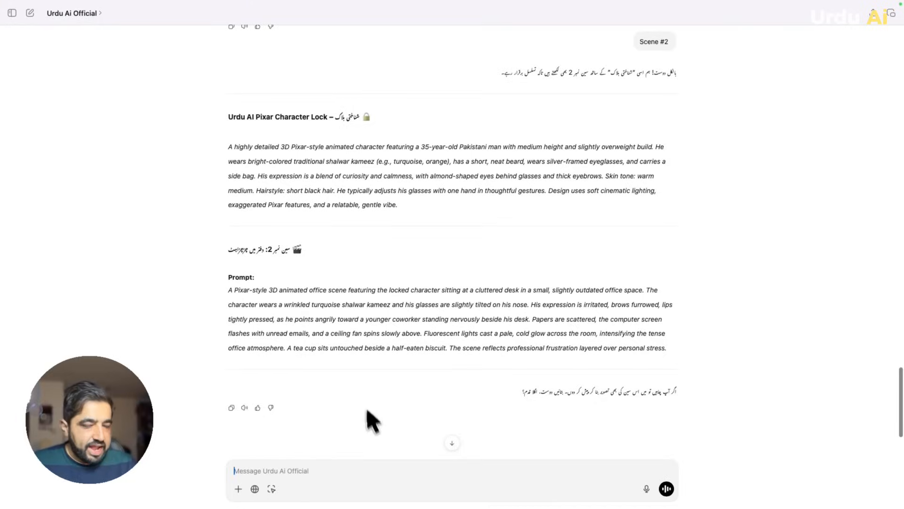
# - Request the third scene's prompt by sending "3"
pyautogui.click(374, 456)
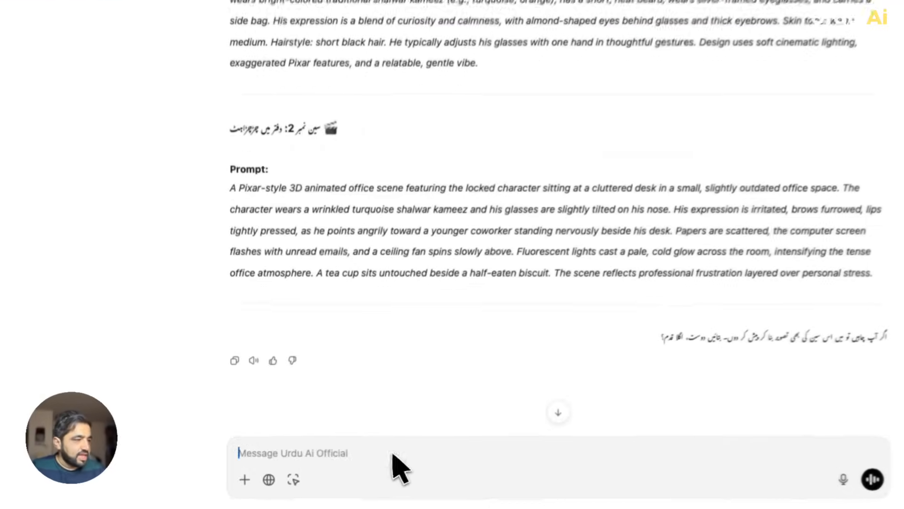
pyautogui.write('جی')
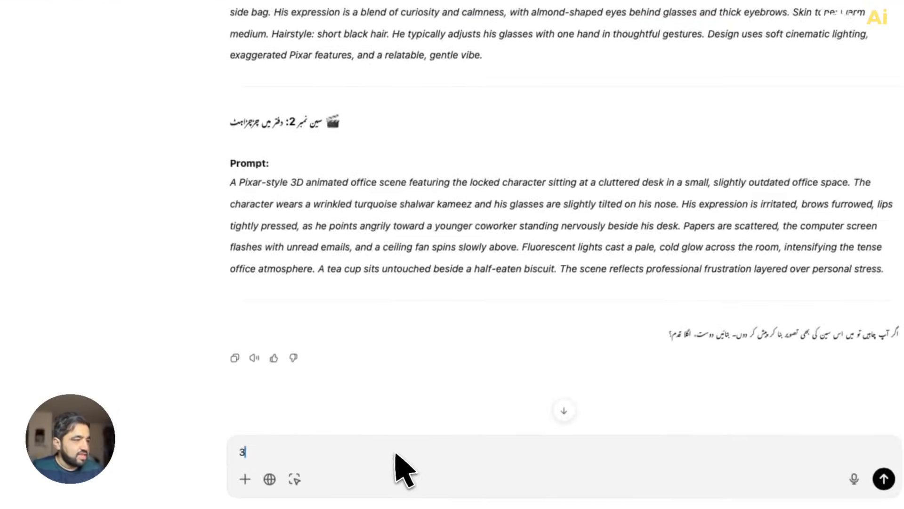
pyautogui.press('Return')
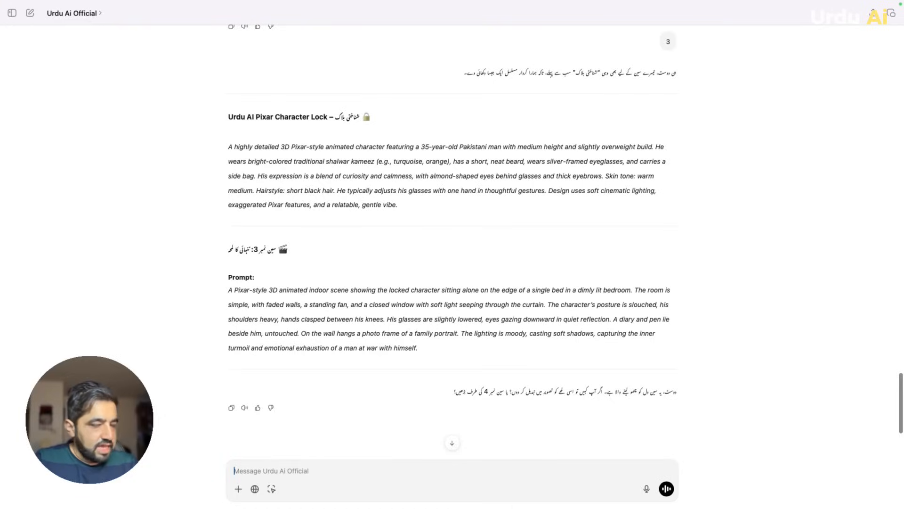
# - Send "next" repeatedly to request the remaining prompts, from scene 4 through scene 8
pyautogui.write('next')
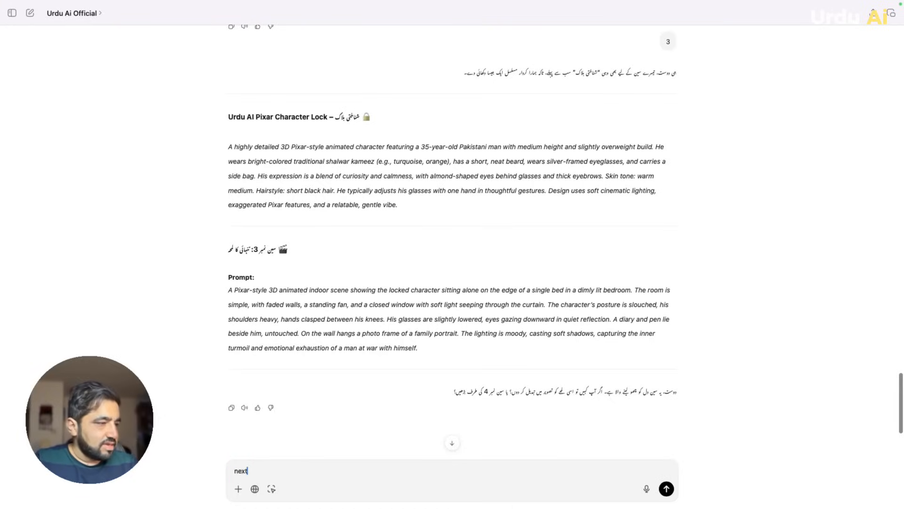
pyautogui.press('Return')
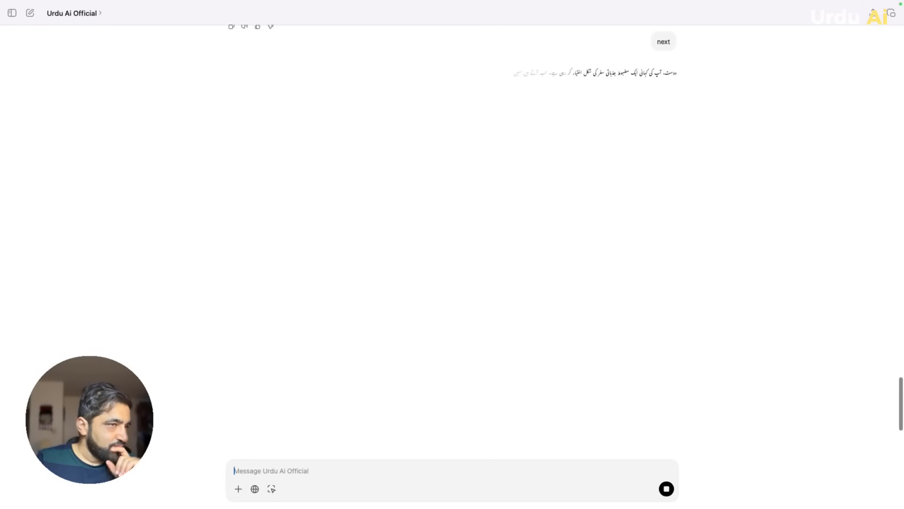
pyautogui.write('next')
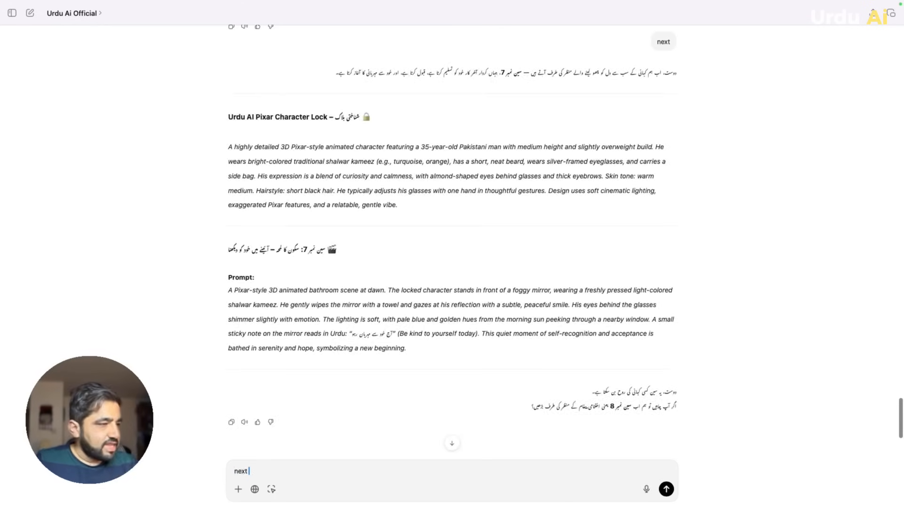
pyautogui.press('Return')
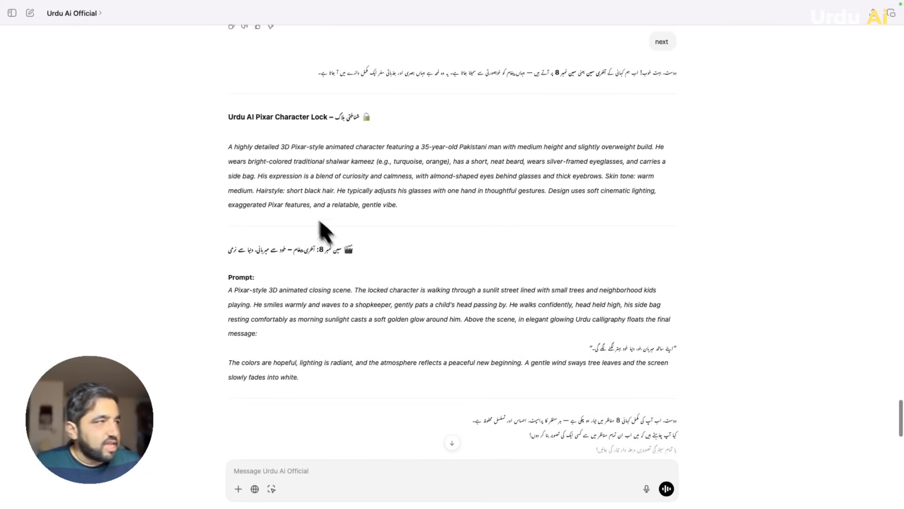
# - Switch to Chrome, search Google for "google whisk", and enter the Whisk tool through the labs.google/fx result
pyautogui.moveTo(84, 21)
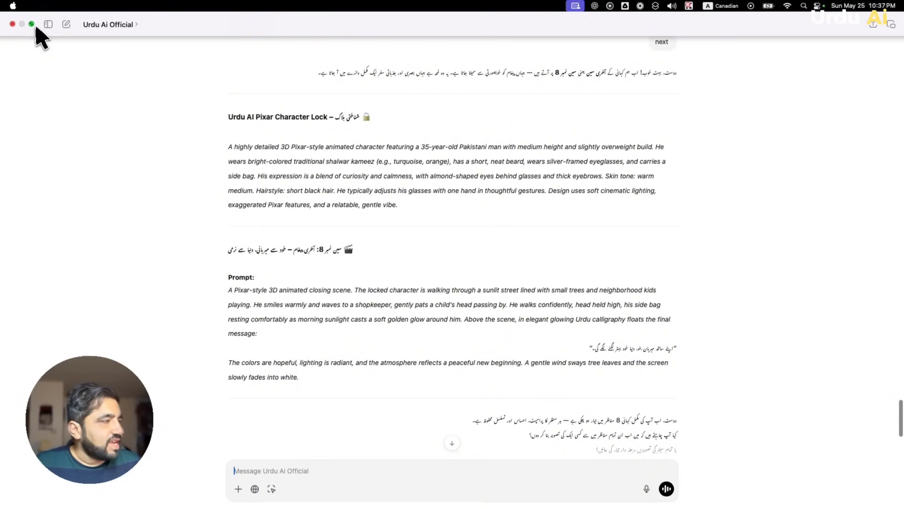
pyautogui.moveTo(34, 26)
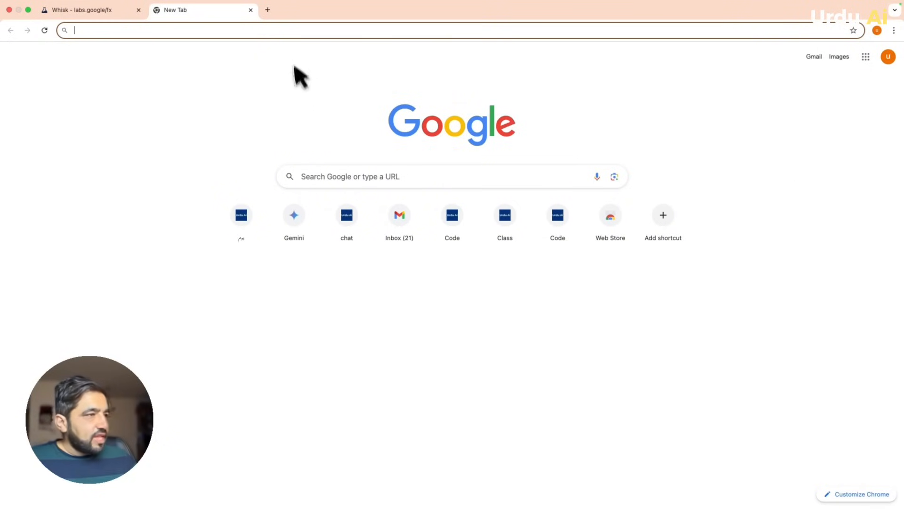
pyautogui.click(392, 181)
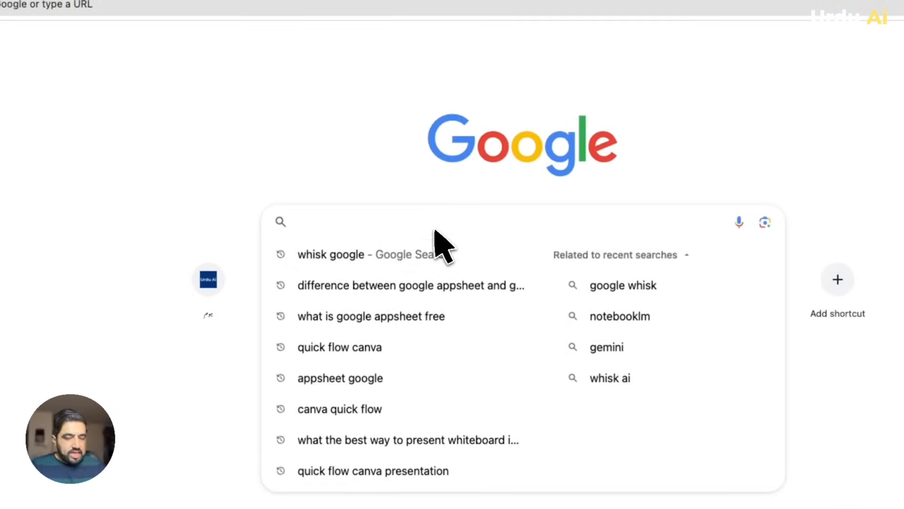
pyautogui.write('google s')
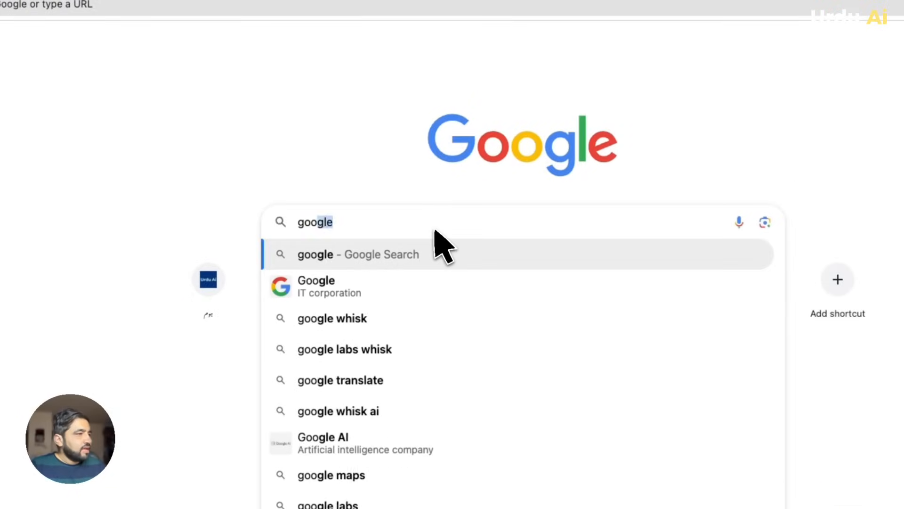
pyautogui.write('whisk')
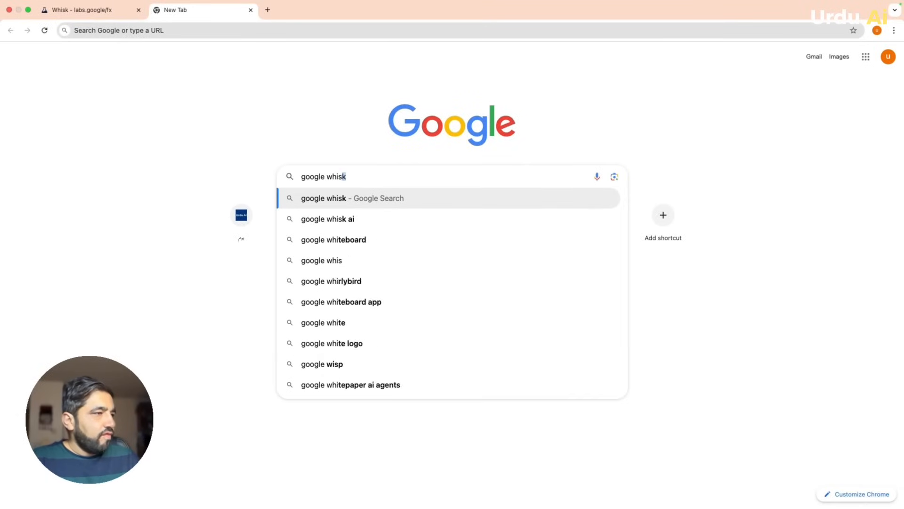
pyautogui.press('Return')
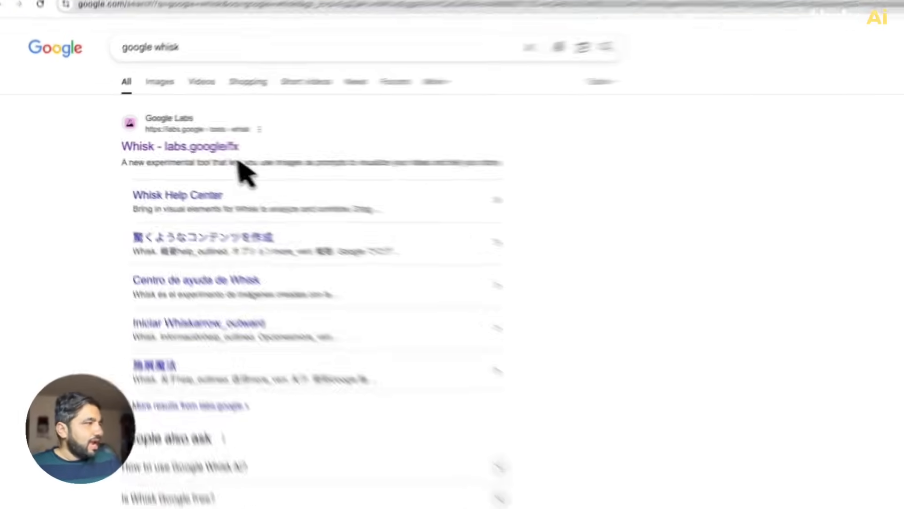
pyautogui.click(210, 150)
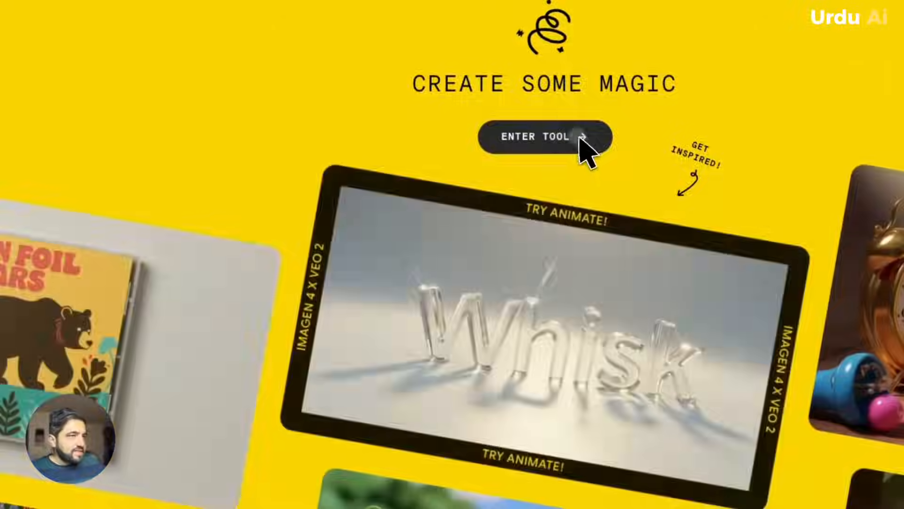
pyautogui.click(678, 202)
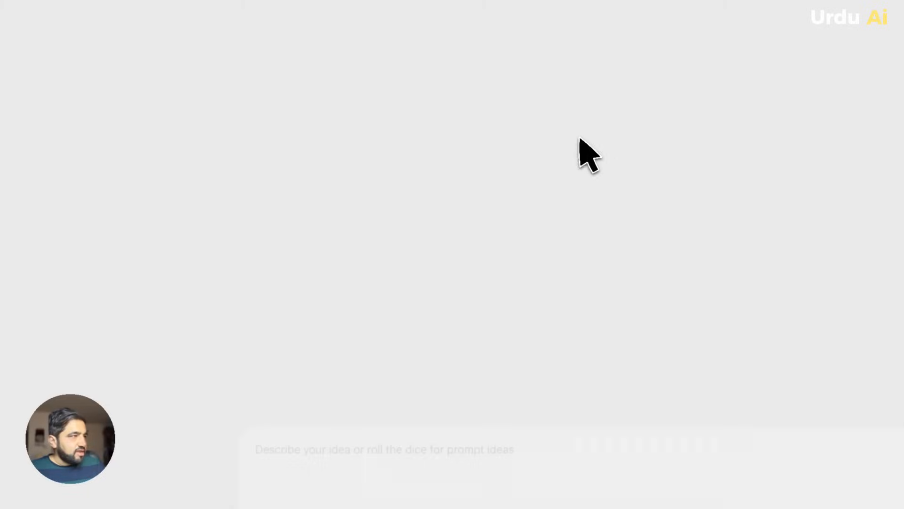
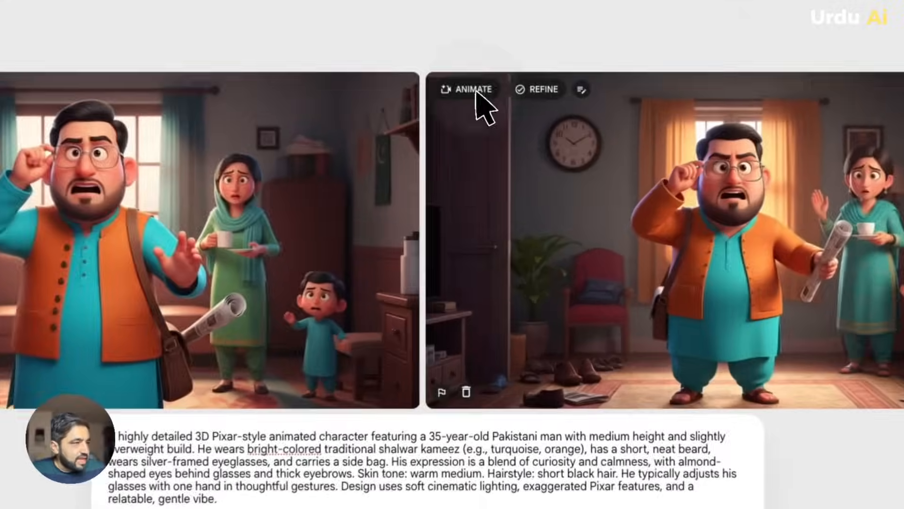
# - Open the scene image with the orange-sleeved man for animation, and send ChatGPT "Okay give me an animation prompt for Scene 1:"
pyautogui.click(500, 153)
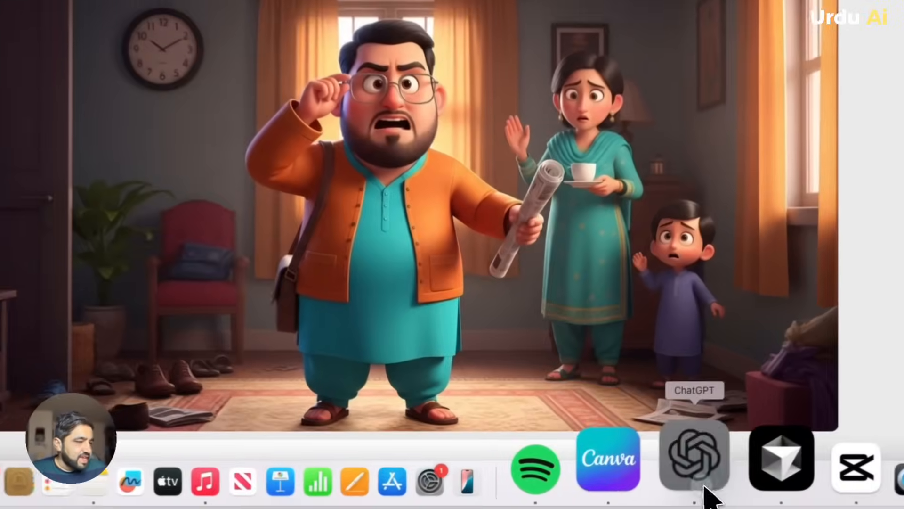
pyautogui.click(654, 476)
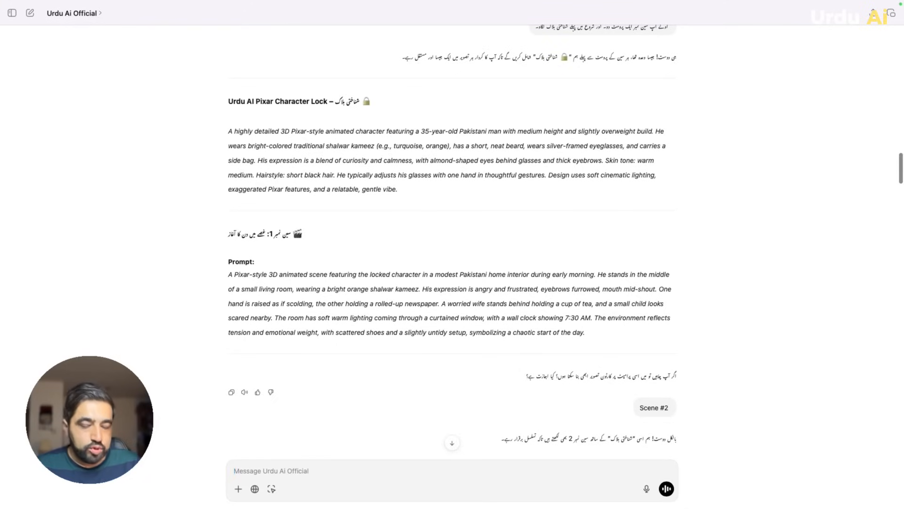
pyautogui.write('Oka')
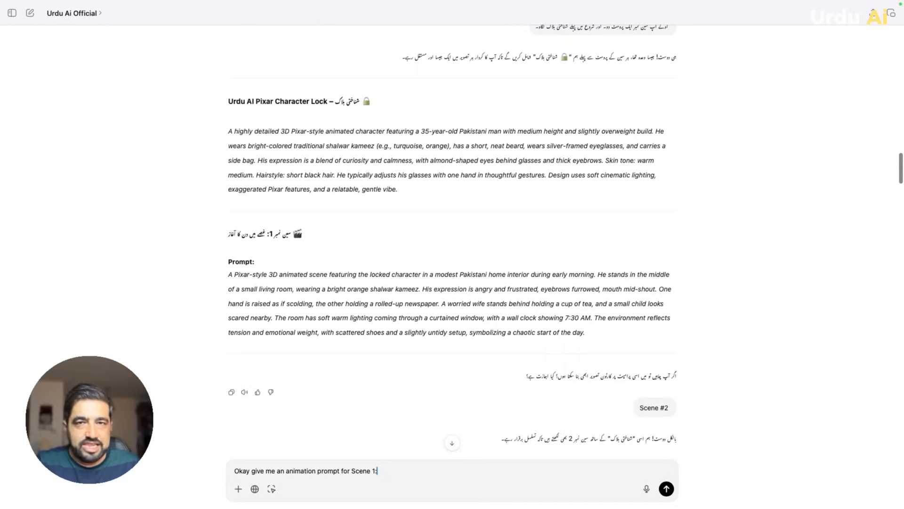
pyautogui.press('Return')
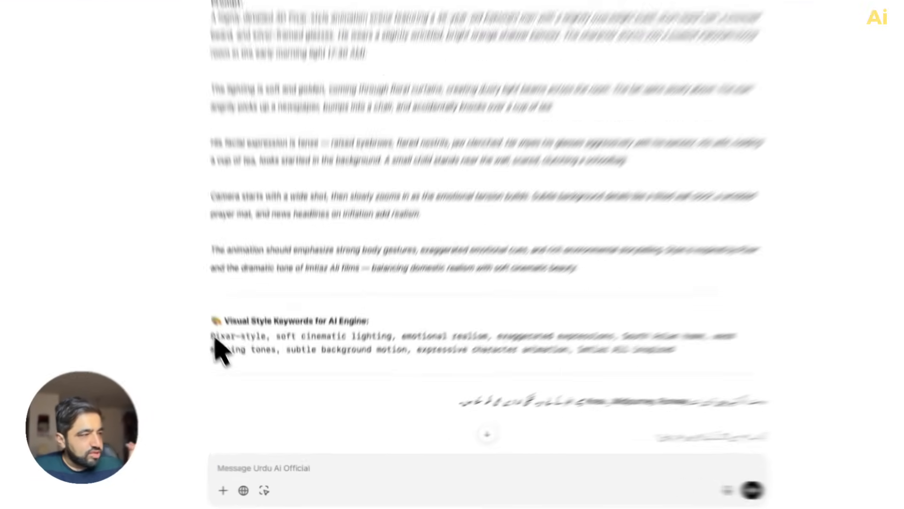
# - Copy the complete Scene 1 animation prompt from the ChatGPT reply, switch to Chrome, and generate the Whisk animation from it
pyautogui.moveTo(211, 14); pyautogui.dragTo(626, 271)
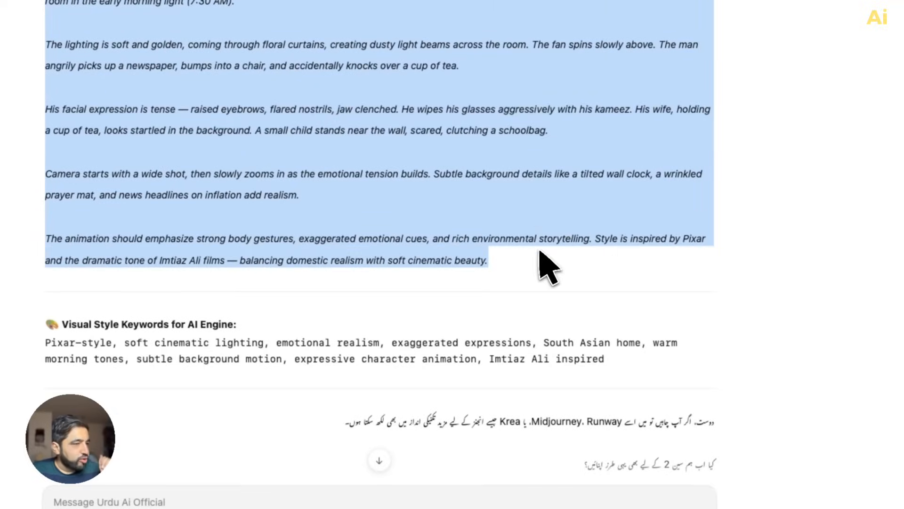
pyautogui.rightClick(517, 175)
pyautogui.click(541, 228)
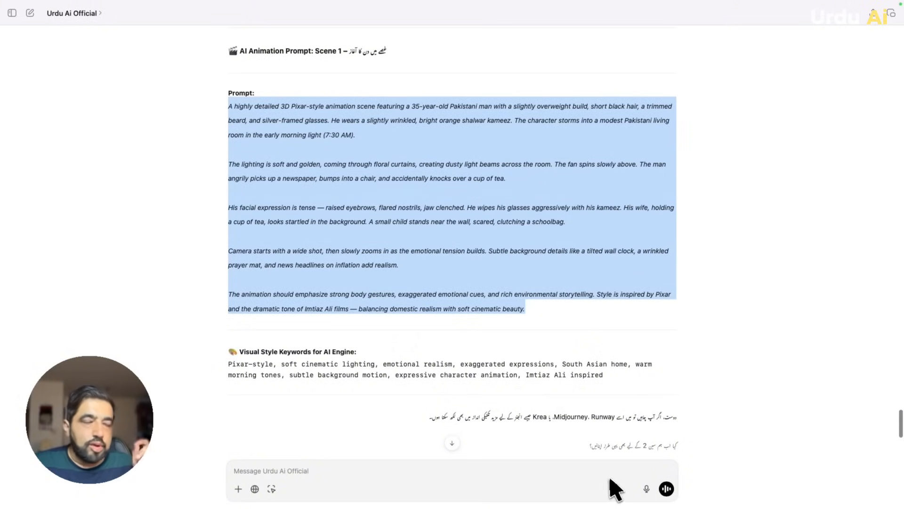
pyautogui.moveTo(631, 507)
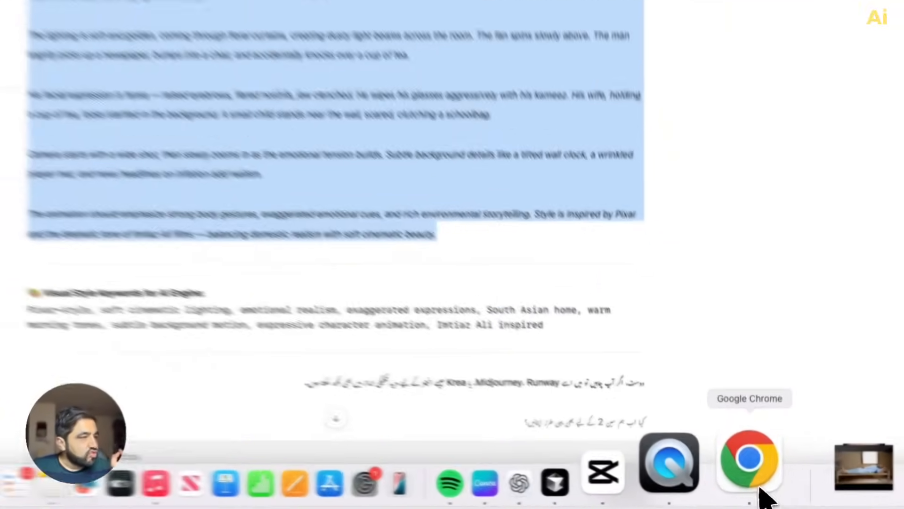
pyautogui.click(762, 492)
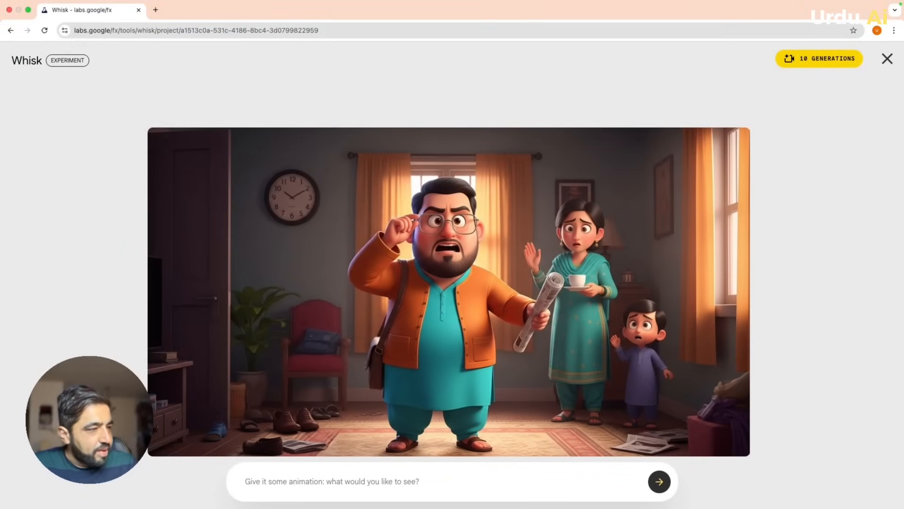
pyautogui.press('super+v')
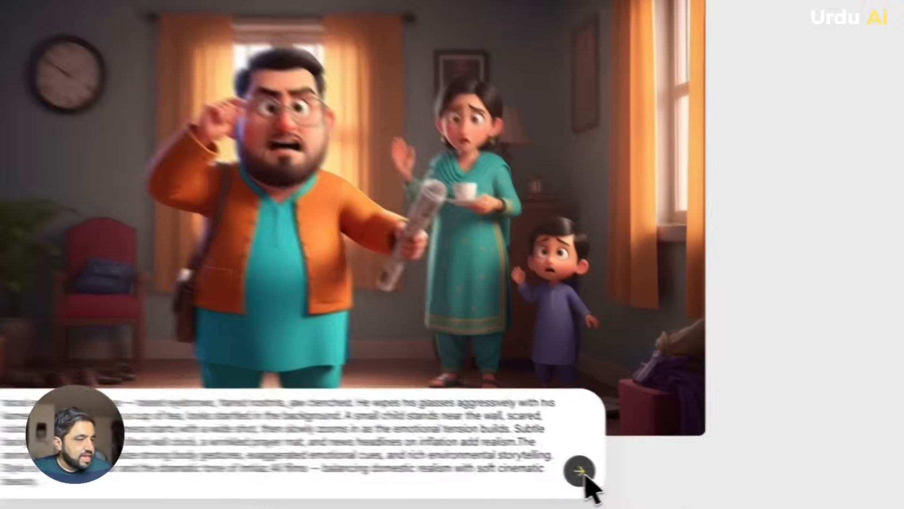
pyautogui.click(661, 483)
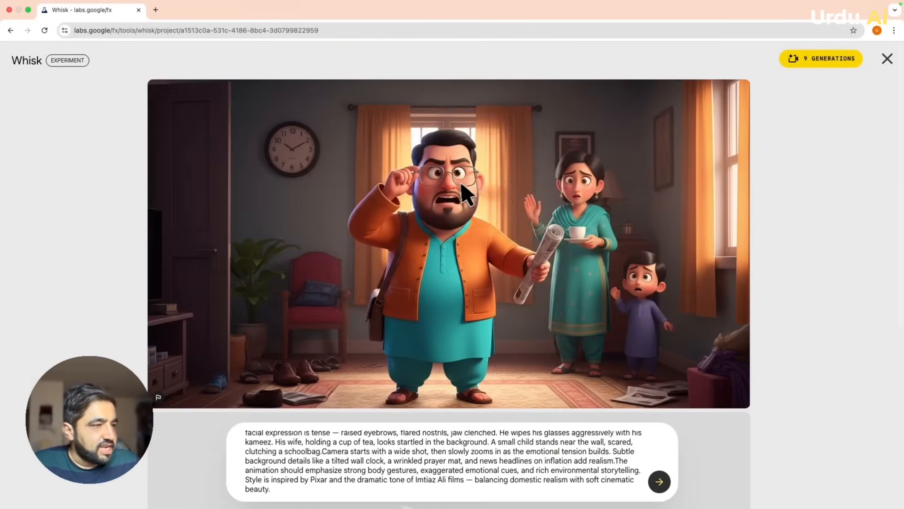
# - Play the generated Scene 1 animation and download it as a video
pyautogui.scroll(-6, 597, 323)
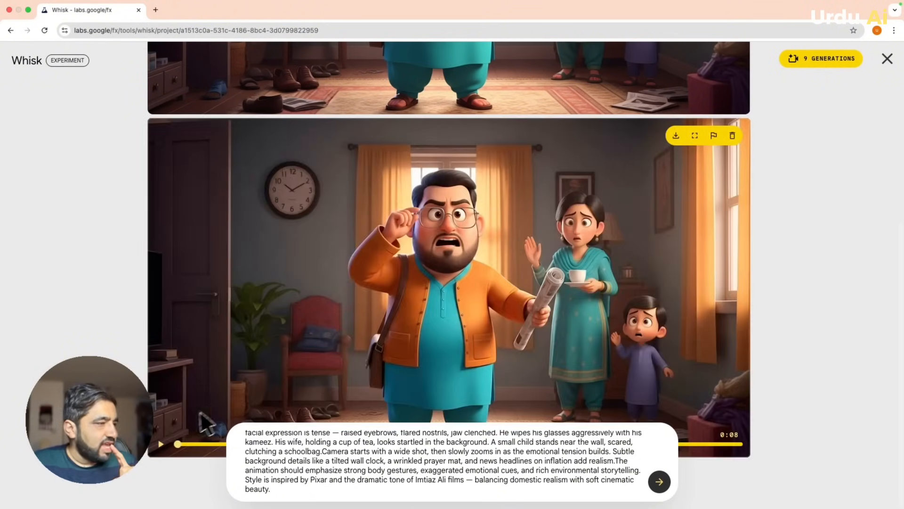
pyautogui.scroll(1, 167, 449)
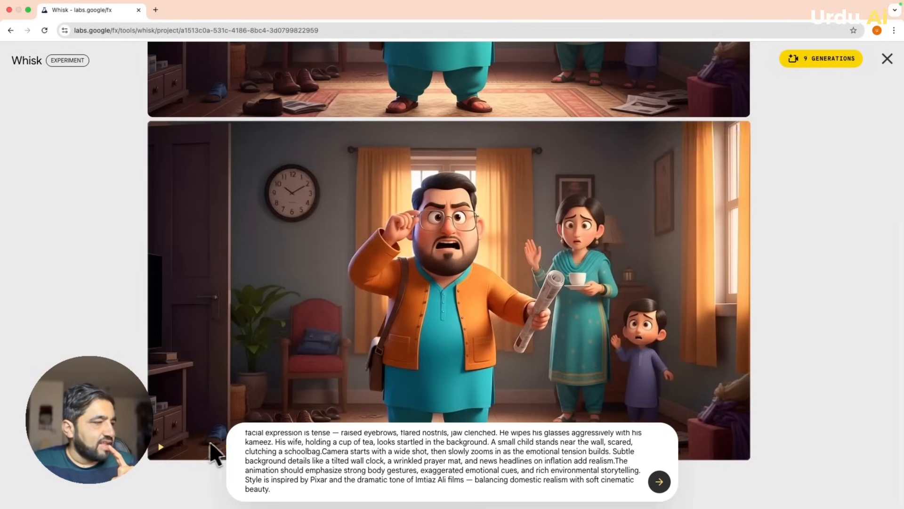
pyautogui.click(161, 446)
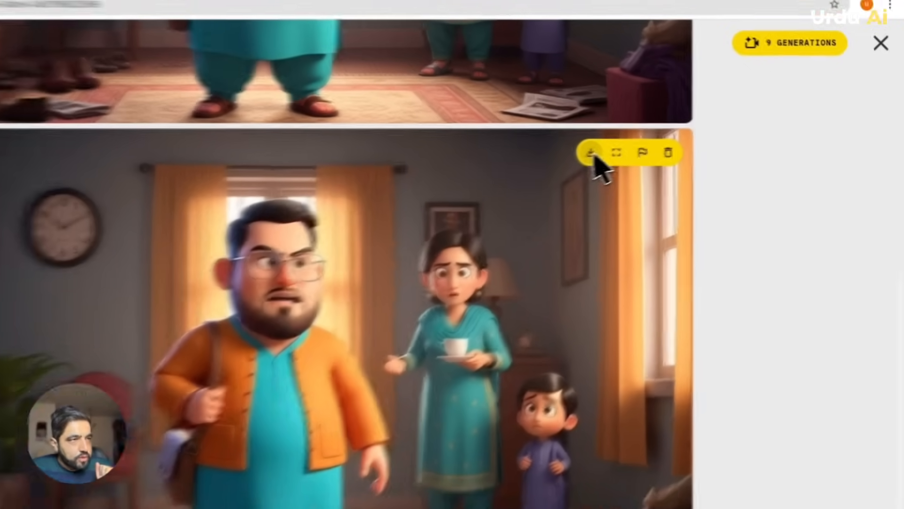
pyautogui.click(677, 138)
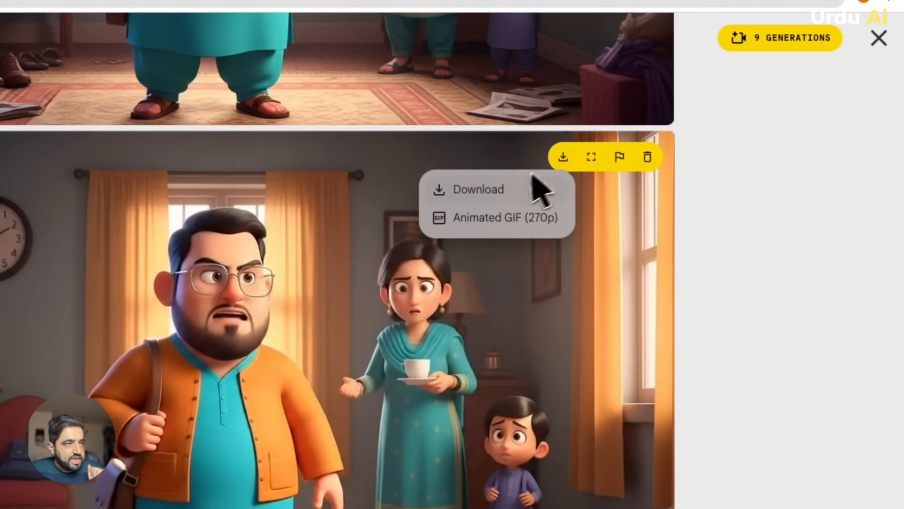
pyautogui.click(633, 159)
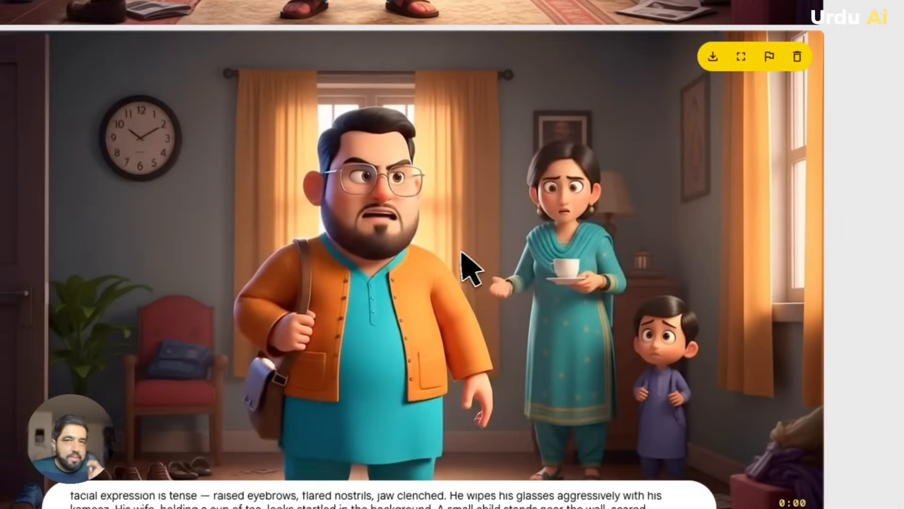
pyautogui.click(447, 274)
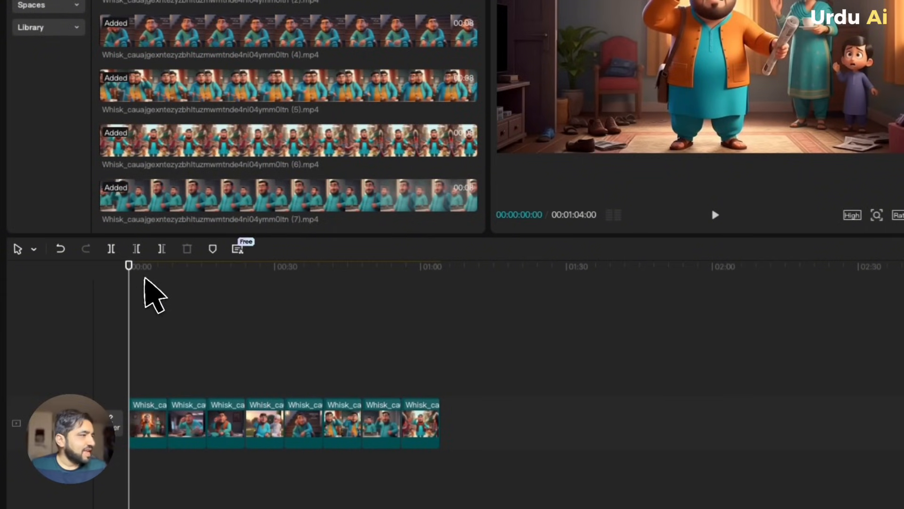
# - Scrub through the eight Whisk clips on the CapCut timeline from start to end
pyautogui.click(130, 264)
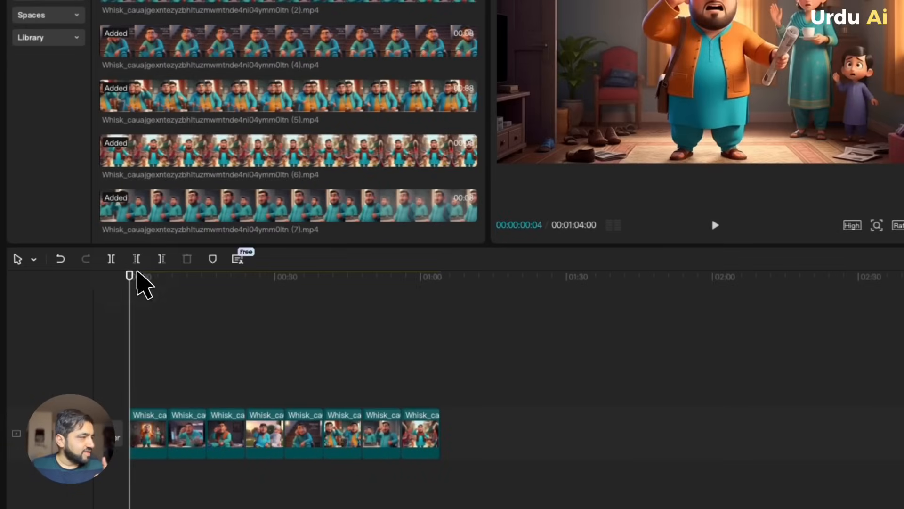
pyautogui.click(129, 276)
pyautogui.moveTo(131, 278); pyautogui.dragTo(300, 294)
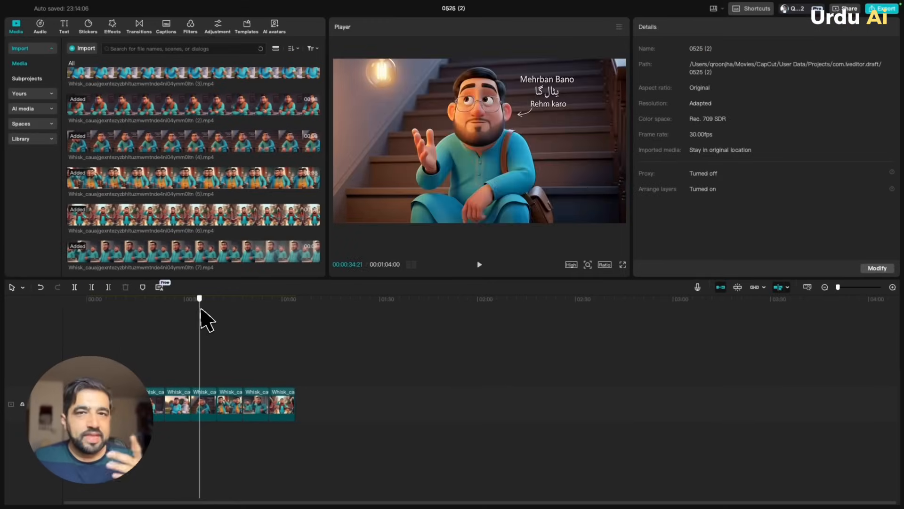
pyautogui.moveTo(201, 310); pyautogui.dragTo(308, 314)
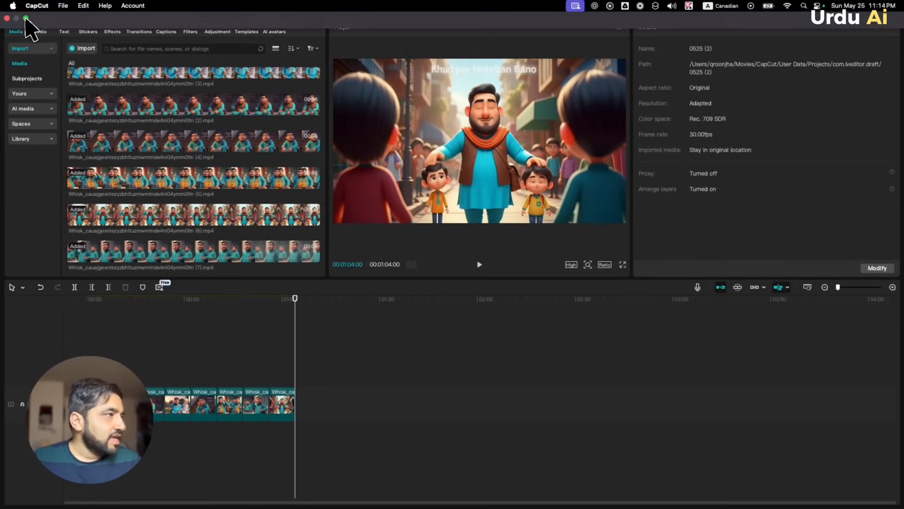
# - Take CapCut out of full screen, return to ChatGPT in full screen, and close the Kindness Storyboard document
pyautogui.click(25, 18)
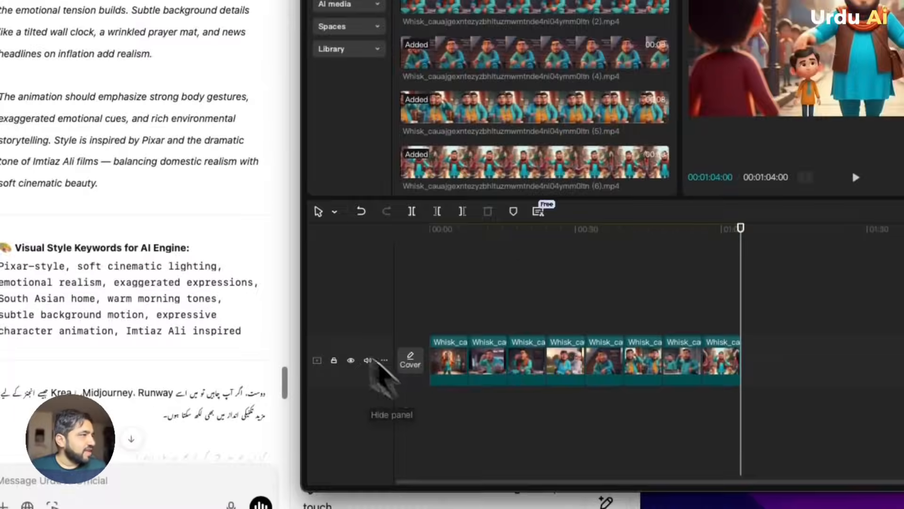
pyautogui.click(208, 206)
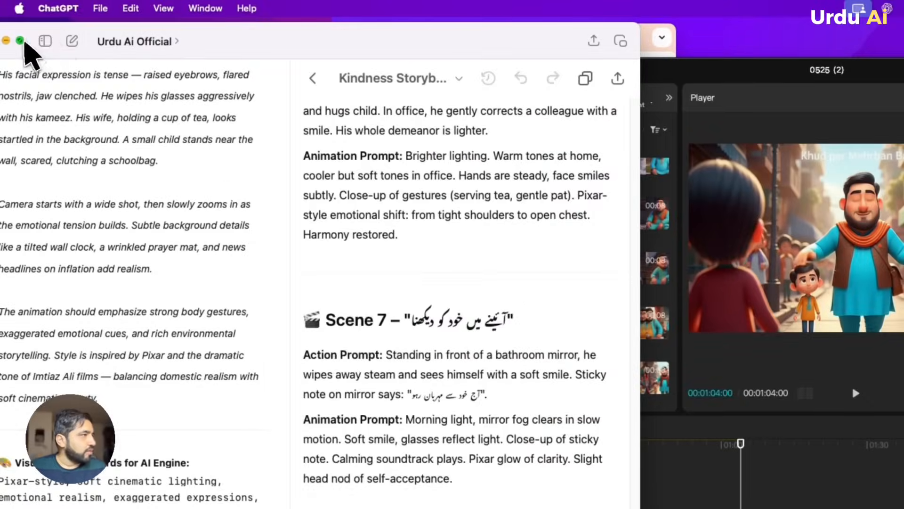
pyautogui.click(20, 40)
pyautogui.scroll(-5, 137, 61)
pyautogui.scroll(-10, 460, 208)
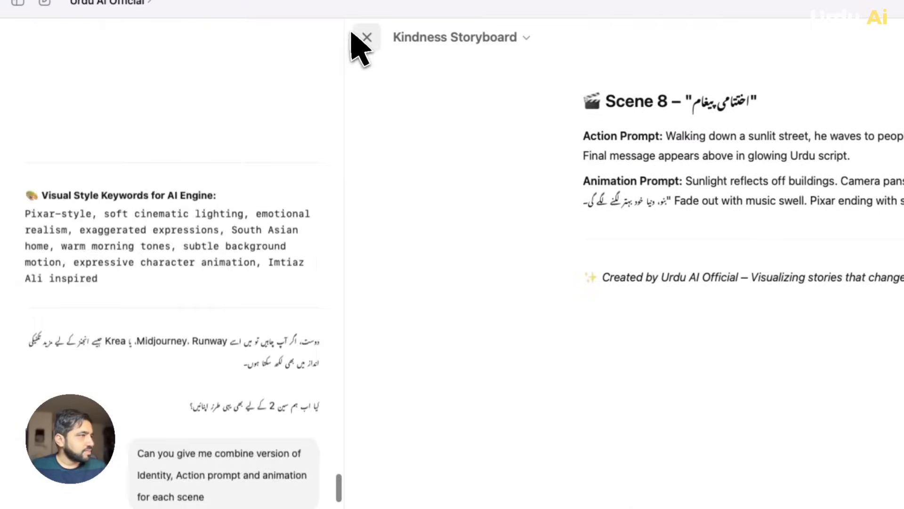
pyautogui.click(353, 34)
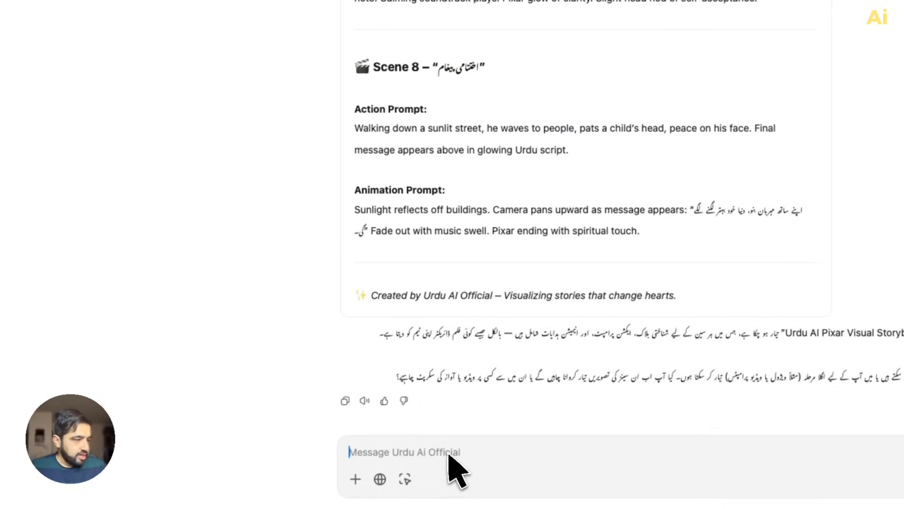
# - Request a voice-over script by sending "Mujhay es k leay aik narration do - voice over artists k leay", and read through the scene narrations
pyautogui.write('mujhay es k')
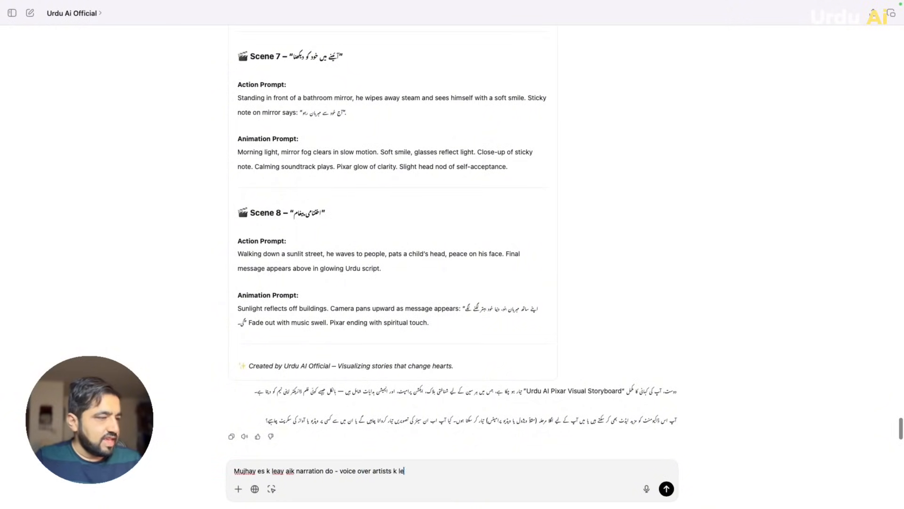
pyautogui.press('Return')
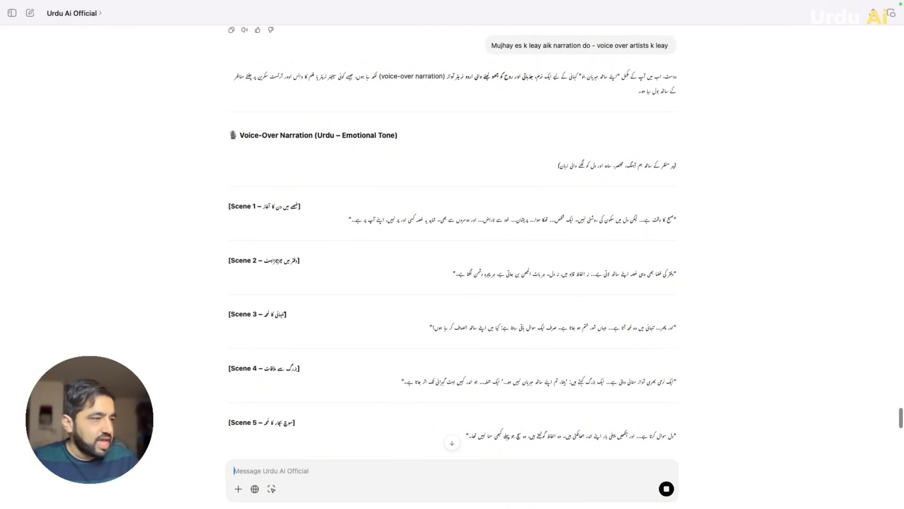
pyautogui.scroll(-3, 424, 310)
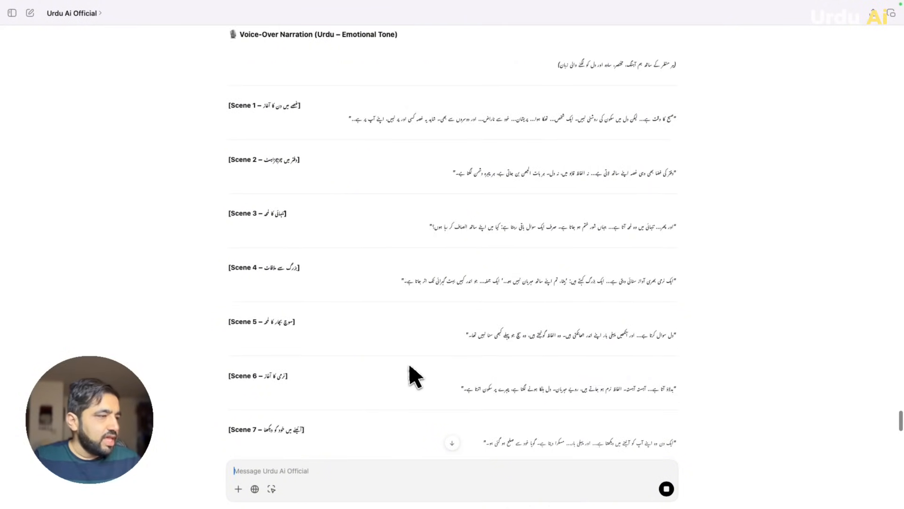
pyautogui.scroll(-4, 410, 377)
# - Request the narration as one continuous text by sending "Give me a combined version plain narration"
pyautogui.click(324, 469)
pyautogui.write('g')
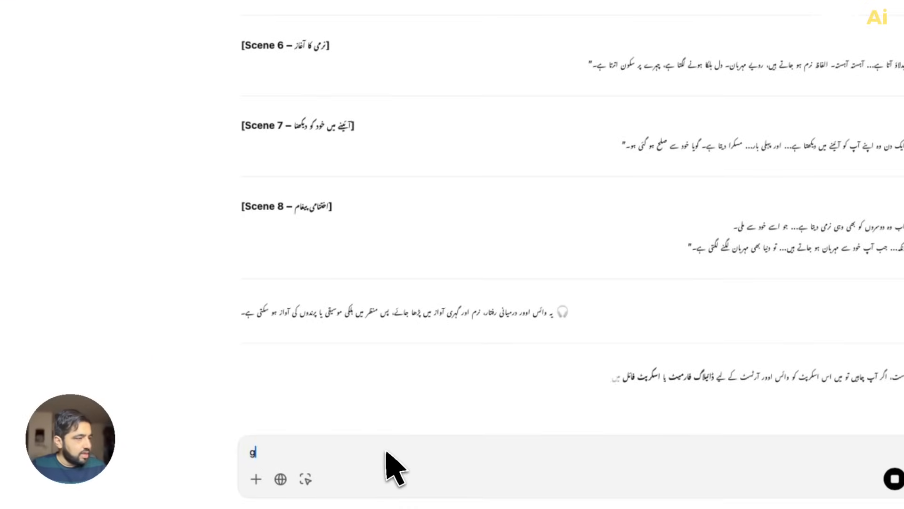
pyautogui.write('ive me a combined versi')
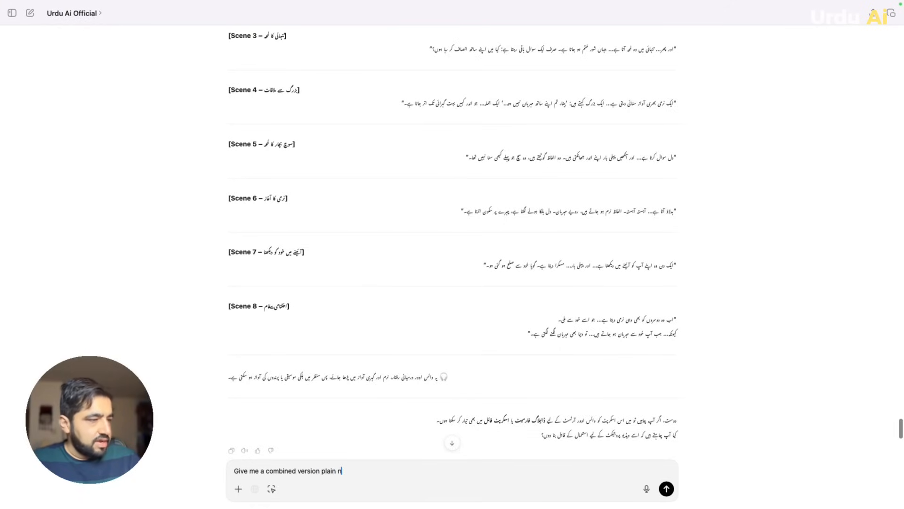
pyautogui.write('on')
pyautogui.press('Return')
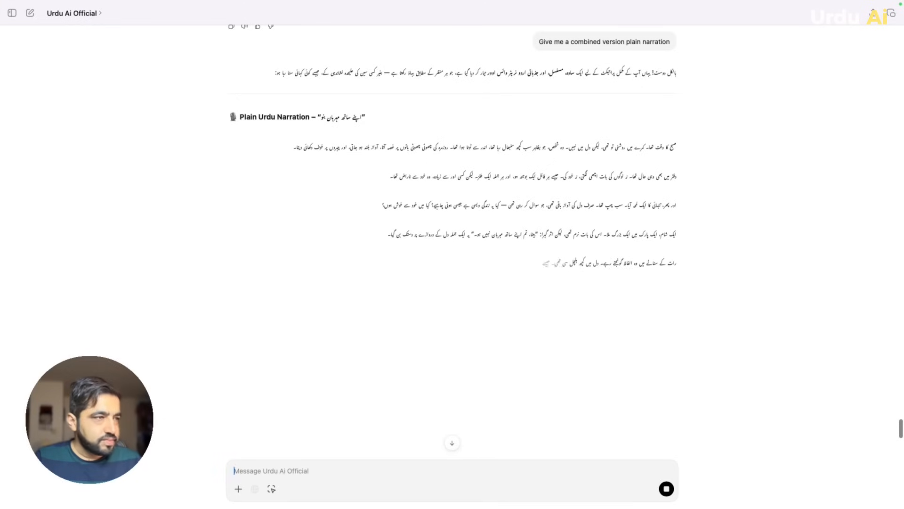
# - Copy the full plain Urdu narration from the ChatGPT reply, and switch to the workshop tools board in Canva
pyautogui.moveTo(634, 113); pyautogui.dragTo(540, 370)
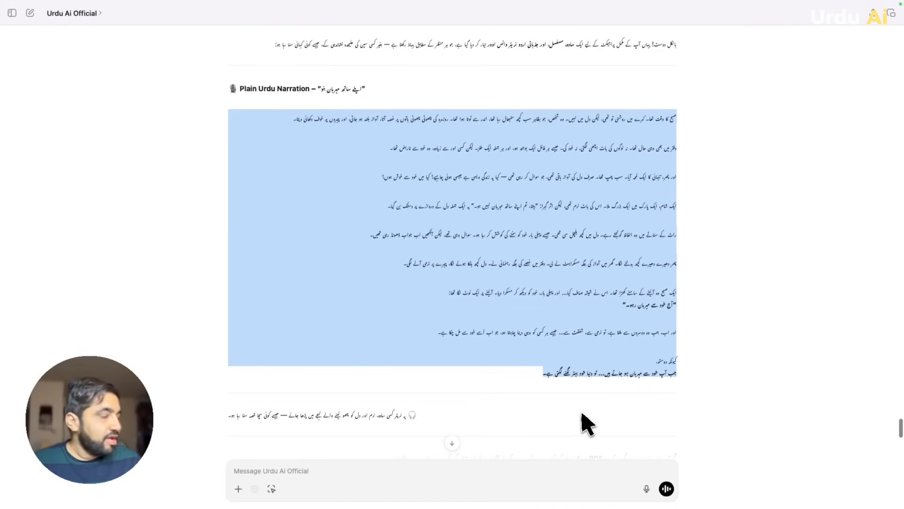
pyautogui.moveTo(572, 492)
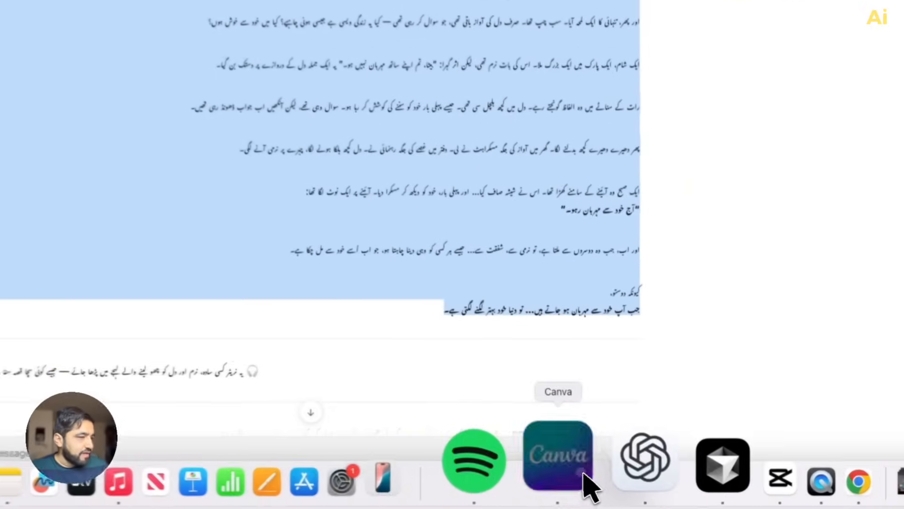
pyautogui.click(641, 489)
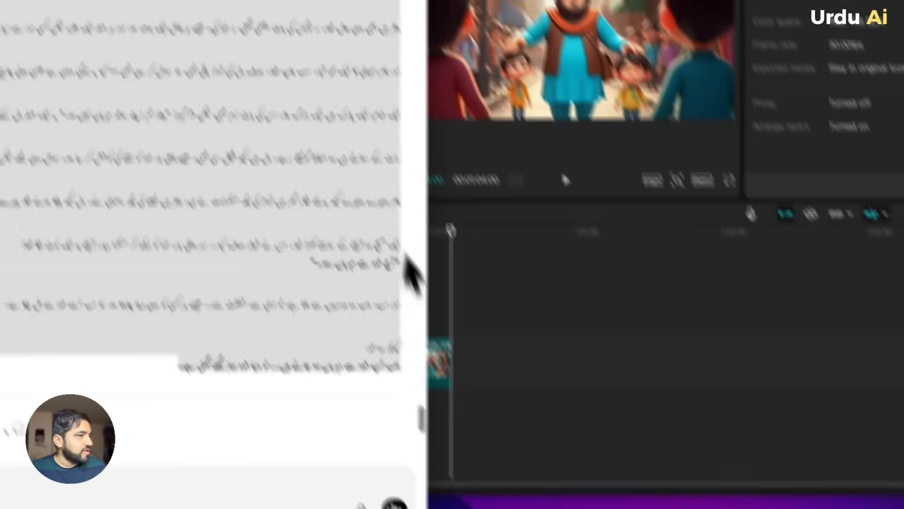
pyautogui.moveTo(492, 483)
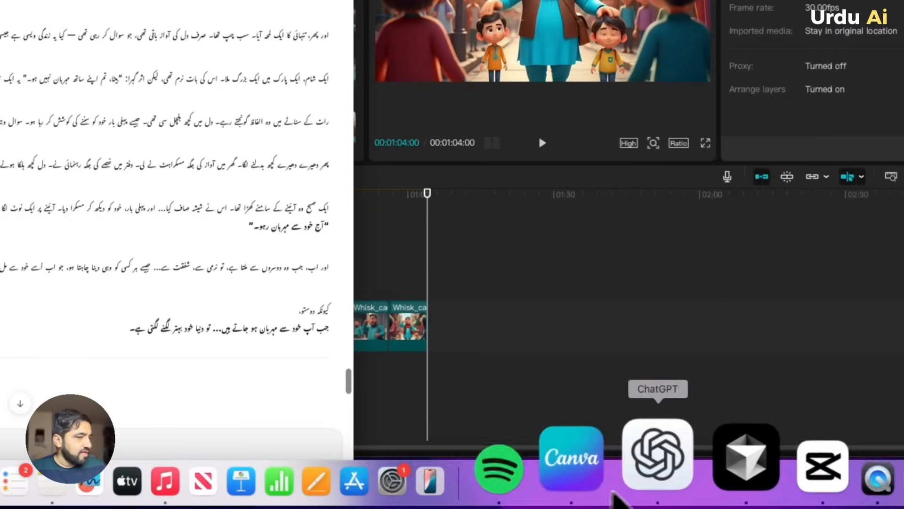
pyautogui.click(626, 473)
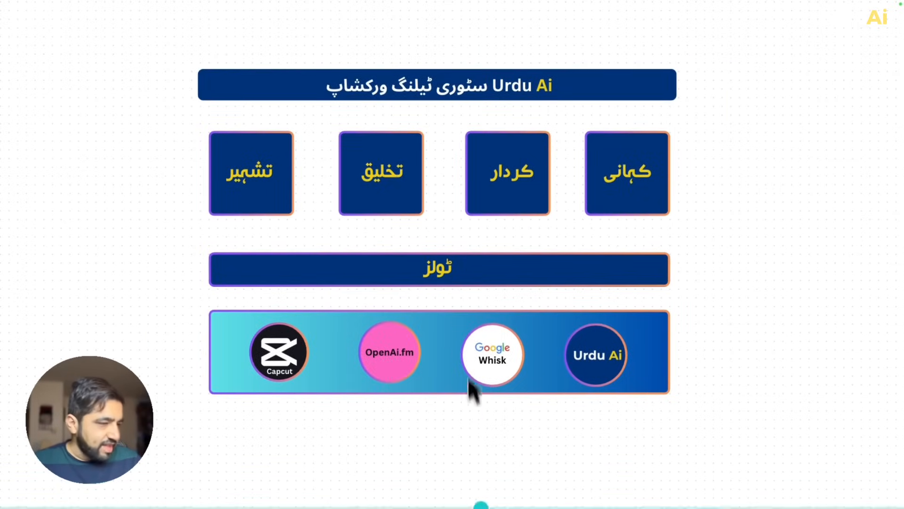
# - Switch to the Chrome window showing Whisk and open the openai.fm website in it
pyautogui.moveTo(504, 503)
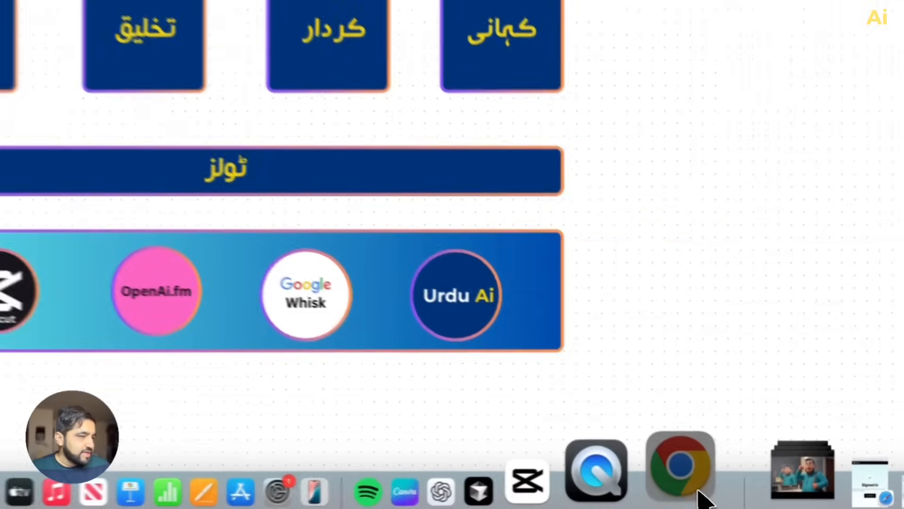
pyautogui.rightClick(738, 504)
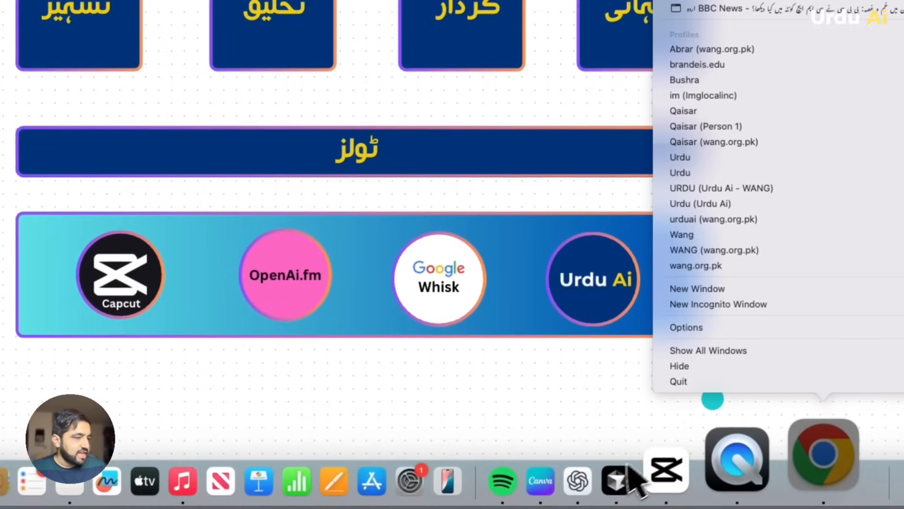
pyautogui.click(595, 494)
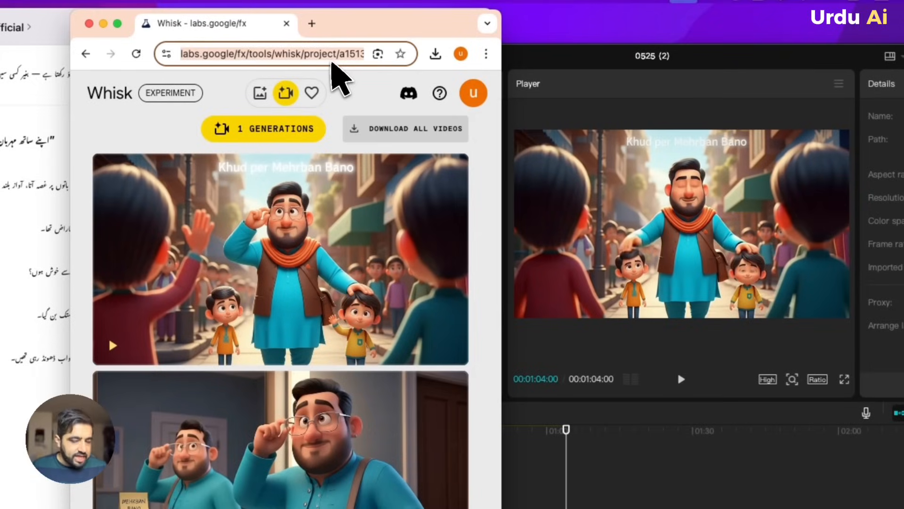
pyautogui.write('openai')
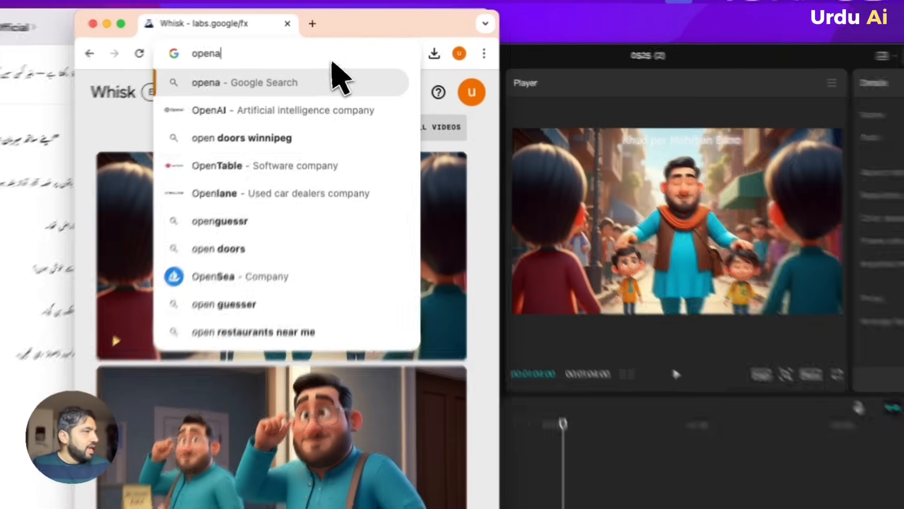
pyautogui.write('.fm')
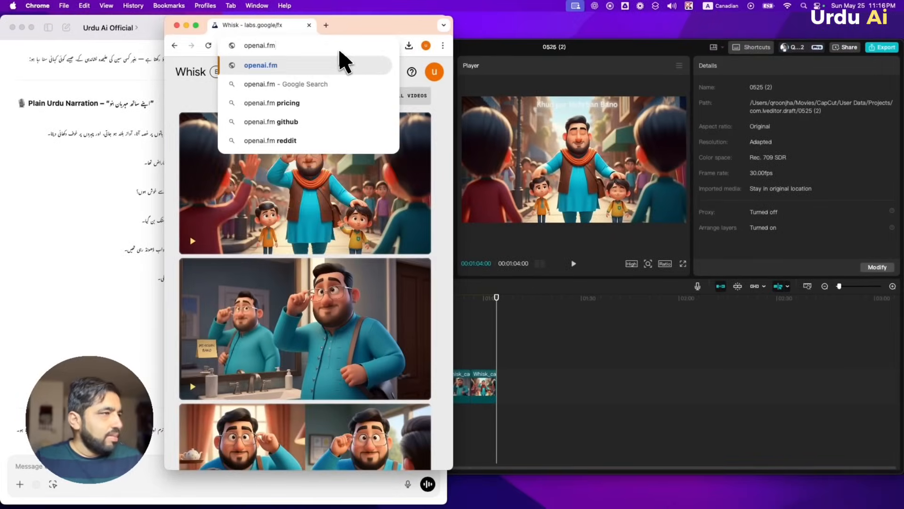
pyautogui.press('Return')
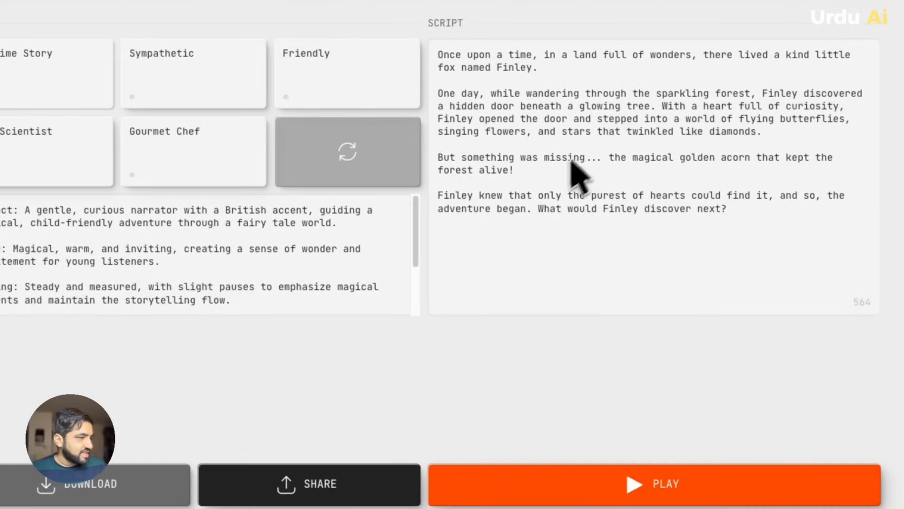
# - Replace the sample fox story in the OpenAI.fm script with the Urdu narration from ChatGPT
pyautogui.moveTo(608, 494)
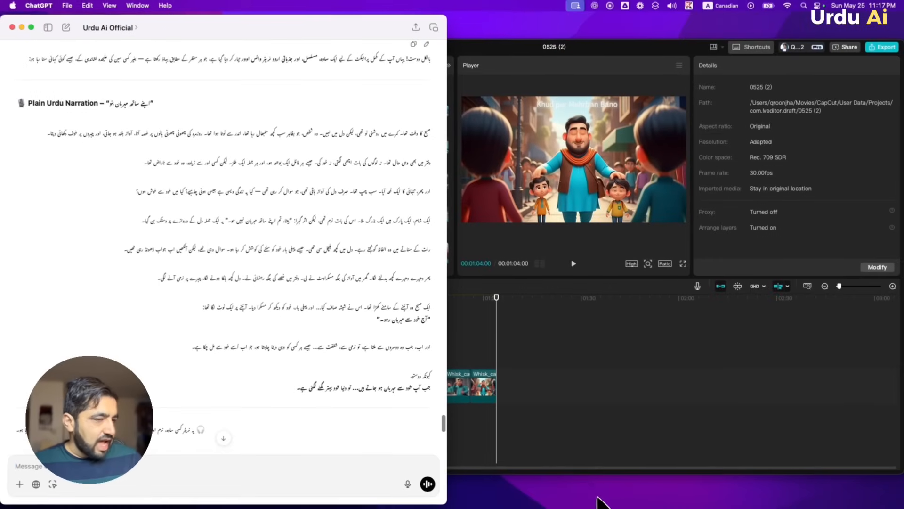
pyautogui.moveTo(653, 503)
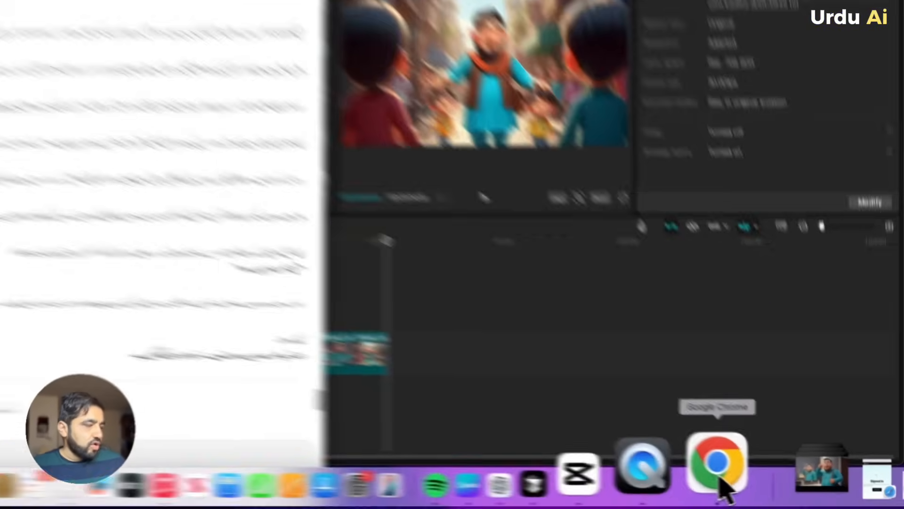
pyautogui.click(719, 480)
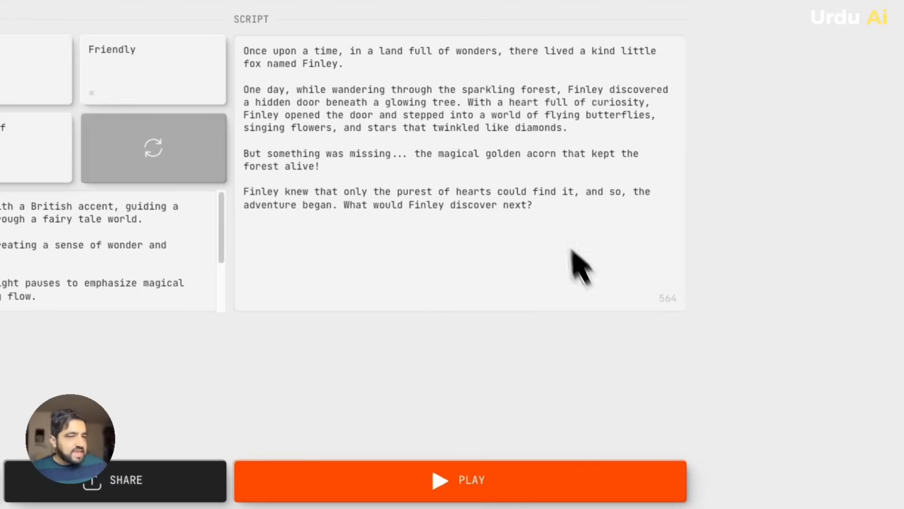
pyautogui.tripleClick(562, 238)
pyautogui.press('super+a')
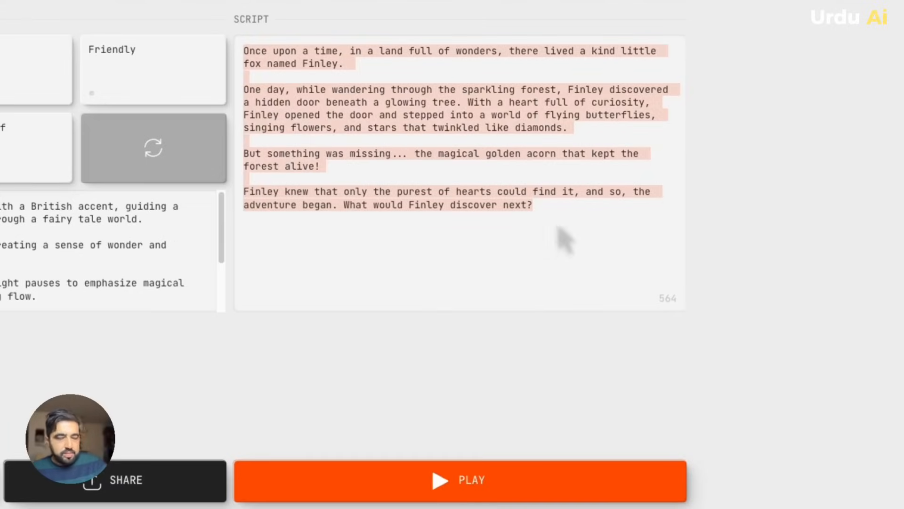
pyautogui.press('BackSpace')
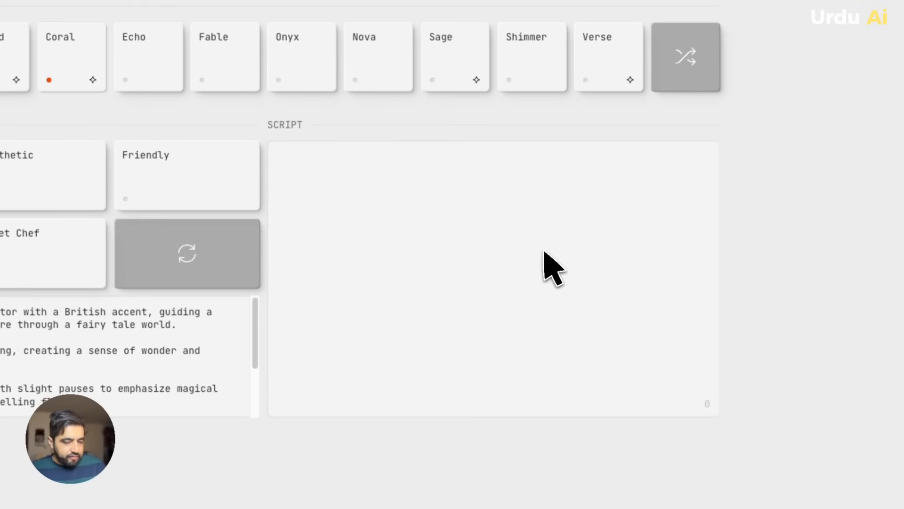
pyautogui.write('صبح کا وقت تھا۔ کمرے میں روشنی تو تھی، لیکن دل میں نہیں۔ وہ شخص، جو بظاہر سب کچھ سنبھال رہا تھا، اندر سے ٹوٹا ہوا تھا۔ روزمرہ کی چھوٹی چھوٹی باتوں پر غصہ آتا، آواز بلند ہو جاتی، اور چہروں پر خوف دکھائی دیتا۔  دفتر میں بھی وہی حال تھا۔ نہ لوگوں کی بات اچھی لگتی، نہ خود کی۔ جیسے ہر فائل ایک بوجھ ہو، اور ہر جملہ ایک طنز۔ لیکن کسی اور سے زیادہ، وہ خود سے ناراض تھا۔  اور پھر، تنہائی کا ایک لمحہ آیا۔ سب چپ تھا۔ صرف دل کی آواز باقی تھی، جو سوال کر رہی تھی – کیا یہ زندگی ویسی ہے جیسی ہونی چاہیے؟ کیا میں خود سے خوش ہوں؟  ایک شام، ایک پارک میں ایک بزرگ ملا۔ اس کی بات نرم تھی، لیکن اثر گہرا: "بیٹا، تم اپنے ساتھ مہربان نہیں ہو۔" یہ ایک جملہ دل کے دروازے پر دستک بن گیا۔  رات کے سناٹے میں وہ الفاظ گونجتے رہے۔ دل میں کچھ ہلچل سی تھی۔ جیسے پہلی بار خود کو سننے کی کوشش کر رہا ہو۔ سوال وہی تھے، لیکن آنکھیں اب جواب ڈھونڈ رہی تھیں۔  پھر دھیرے دھیرے کچھ بدلنے لگا۔ گھر میں آواز کی جگہ مسکراہٹ نے لی۔ دفتر میں غصے کی جگہ رہنمائی نے۔ دل کچھ ہلکا ہونے لگا، چہرے پر نرمی آنے لگی۔  ایک صبح وہ آئینے کے سامنے کھڑا')
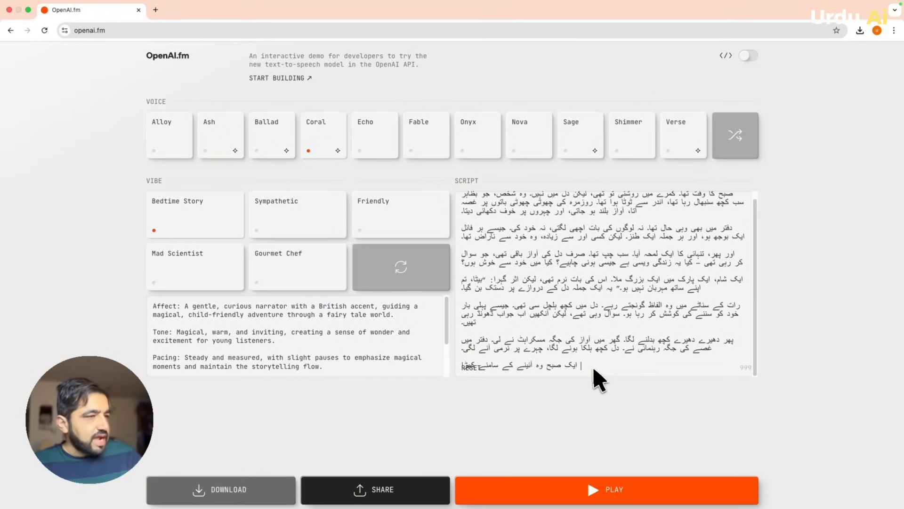
# - Delete the end of the script, from the paragraph starting "پھر دھیرے دھیرے" through the cut-off last line
pyautogui.scroll(1, 646, 309)
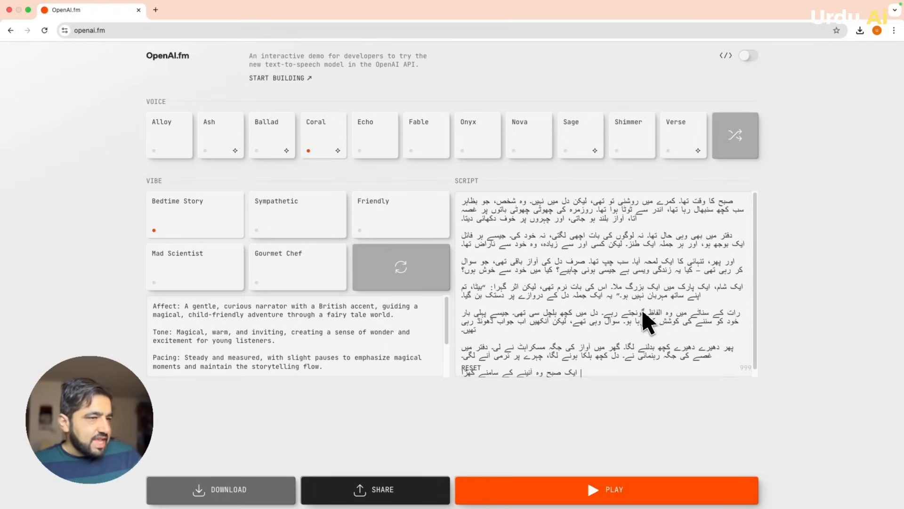
pyautogui.scroll(-1, 648, 320)
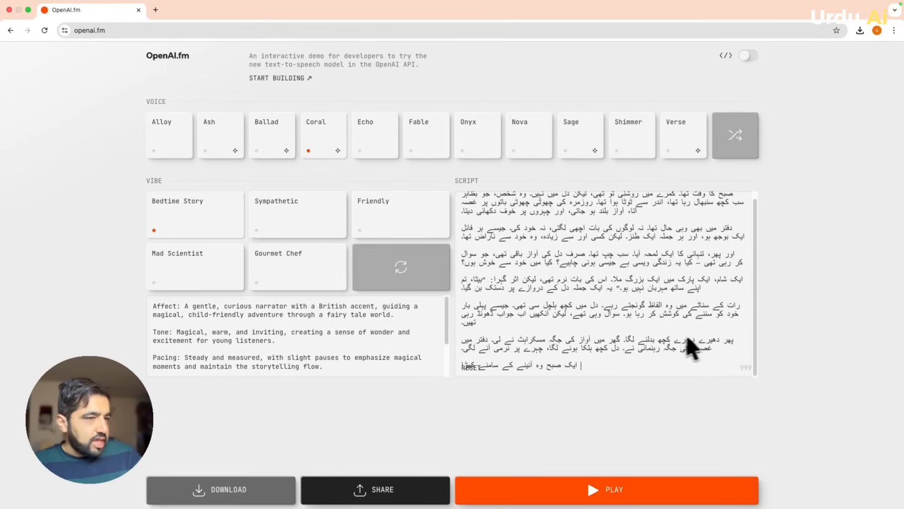
pyautogui.moveTo(735, 335); pyautogui.dragTo(659, 407)
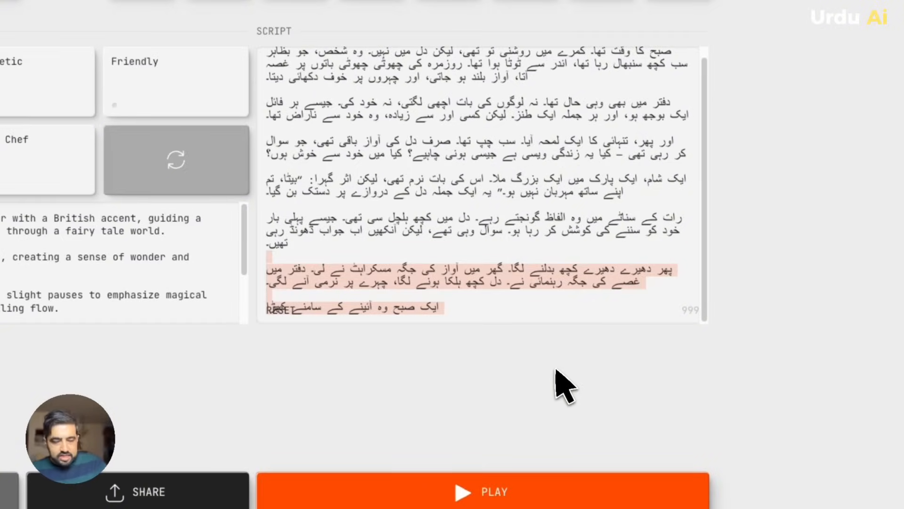
pyautogui.press('BackSpace')
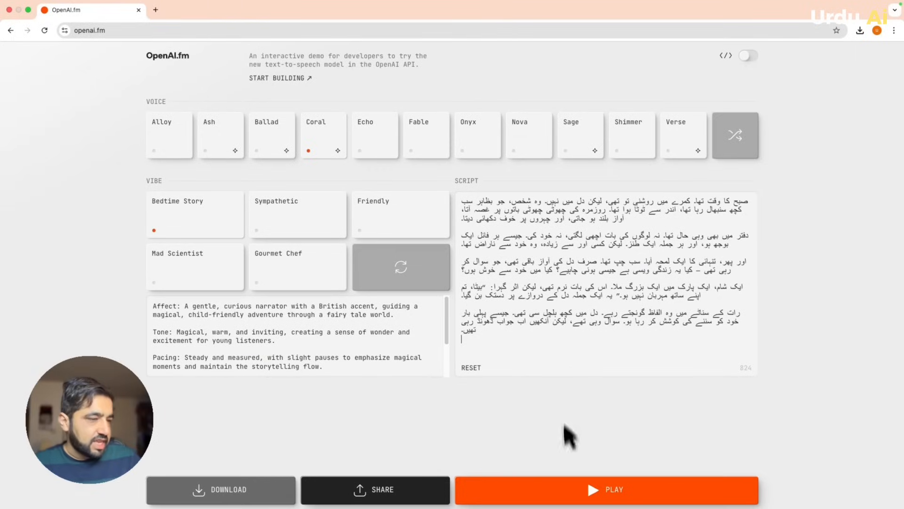
# - Select the remaining narration in ChatGPT, from "پھر دھیرے دھیرے" through the closing line, and return to OpenAI.fm in Chrome
pyautogui.moveTo(553, 487)
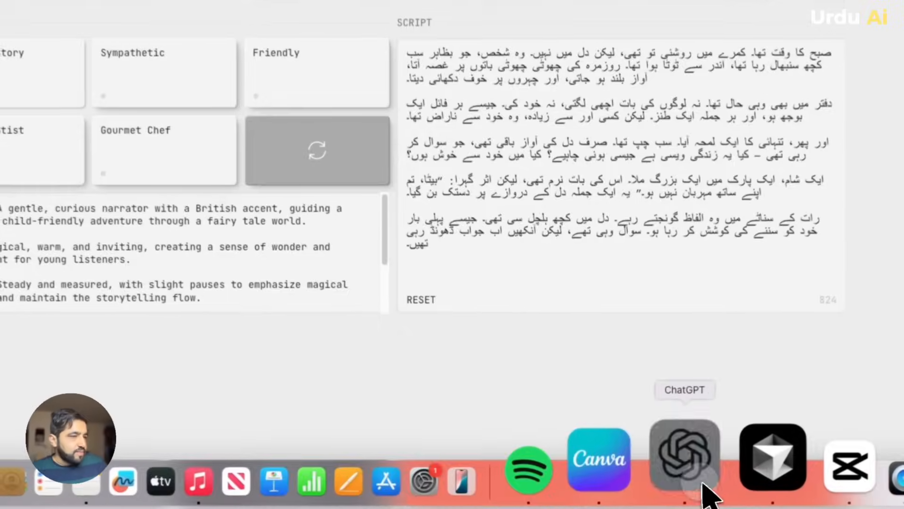
pyautogui.click(702, 484)
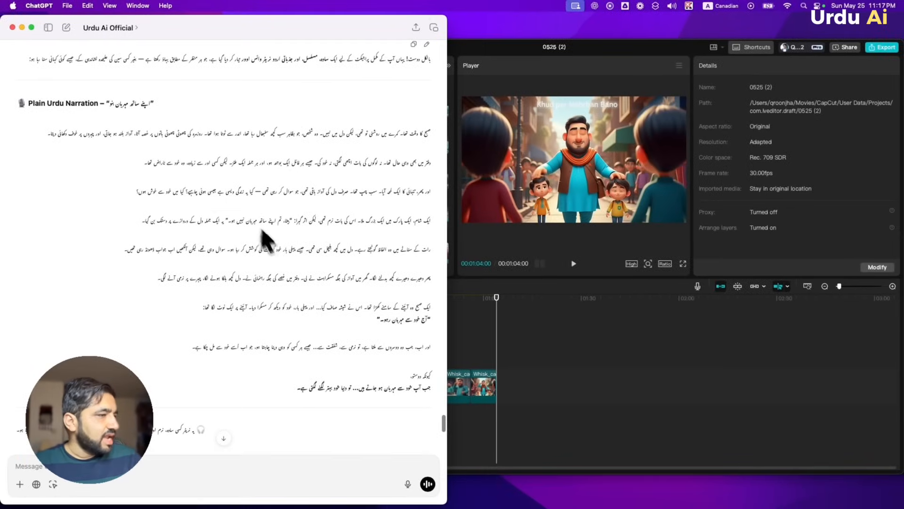
pyautogui.scroll(-1, 283, 259)
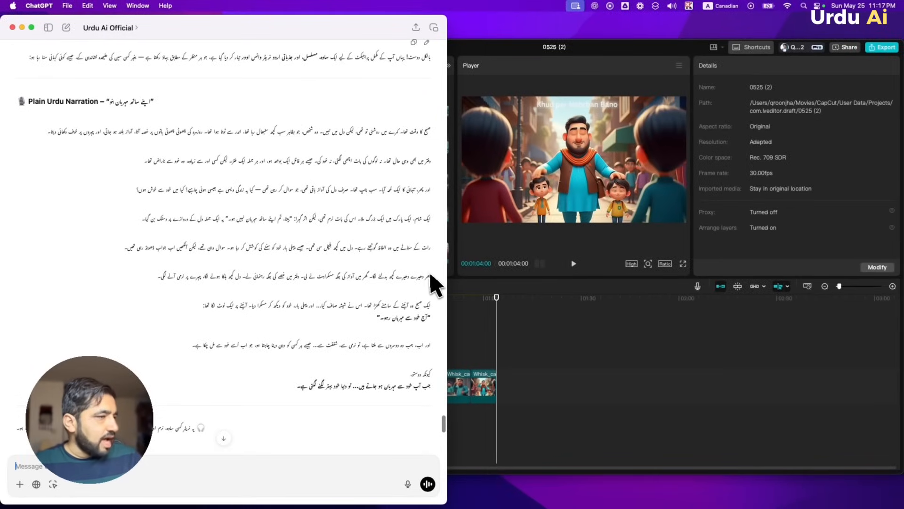
pyautogui.moveTo(432, 277); pyautogui.dragTo(369, 405)
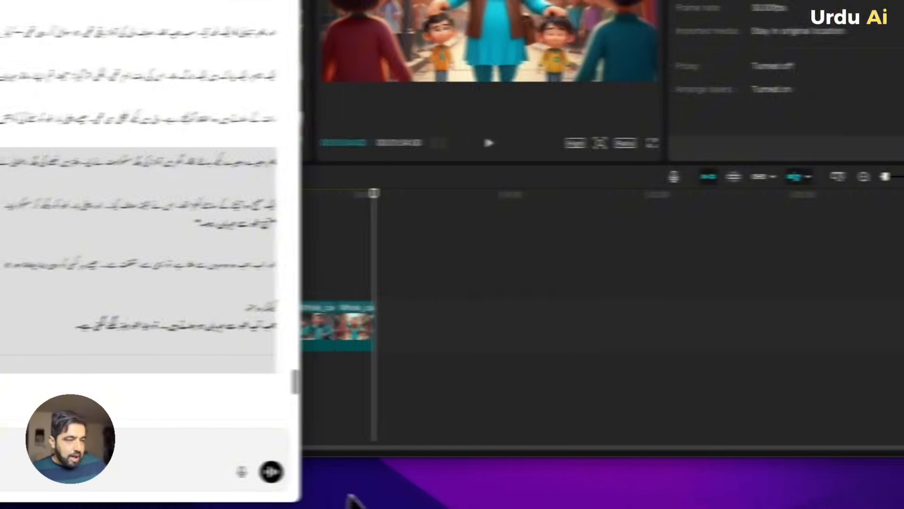
pyautogui.moveTo(708, 506)
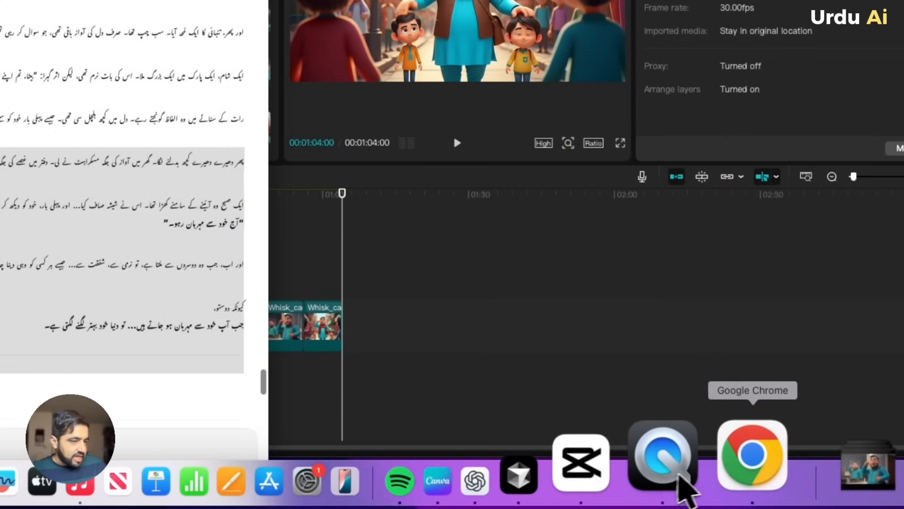
pyautogui.click(725, 471)
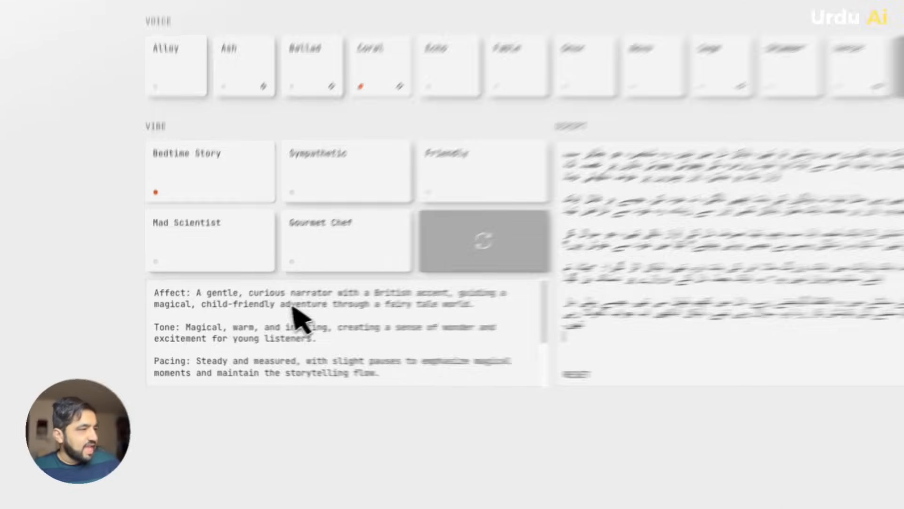
# - Read through the Bedtime Story vibe instructions and select them from Affect through Pronunciation
pyautogui.click(198, 314)
pyautogui.scroll(-3, 168, 309)
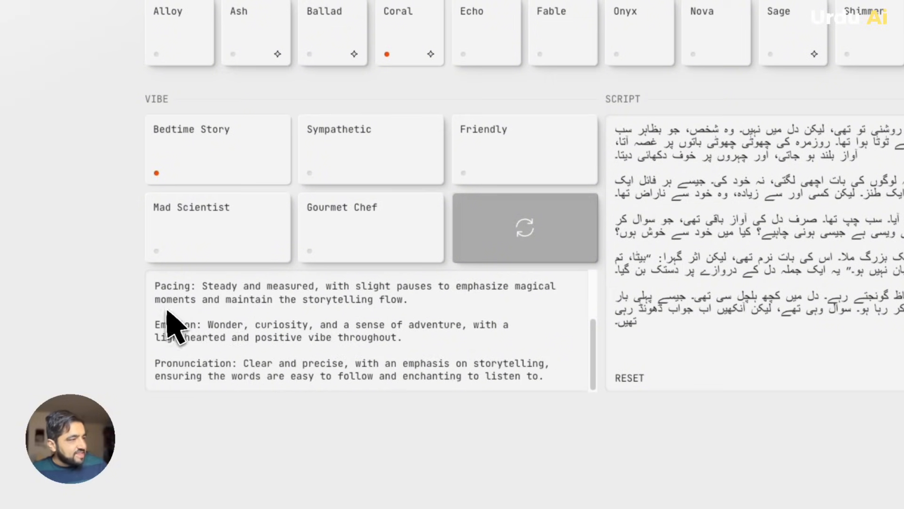
pyautogui.scroll(2, 231, 351)
pyautogui.scroll(2, 214, 336)
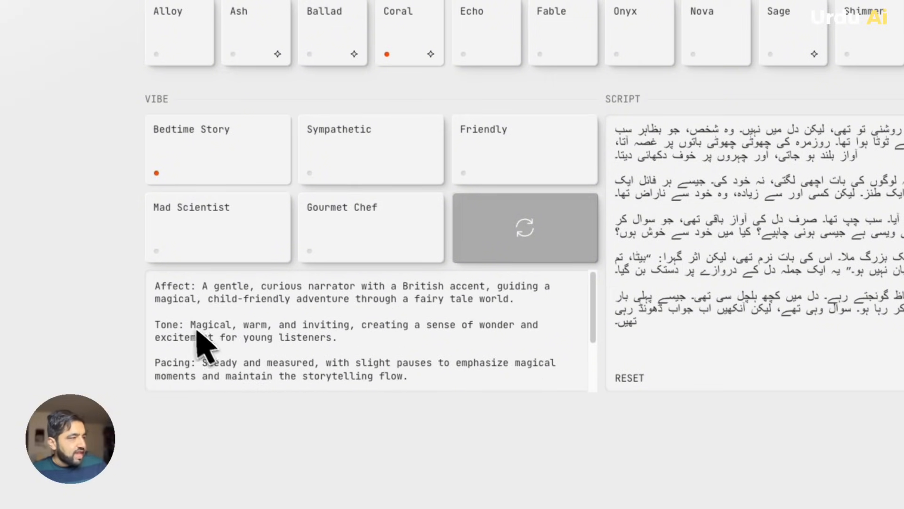
pyautogui.moveTo(160, 297); pyautogui.dragTo(433, 424)
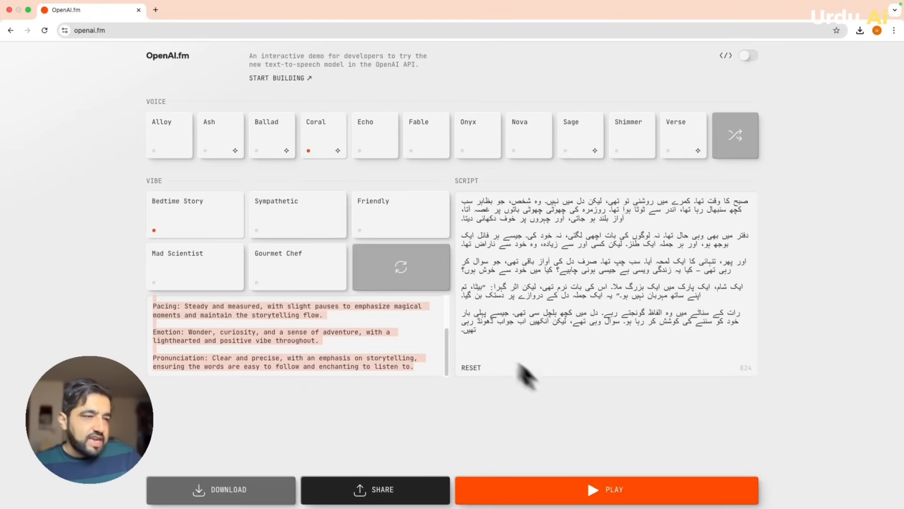
# - Switch to ChatGPT and ask how to narrate the story, sending a prompt that includes "es ko kis traha narrate kya jaye :"
pyautogui.moveTo(688, 506)
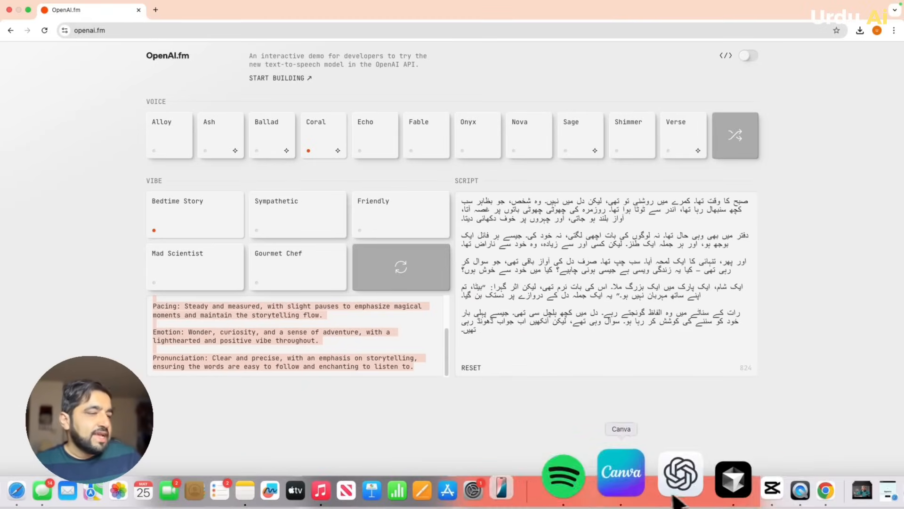
pyautogui.click(656, 476)
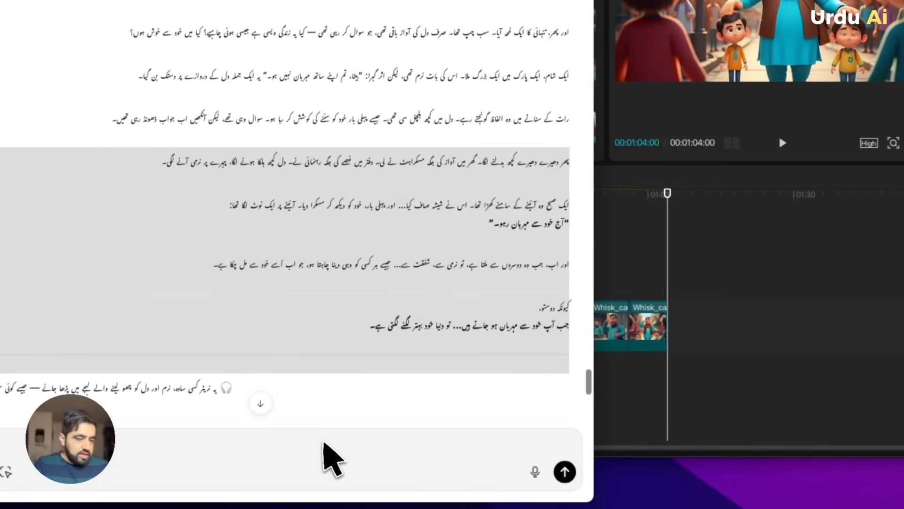
pyautogui.click(323, 444)
pyautogui.write('Mujhay na es ko kis traha narrate kya jaye :')
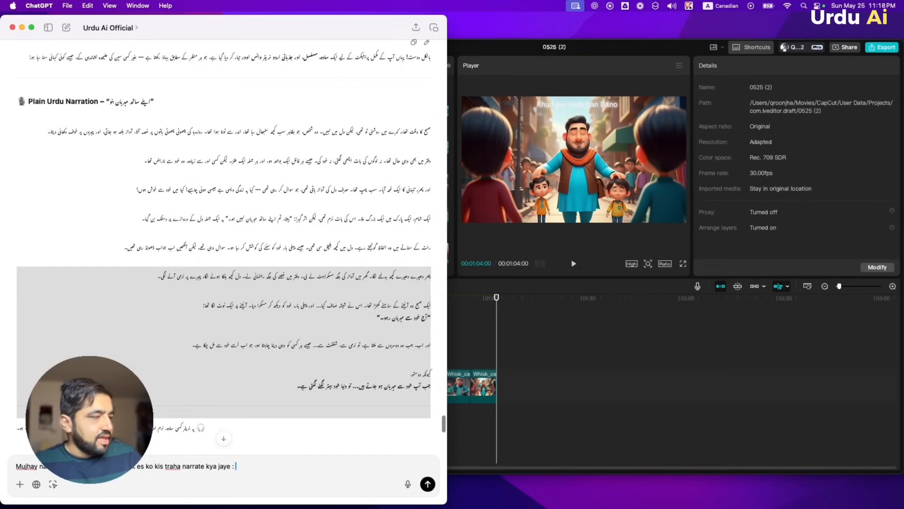
pyautogui.press('Return')
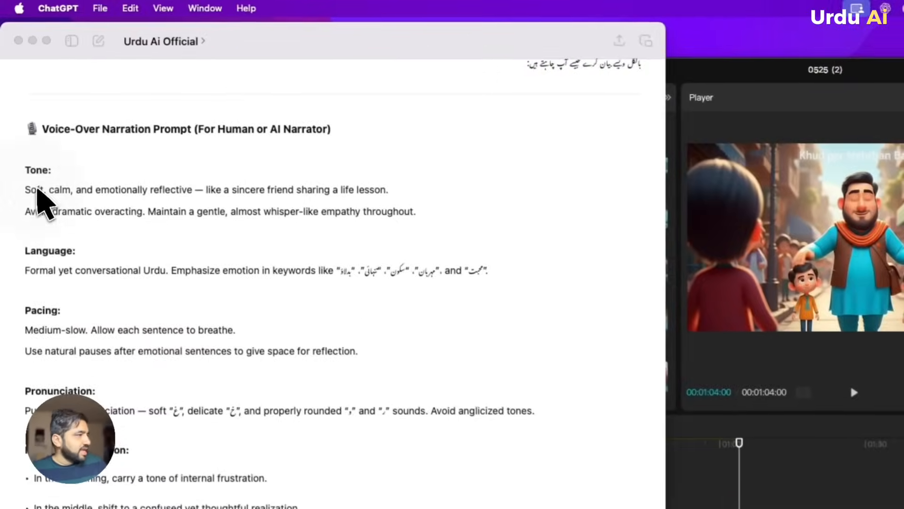
# - Copy the voice-over narration prompt in ChatGPT from Tone through the Ideal Reference Style text, and return to OpenAI.fm in Chrome
pyautogui.click(31, 180)
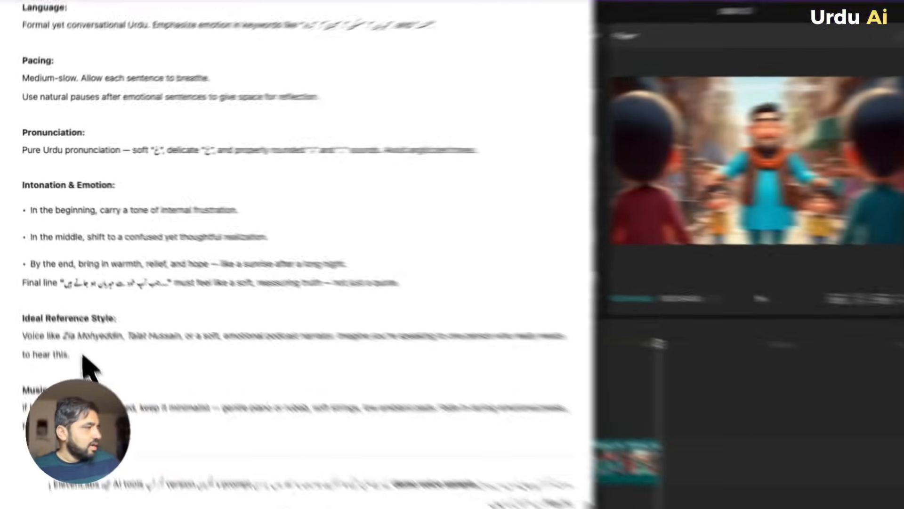
pyautogui.moveTo(21, 323); pyautogui.dragTo(31, 294)
pyautogui.moveTo(40, 367); pyautogui.dragTo(29, 377)
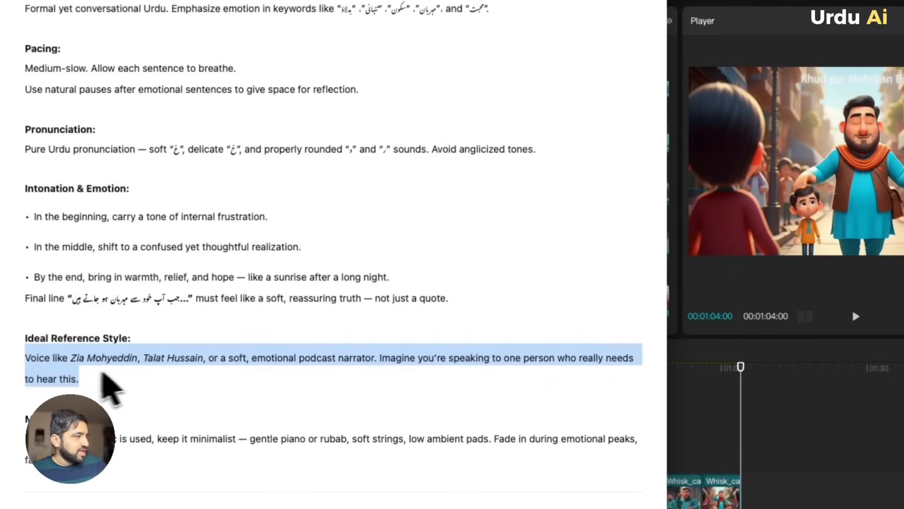
pyautogui.click(89, 386)
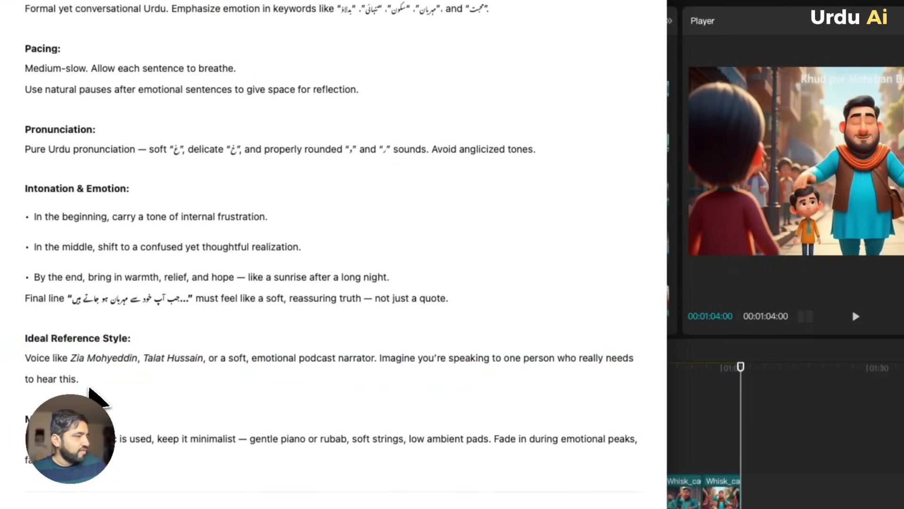
pyautogui.moveTo(88, 387); pyautogui.dragTo(29, 79)
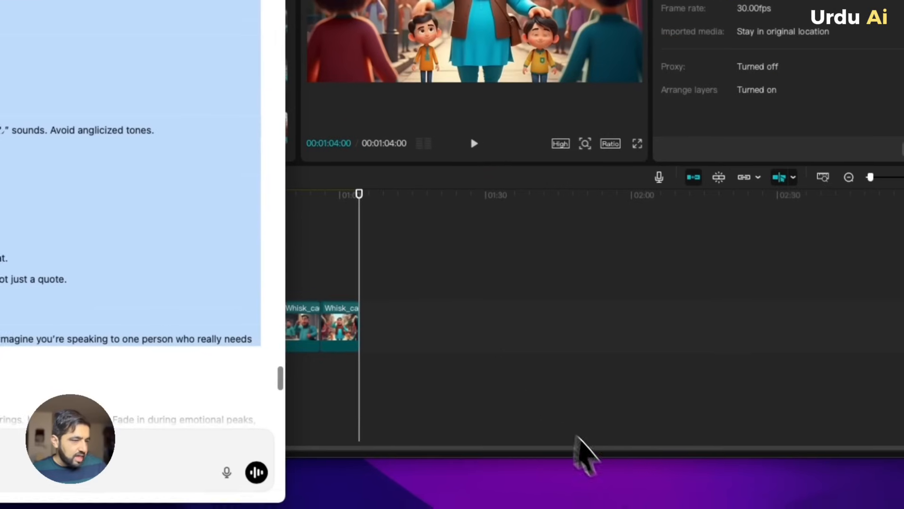
pyautogui.click(735, 487)
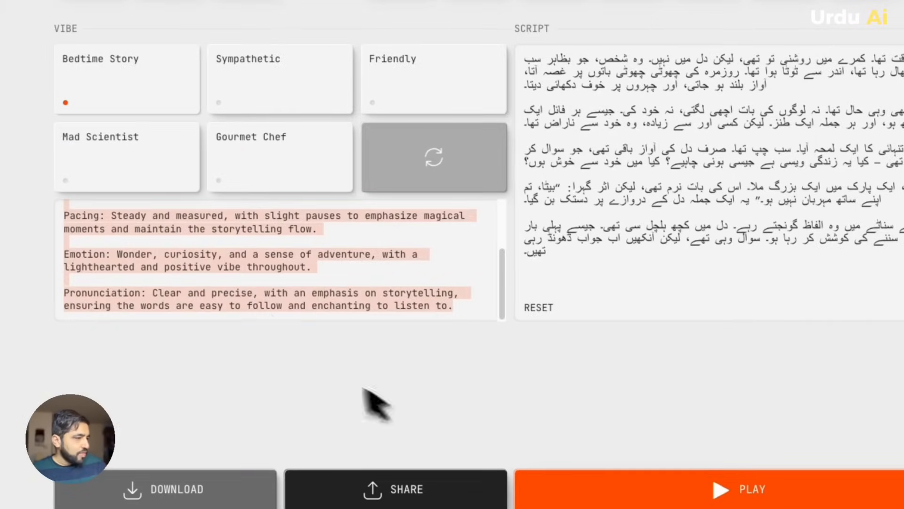
# - Replace the Bedtime Story vibe instructions with the copied ChatGPT narration prompt
pyautogui.click(199, 249)
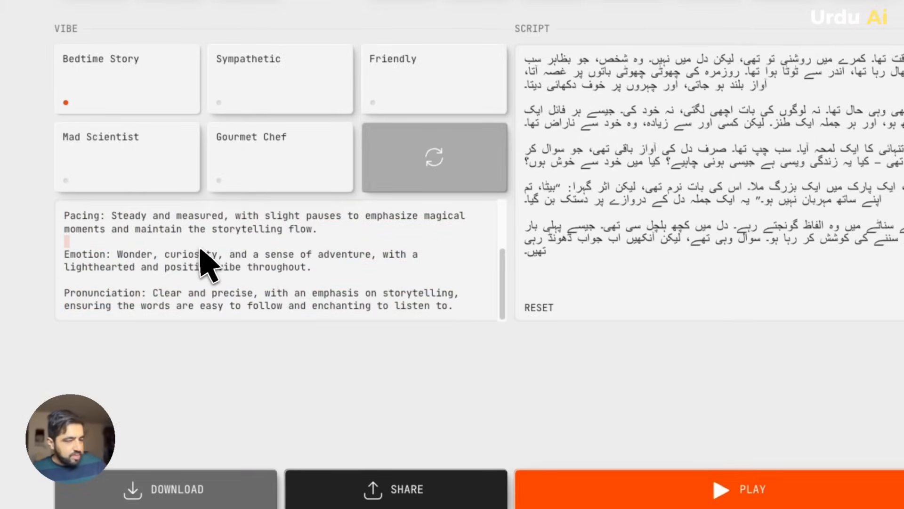
pyautogui.press('super+a')
pyautogui.press('BackSpace')
pyautogui.press('super+v')
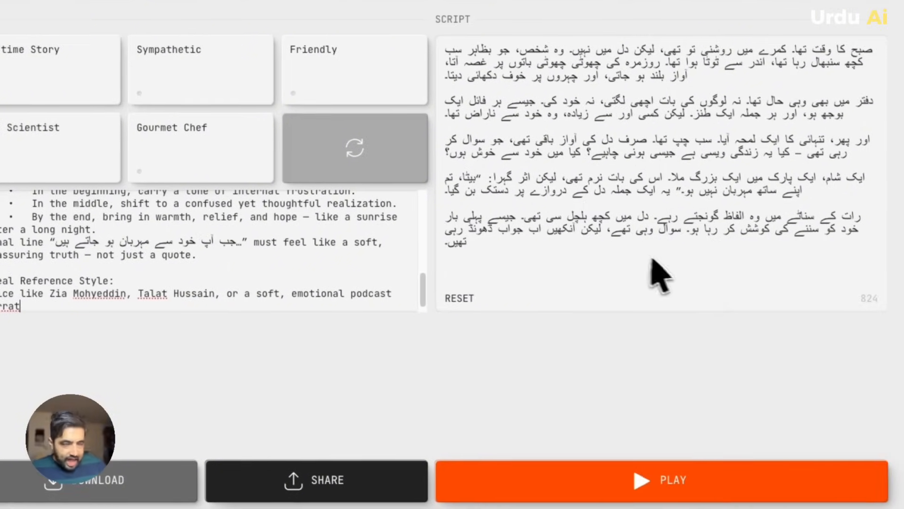
# - Preview the script with the new instructions, stop it, and play it again with the Nova voice
pyautogui.click(593, 241)
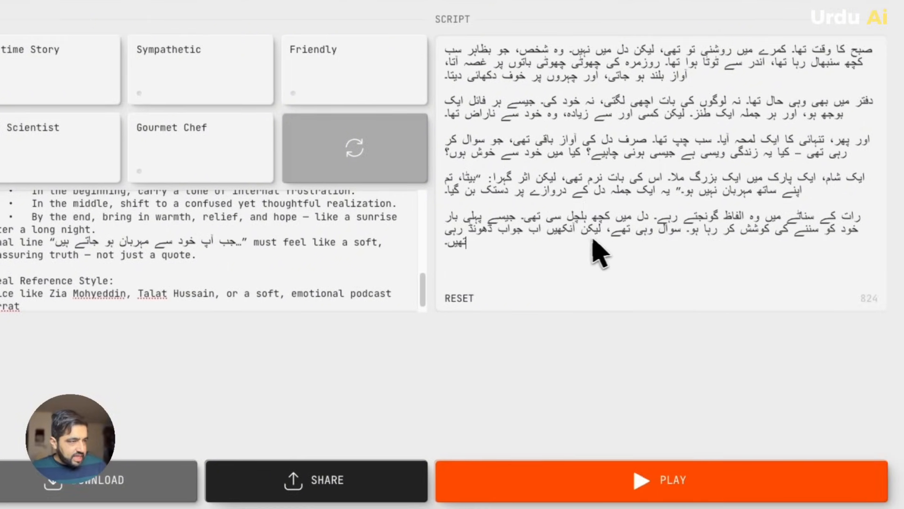
pyautogui.click(663, 481)
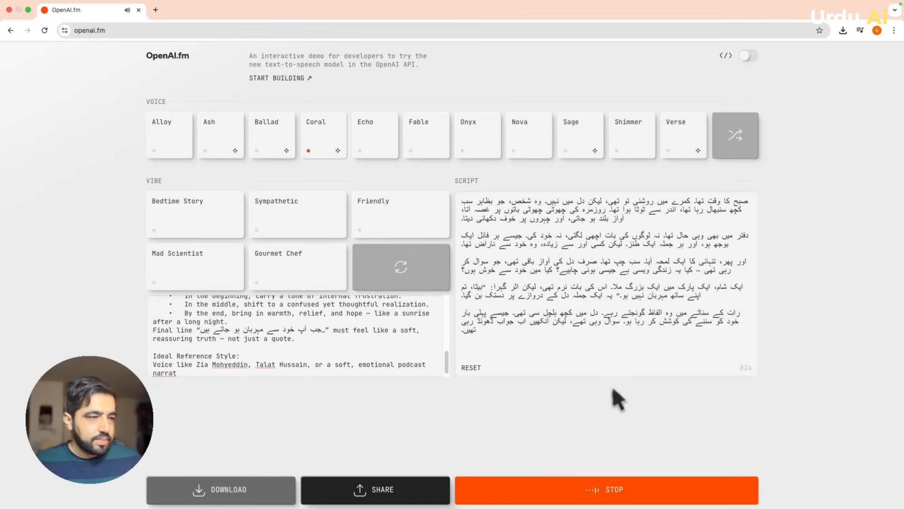
pyautogui.click(608, 492)
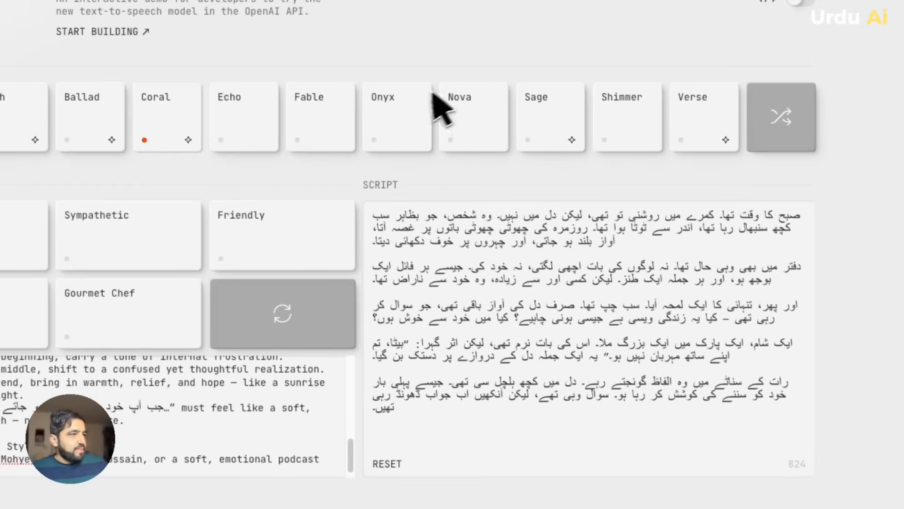
pyautogui.click(476, 99)
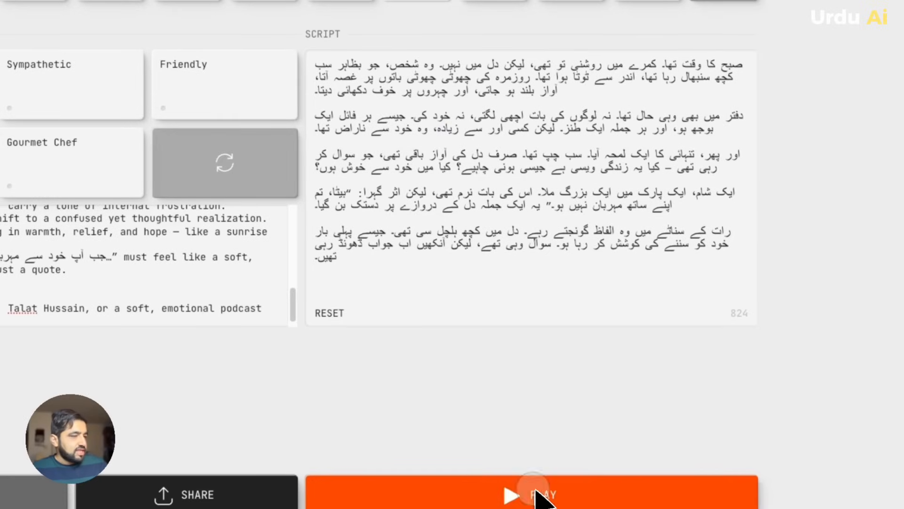
pyautogui.click(542, 492)
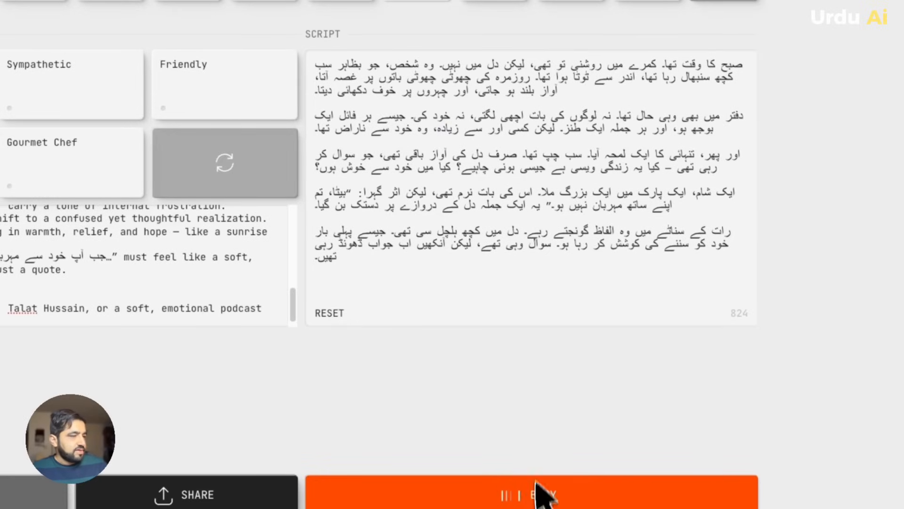
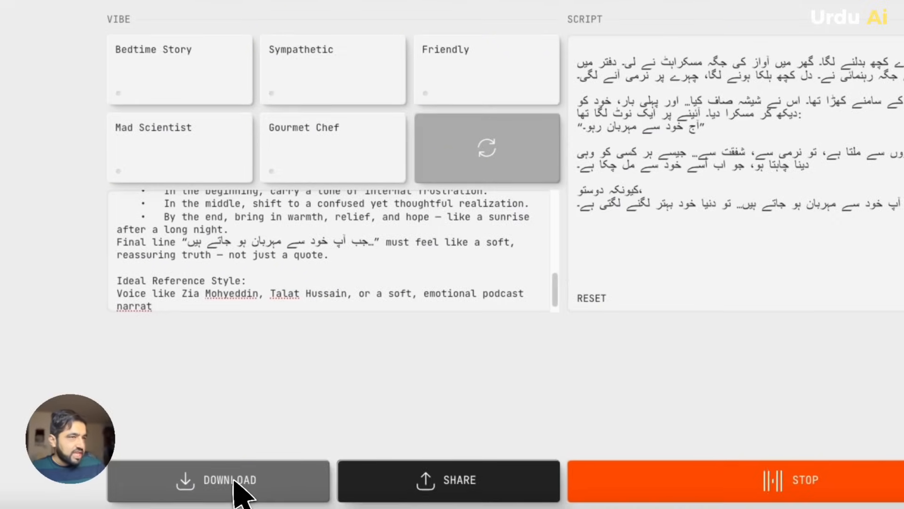
# - Download the narration, switch to CapCut and add openai-fm-alloy-audio (2).wav beneath the video clips at the start of the timeline
pyautogui.click(234, 483)
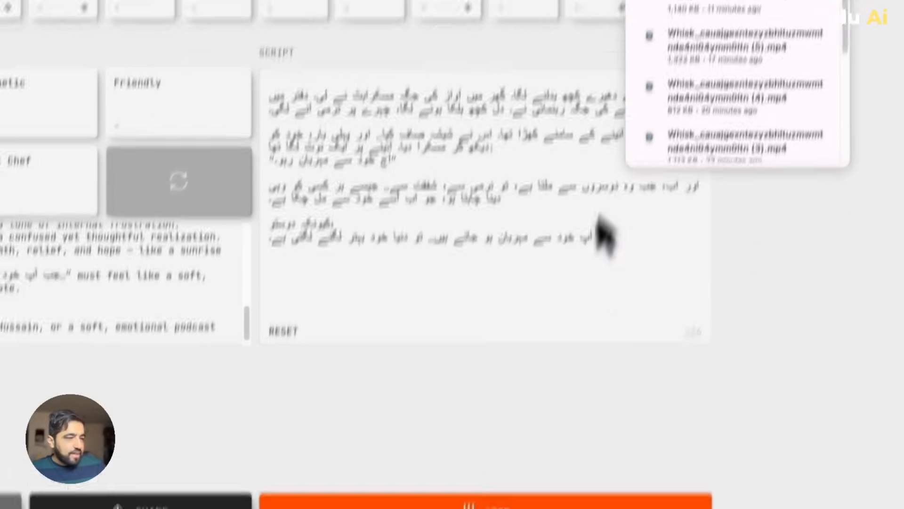
pyautogui.click(536, 472)
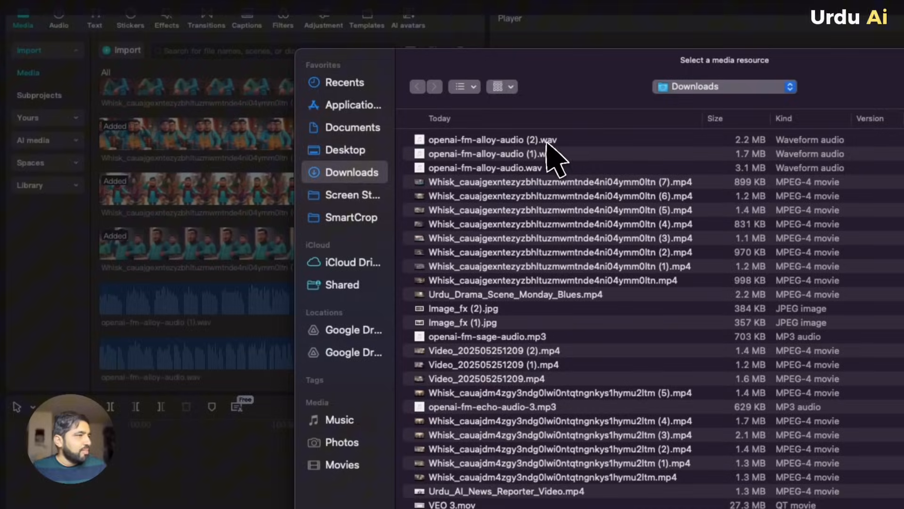
pyautogui.doubleClick(549, 142)
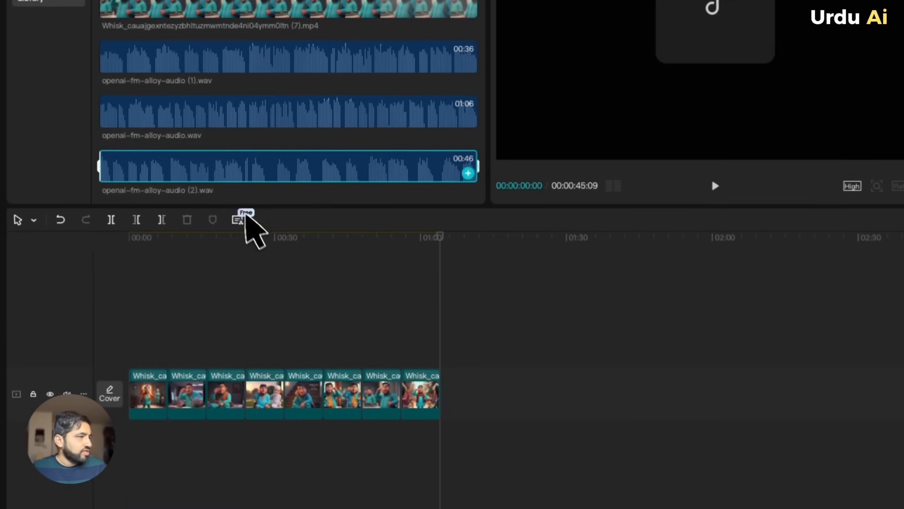
pyautogui.moveTo(235, 160); pyautogui.dragTo(125, 447)
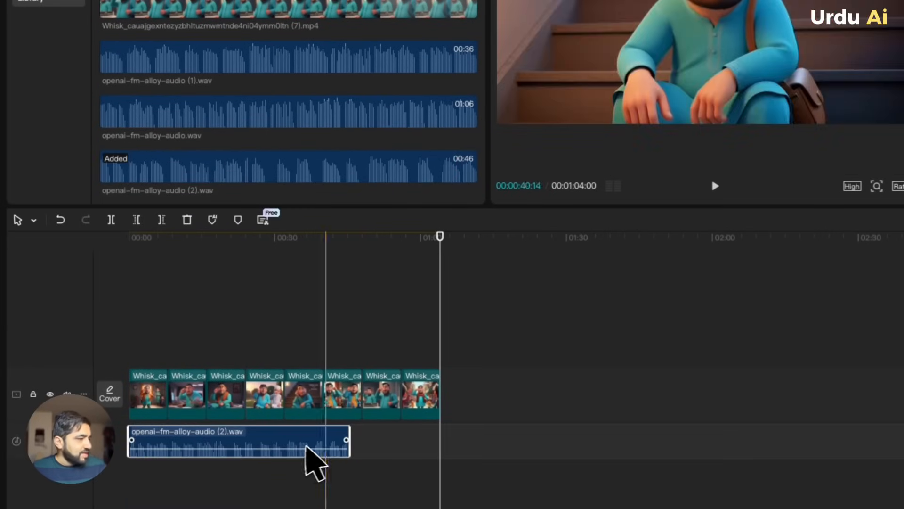
# - Play the timeline from the start through the office scene to check the narration against the clips
pyautogui.moveTo(338, 319); pyautogui.dragTo(371, 321)
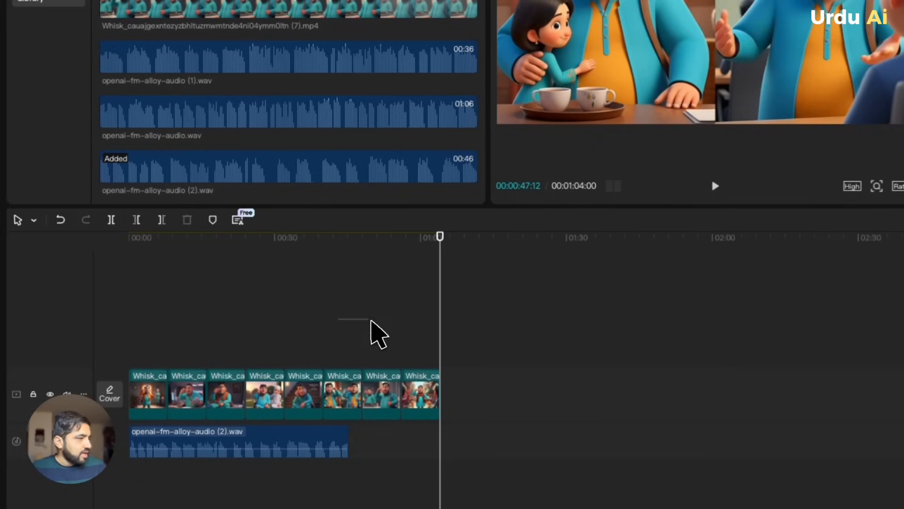
pyautogui.click(344, 322)
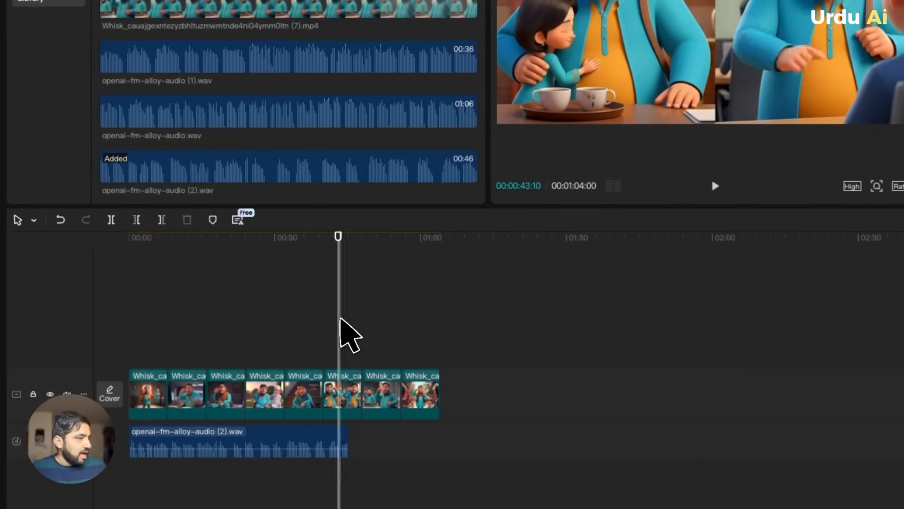
pyautogui.click(354, 237)
pyautogui.moveTo(354, 238); pyautogui.dragTo(114, 252)
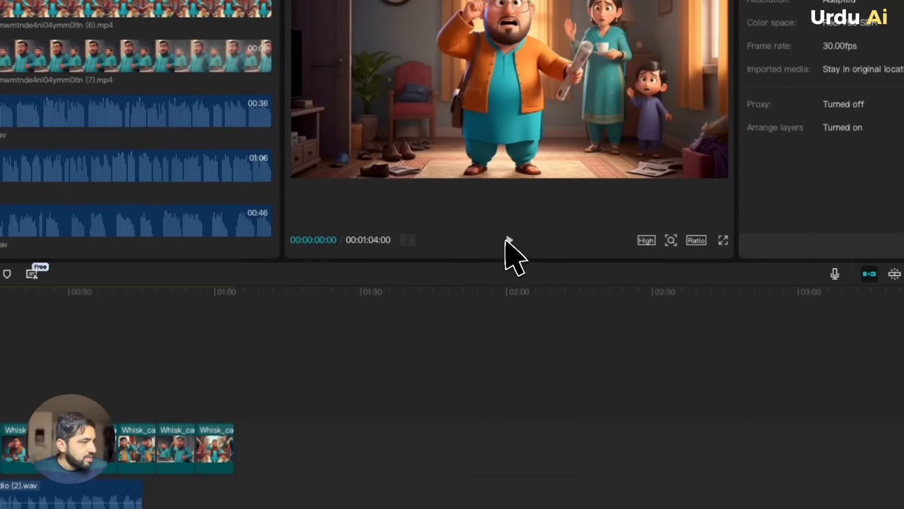
pyautogui.click(508, 241)
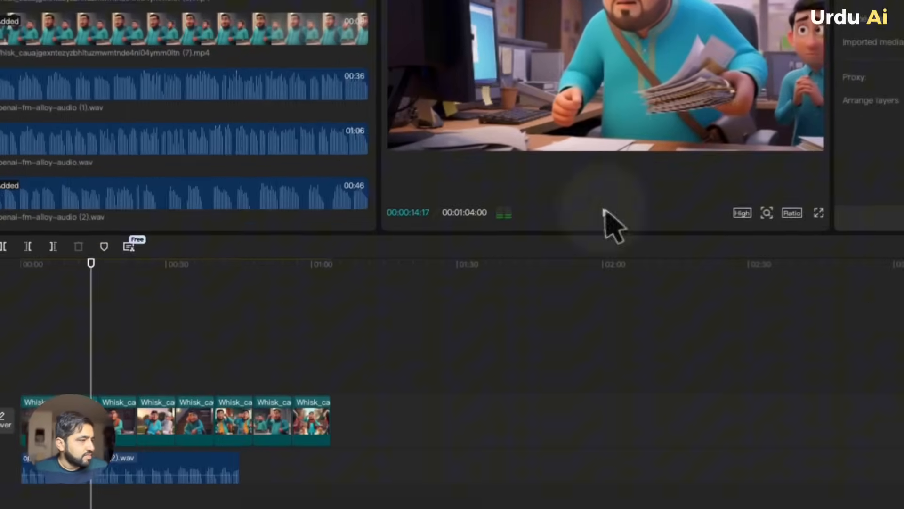
pyautogui.click(605, 212)
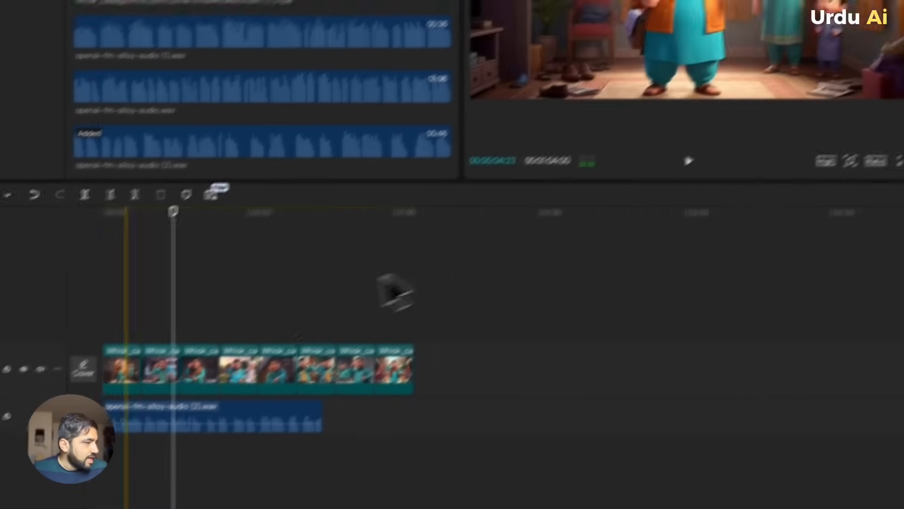
# - Trim the end of the second clip, the office scene, at the playhead and play across the cut into the third clip
pyautogui.click(197, 349)
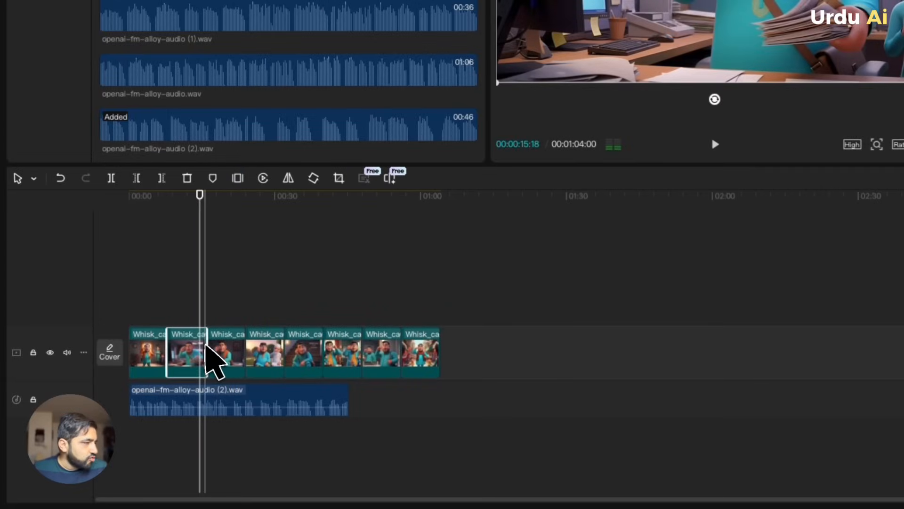
pyautogui.press('w')
pyautogui.click(197, 317)
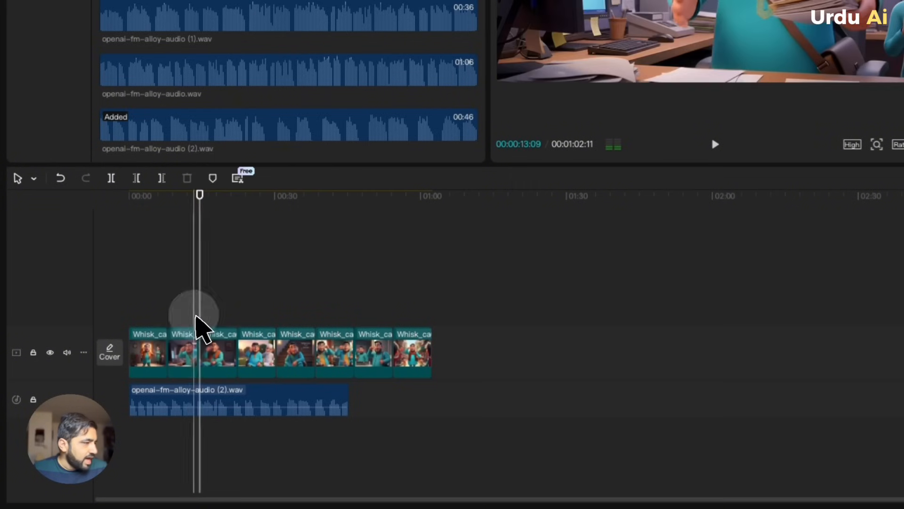
pyautogui.press('space')
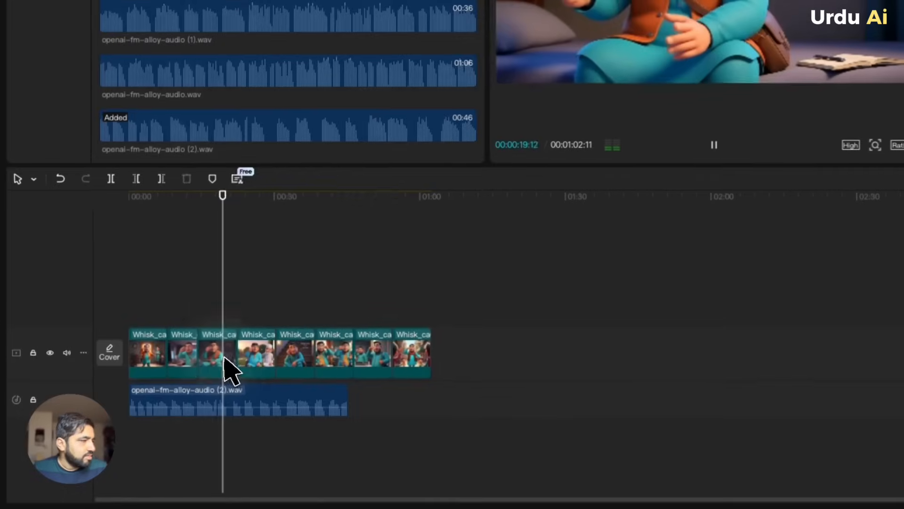
pyautogui.click(153, 403)
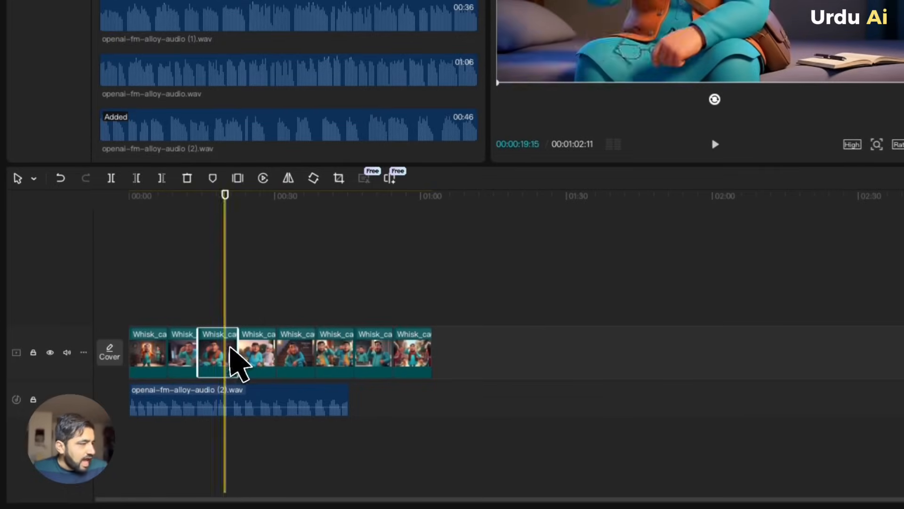
# - Move the third clip two places later in the sequence and play the timeline to check the new order with the narration
pyautogui.moveTo(222, 363); pyautogui.dragTo(292, 365)
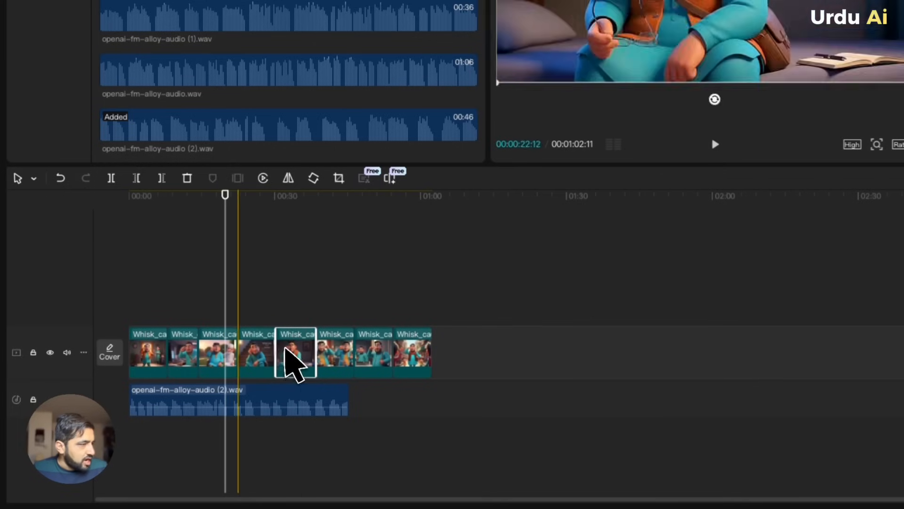
pyautogui.click(189, 326)
pyautogui.press('space')
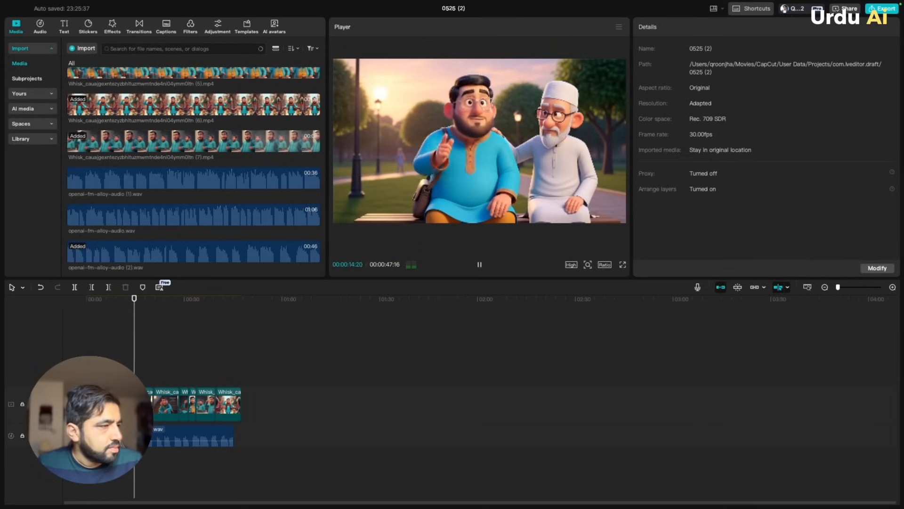
pyautogui.press('space')
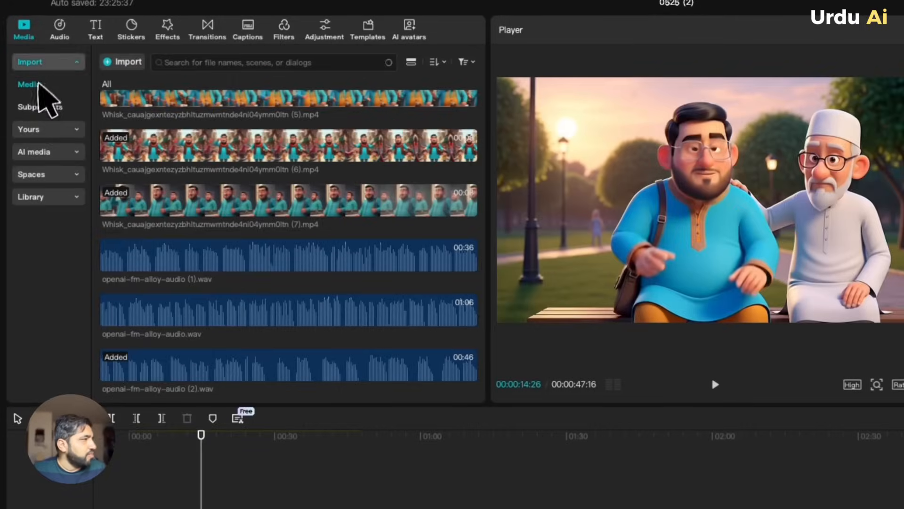
# - Search the music library for "sufi story" and add "Sad story of drama news documentary(1466742)" beneath the narration track
pyautogui.click(60, 32)
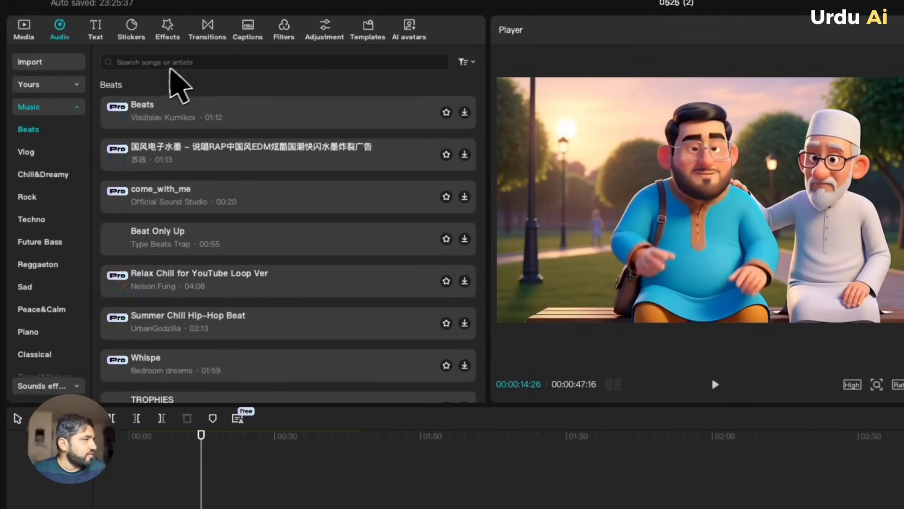
pyautogui.click(181, 62)
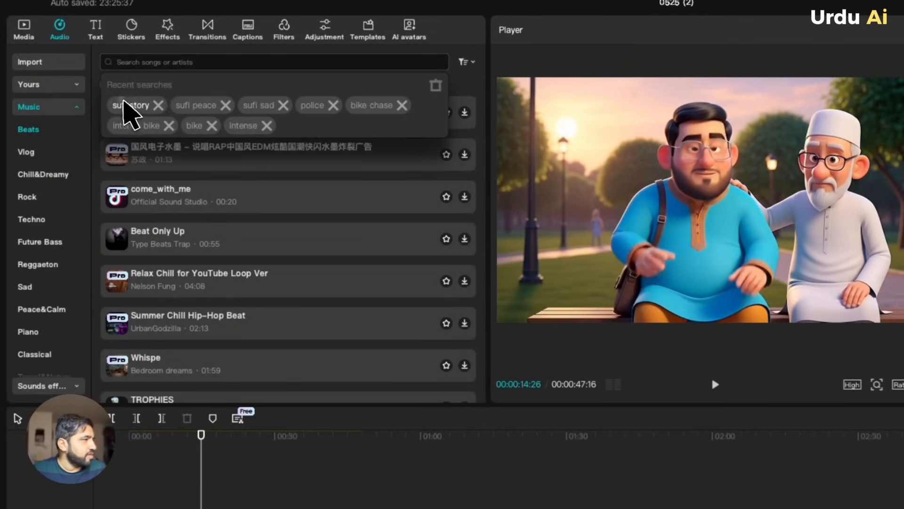
pyautogui.click(124, 103)
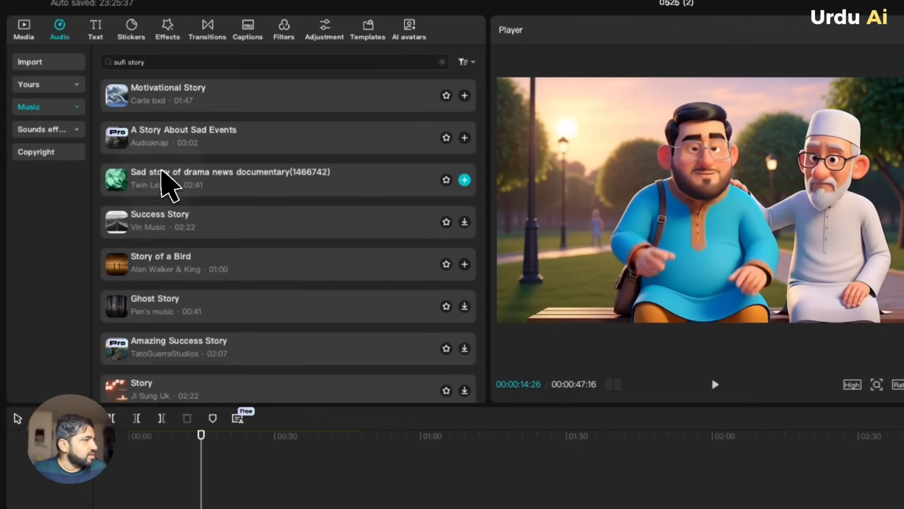
pyautogui.click(163, 172)
pyautogui.moveTo(157, 201); pyautogui.dragTo(196, 485)
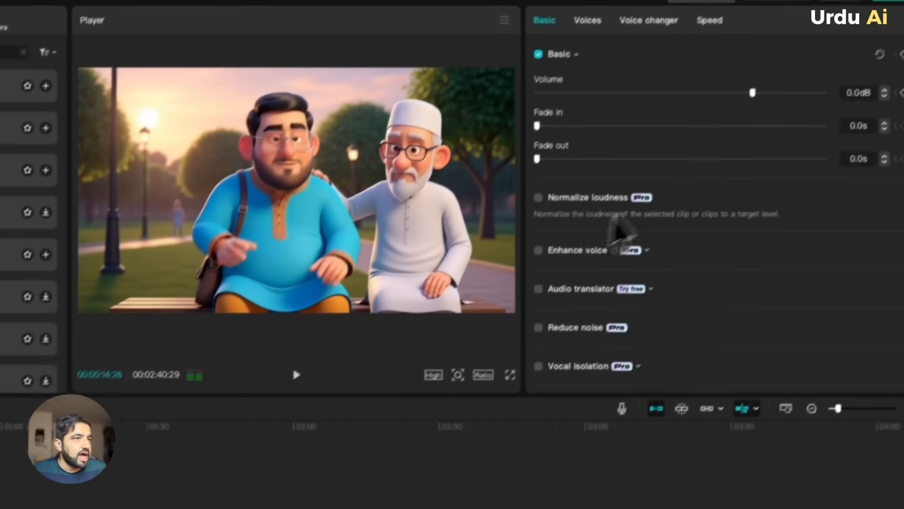
# - Lower the volume of the background music clip beneath the narration
pyautogui.moveTo(749, 102); pyautogui.dragTo(647, 112)
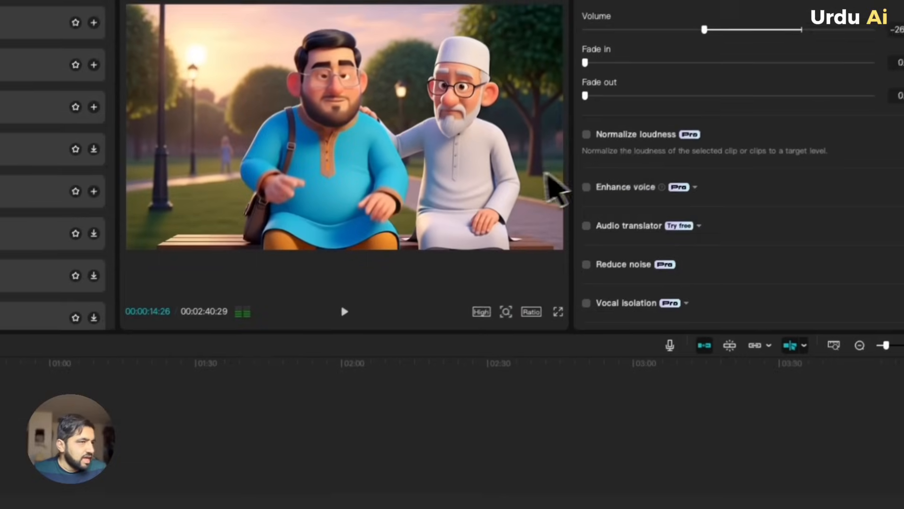
pyautogui.moveTo(588, 59); pyautogui.dragTo(624, 58)
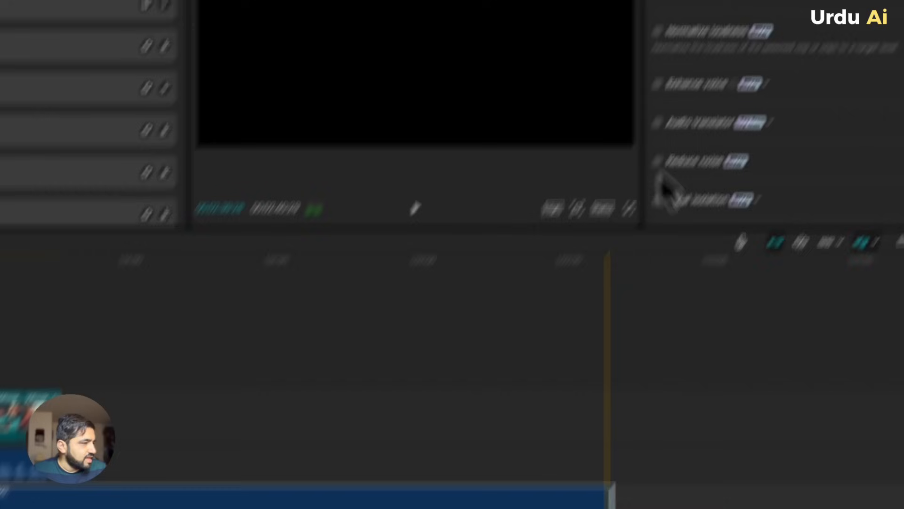
# - Shorten the background music clip to end with the video, and play the opening from the start to check the audio mix
pyautogui.click(650, 393)
pyautogui.moveTo(655, 436); pyautogui.dragTo(102, 430)
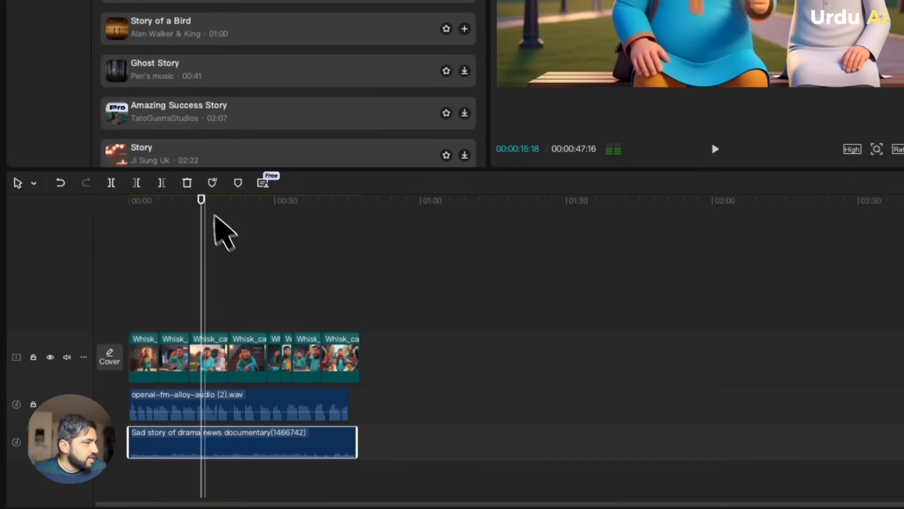
pyautogui.press('Home')
pyautogui.press('space')
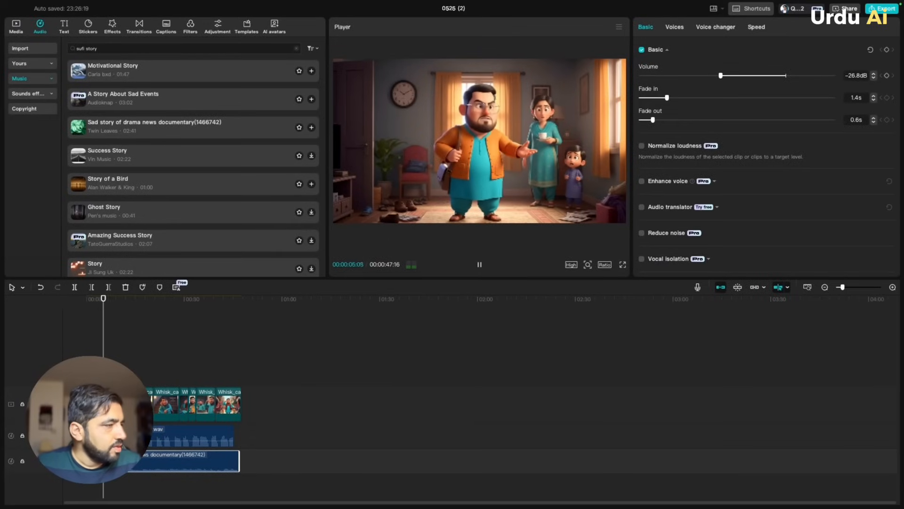
pyautogui.press('space')
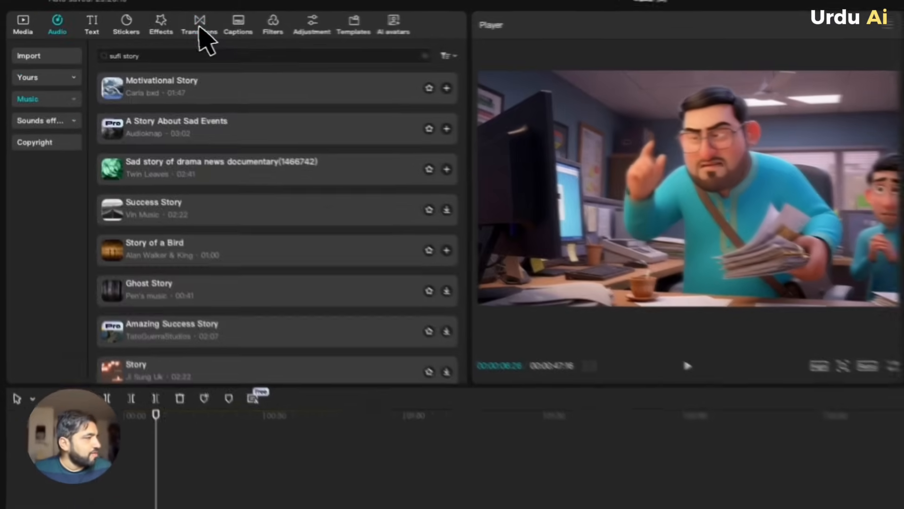
# - Add the Mix transition at the first cut, apply it to all cuts between the clips, and play across the first cut
pyautogui.click(139, 26)
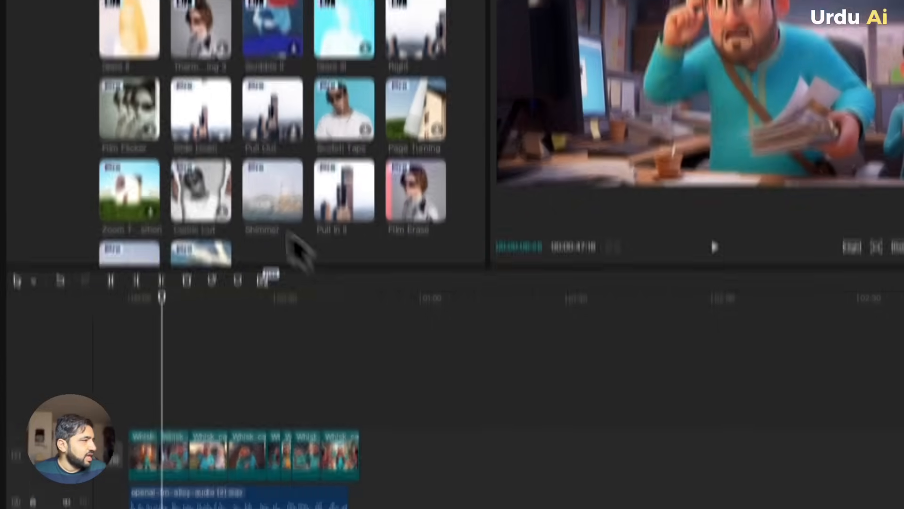
pyautogui.scroll(-1, 178, 384)
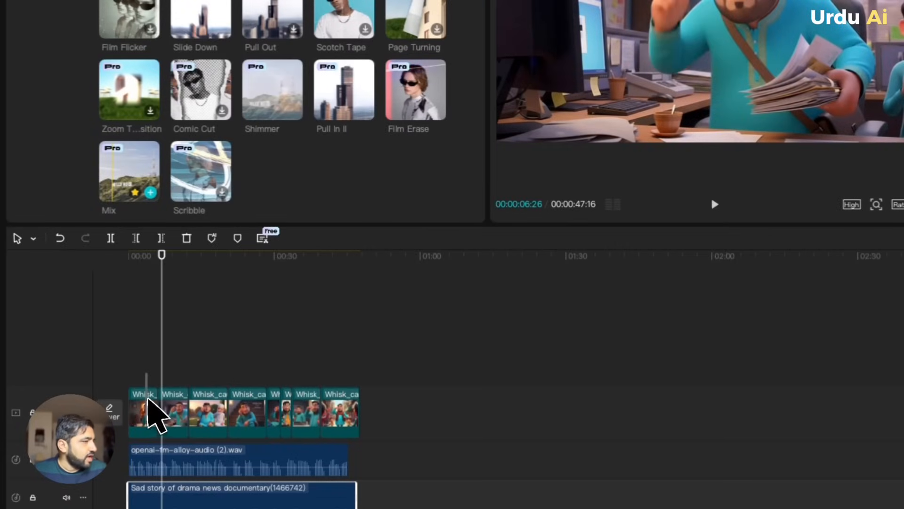
pyautogui.moveTo(157, 414); pyautogui.dragTo(159, 420)
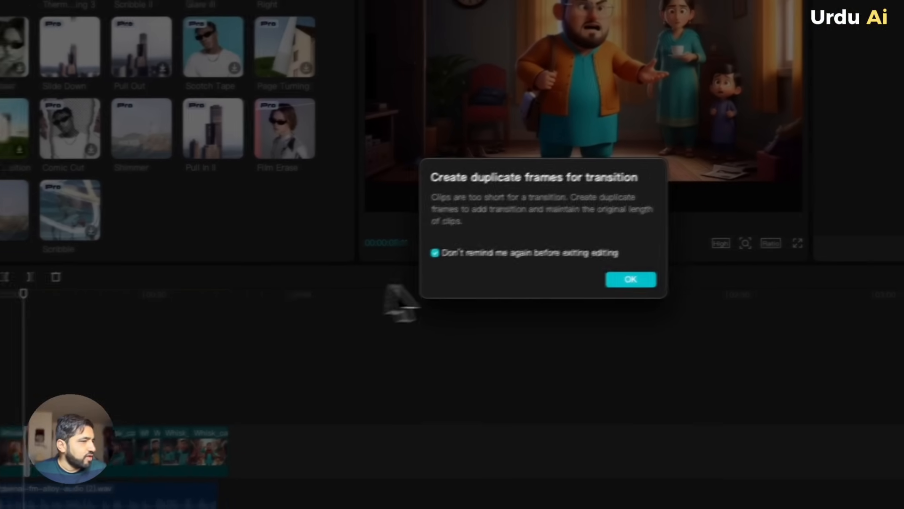
pyautogui.click(772, 247)
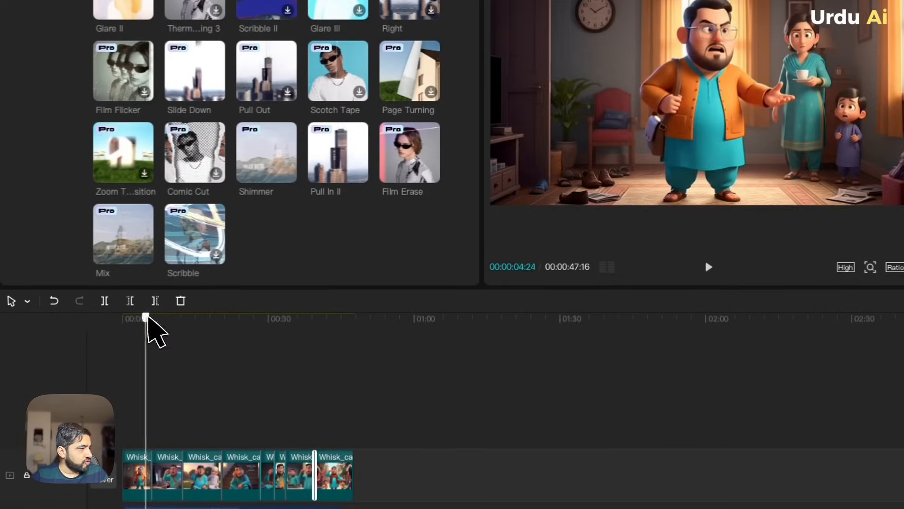
pyautogui.moveTo(146, 317); pyautogui.dragTo(129, 336)
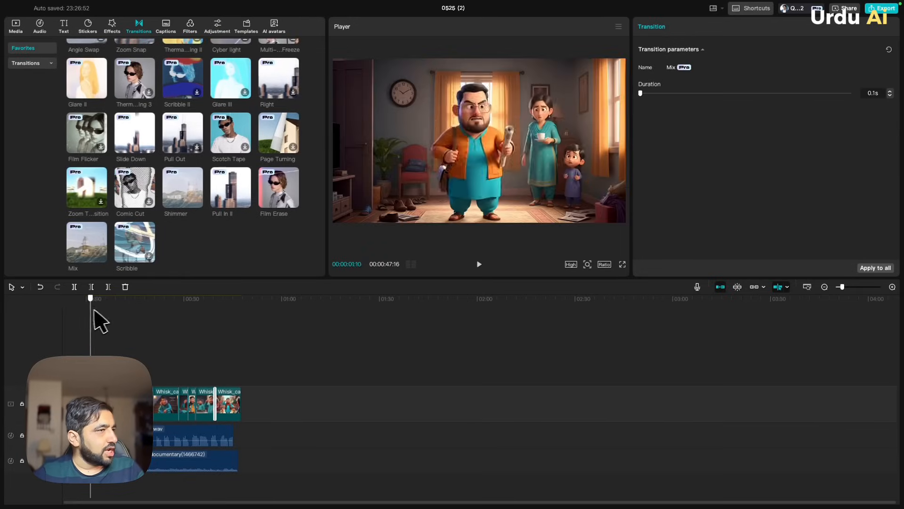
pyautogui.moveTo(93, 312)
pyautogui.mouseDown()
pyautogui.moveTo(216, 317)
pyautogui.moveTo(88, 313)
pyautogui.mouseUp()
pyautogui.press('space')
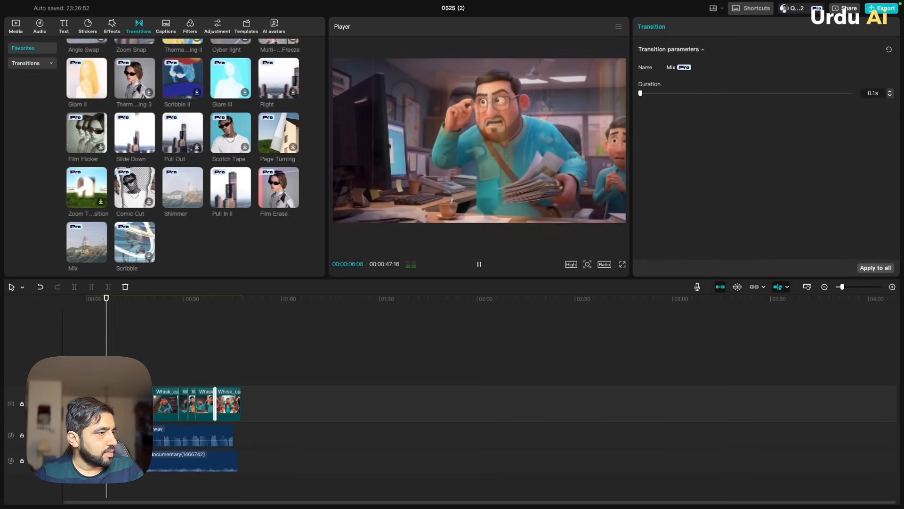
pyautogui.press('space')
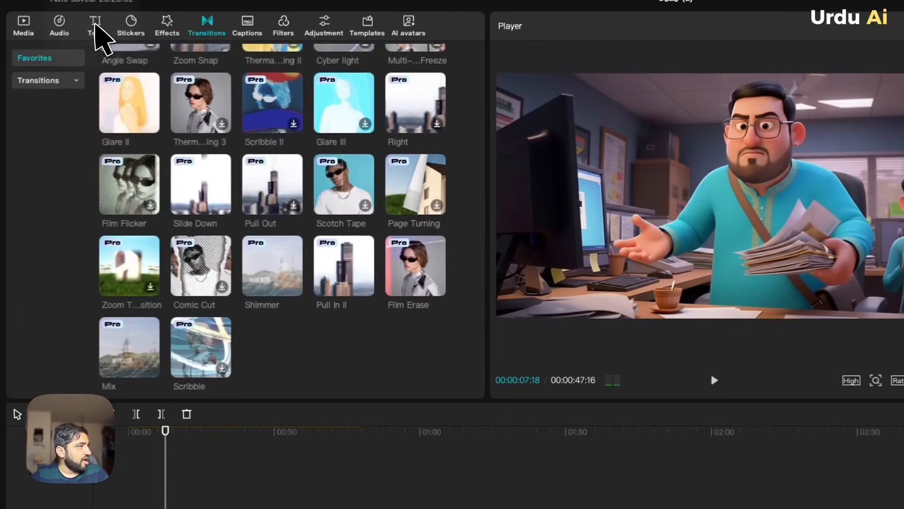
# - Add a text overlay reading "Urdu Ai" across the whole video and shrink it into the upper-right corner of the frame
pyautogui.click(64, 24)
pyautogui.moveTo(104, 99); pyautogui.dragTo(134, 508)
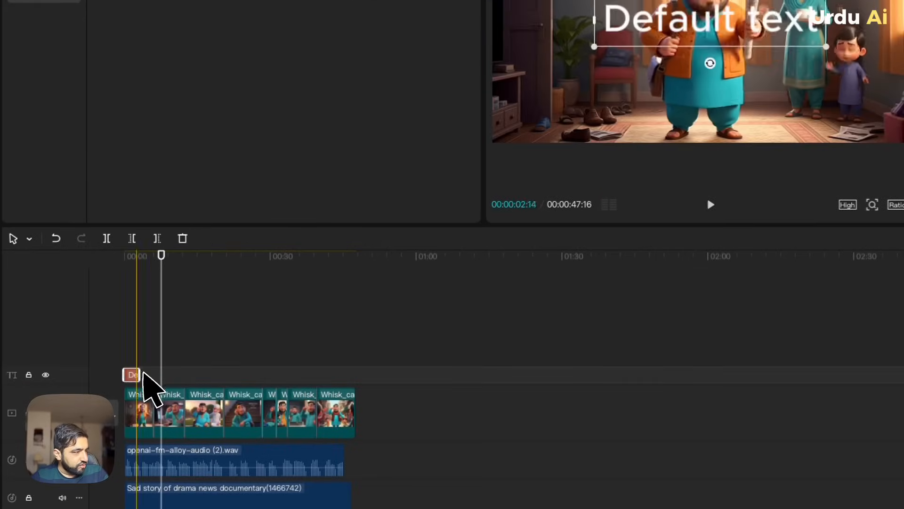
pyautogui.moveTo(140, 374); pyautogui.dragTo(356, 377)
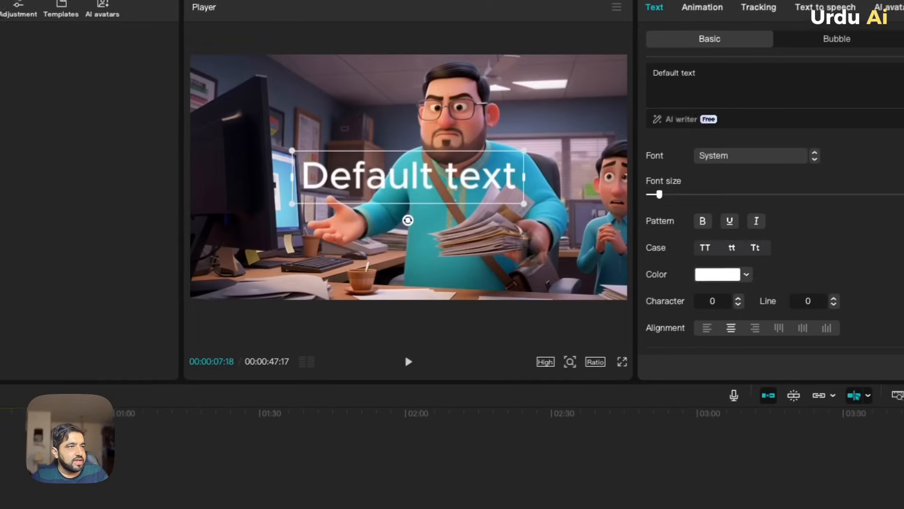
pyautogui.click(694, 78)
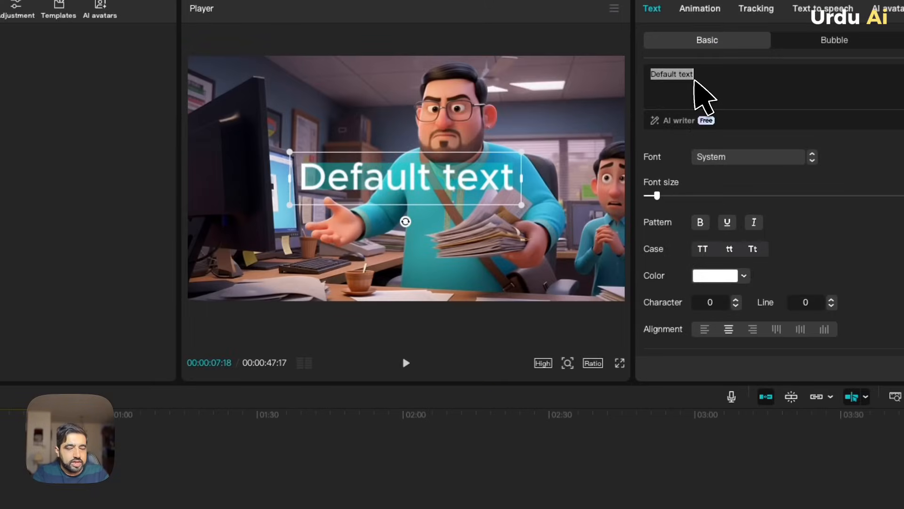
pyautogui.write('Urdu Ai')
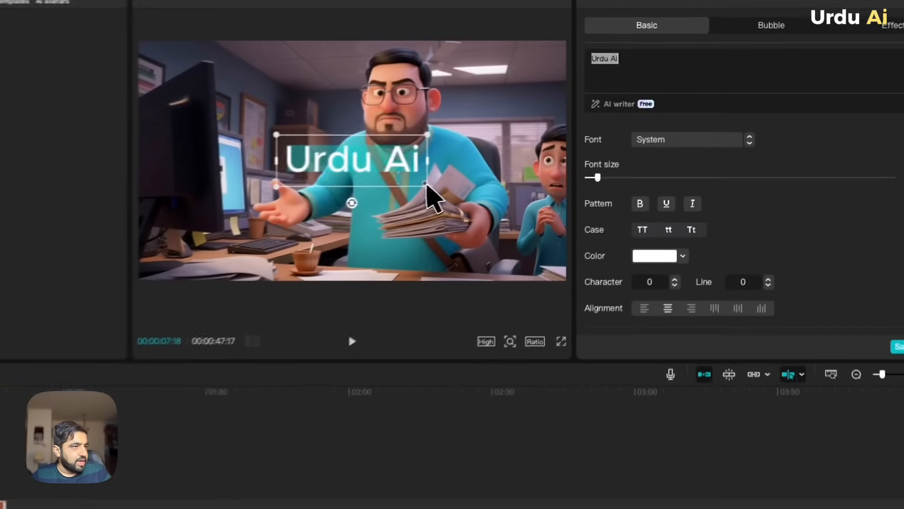
pyautogui.moveTo(531, 159); pyautogui.dragTo(485, 137)
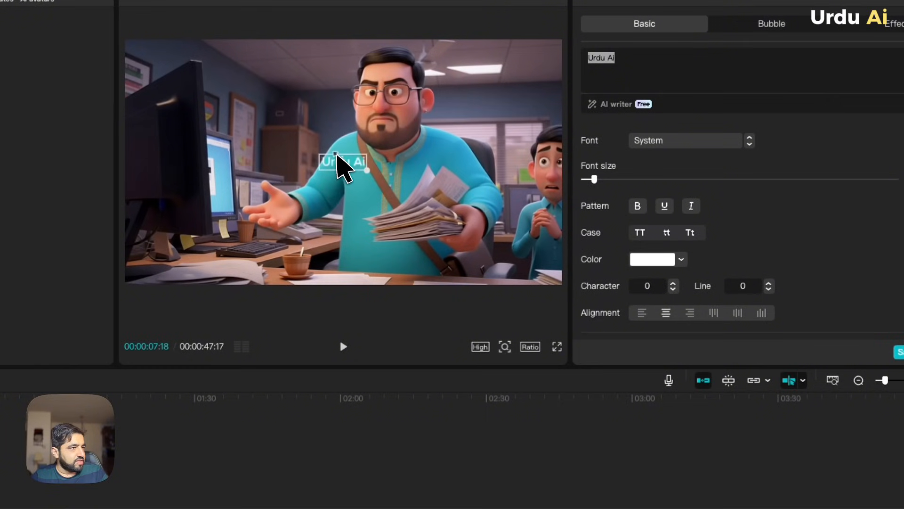
pyautogui.moveTo(337, 155); pyautogui.dragTo(523, 39)
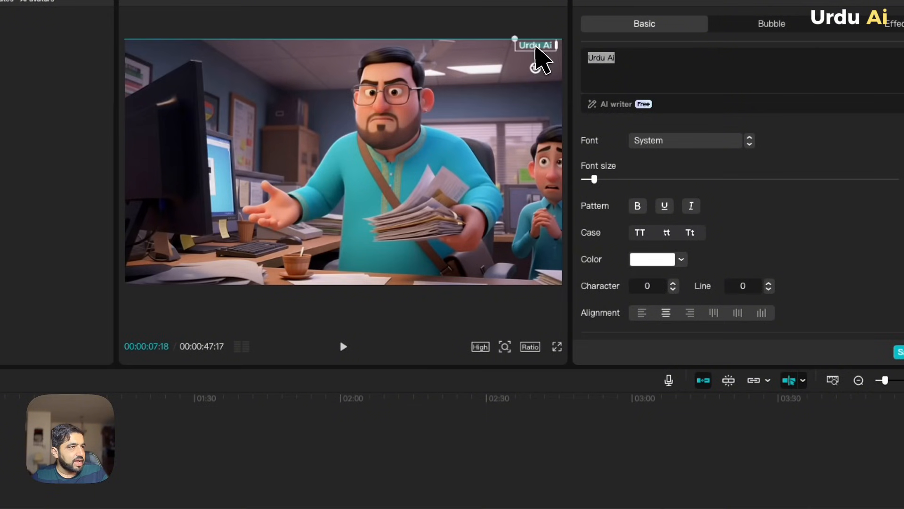
# - Set the "Urdu Ai" overlay's font to Montserrat-Bold and colour the word "Ai" yellow, F6C90F
pyautogui.click(686, 140)
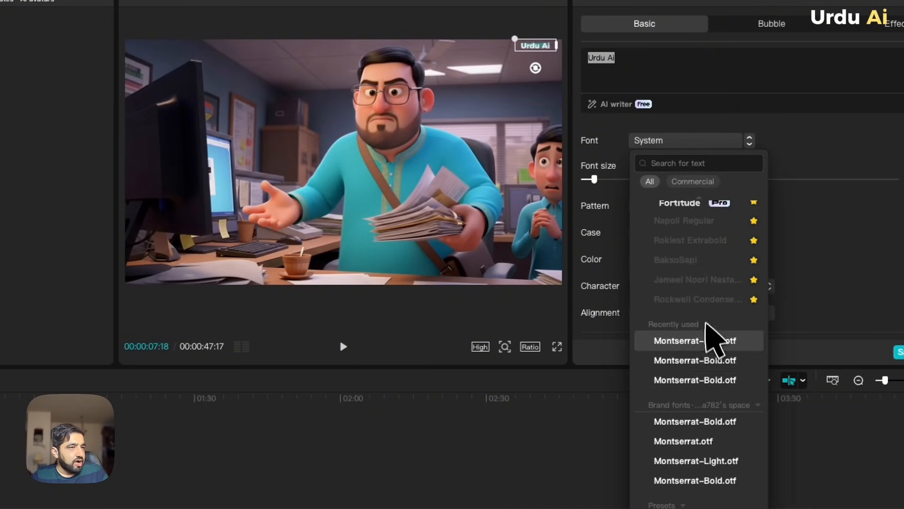
pyautogui.click(707, 340)
pyautogui.click(680, 81)
pyautogui.hotkey('ctrl', 'shift', 'Left')
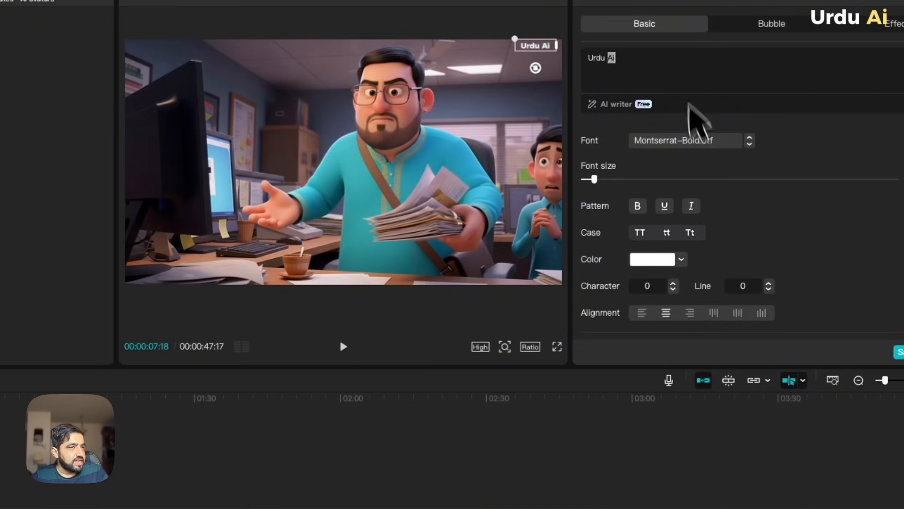
pyautogui.click(685, 259)
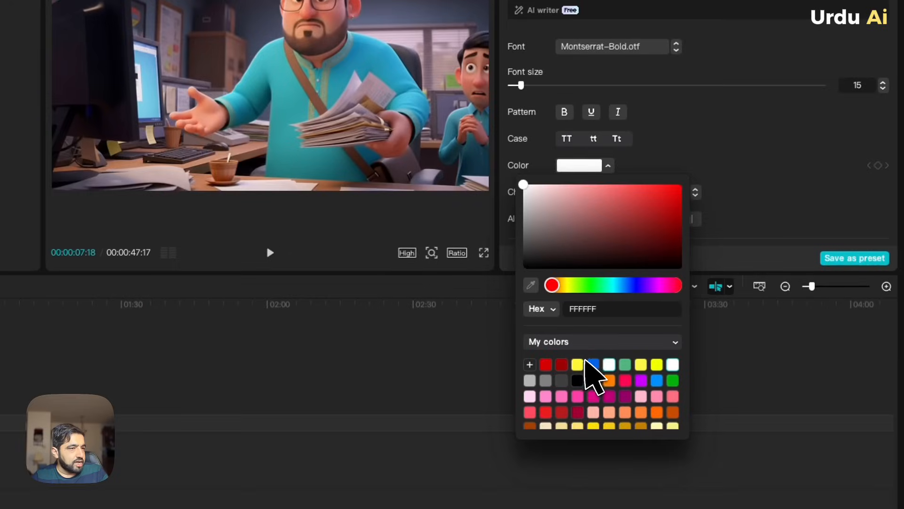
pyautogui.click(608, 426)
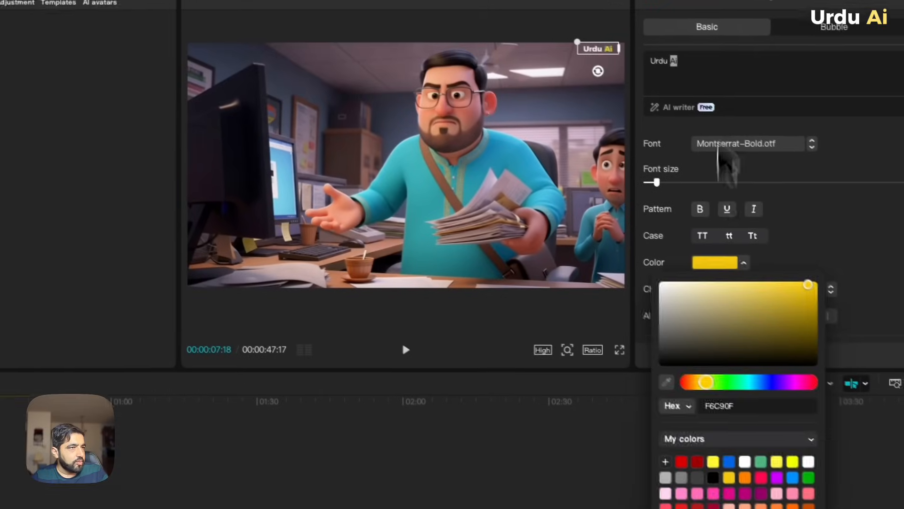
pyautogui.click(563, 0)
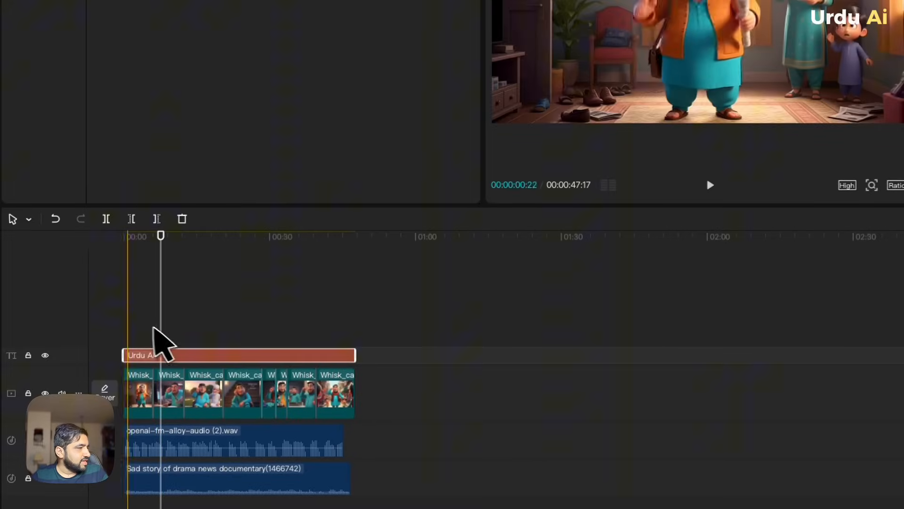
# - Play the beginning and the end of the video to check the "Urdu Ai" watermark
pyautogui.click(125, 329)
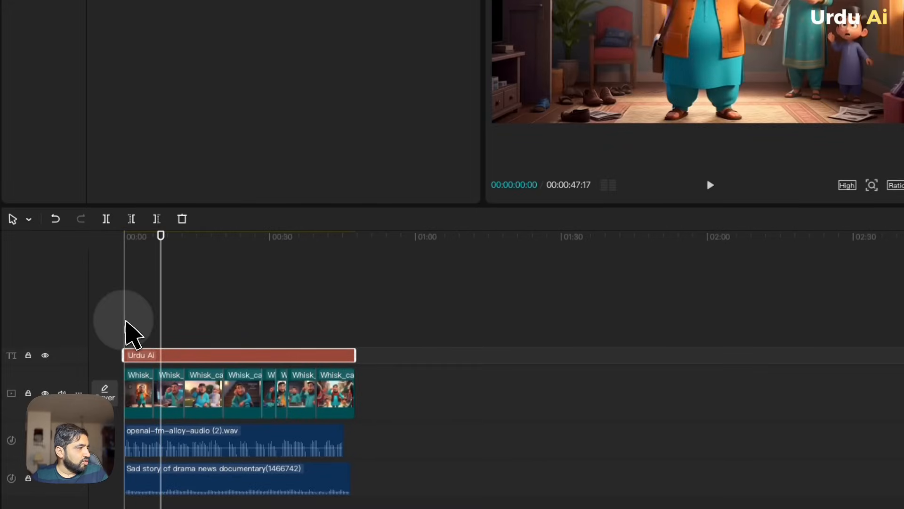
pyautogui.press('space')
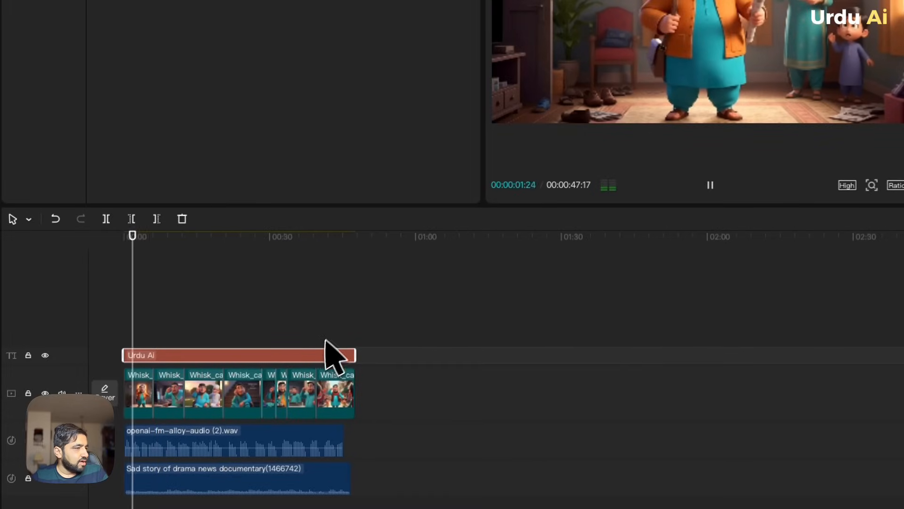
pyautogui.click(337, 325)
pyautogui.press('space')
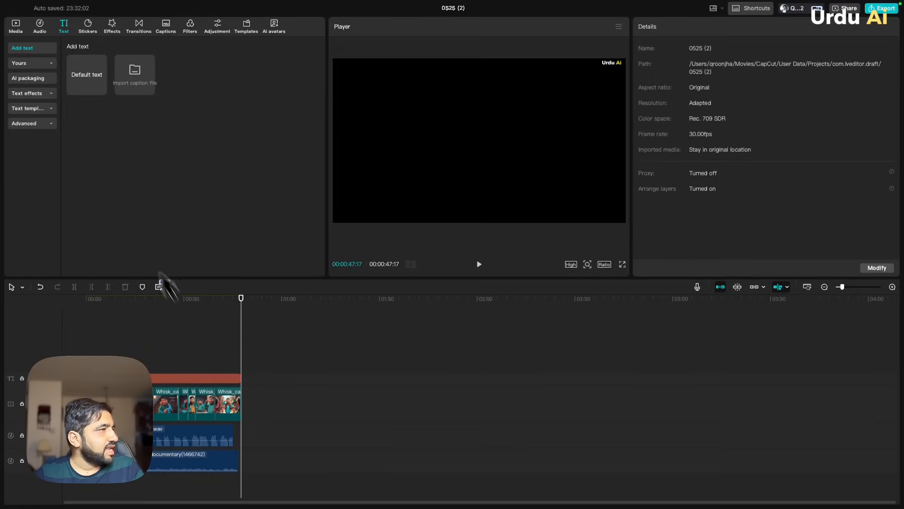
# - Add the favourite video effect Low Exposure at the end of the video and extend the background music beyond the last clip
pyautogui.click(113, 25)
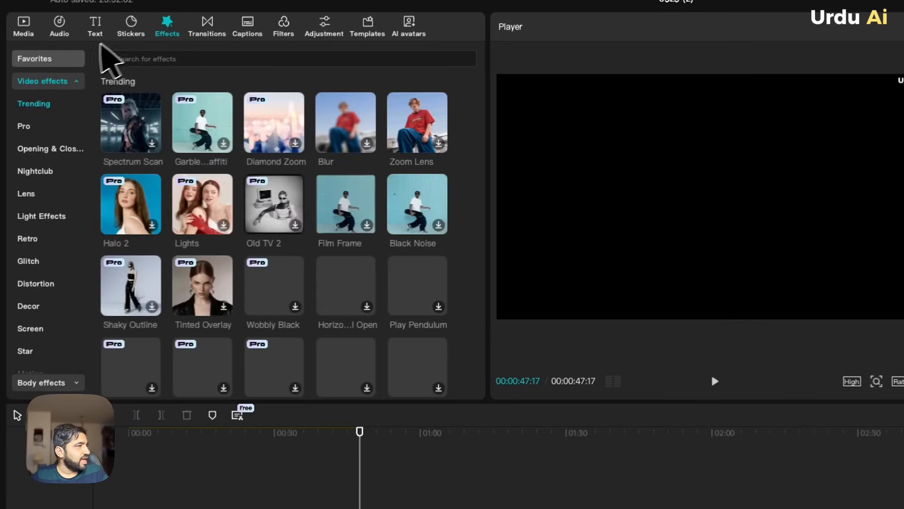
pyautogui.click(40, 48)
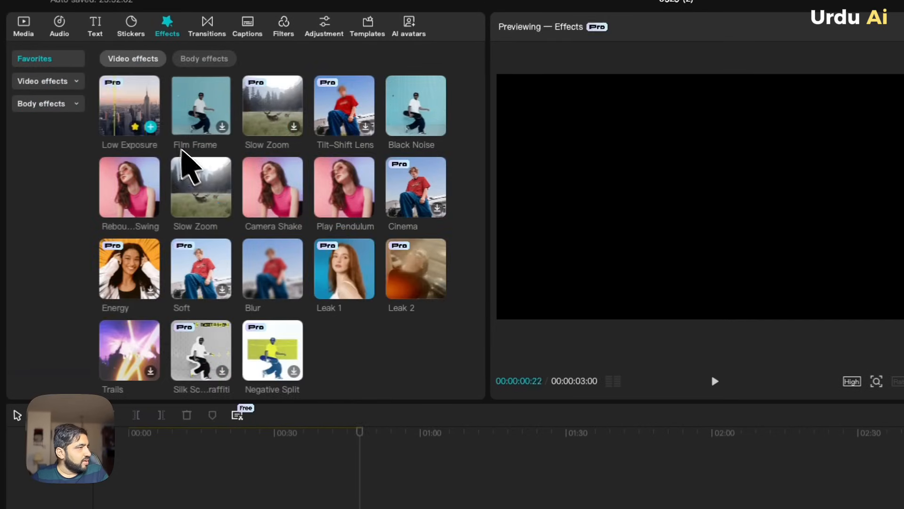
pyautogui.moveTo(134, 120); pyautogui.dragTo(359, 338)
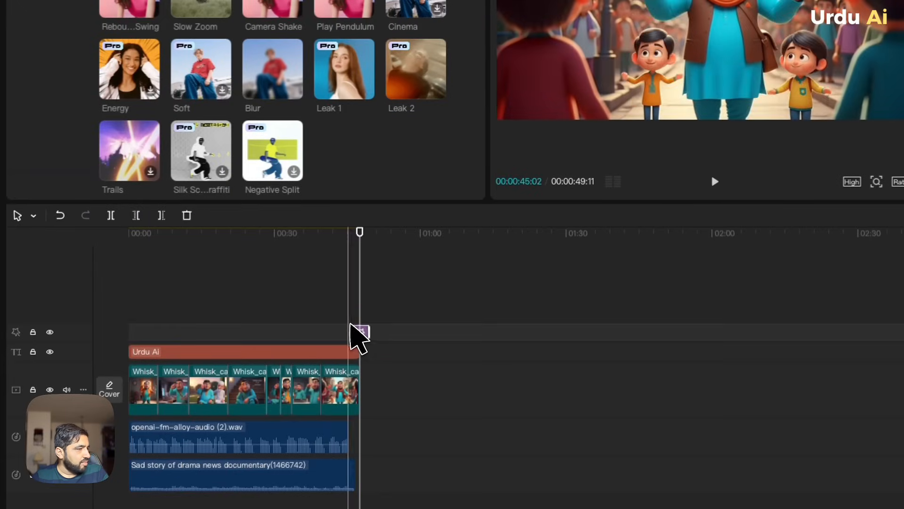
pyautogui.press('space')
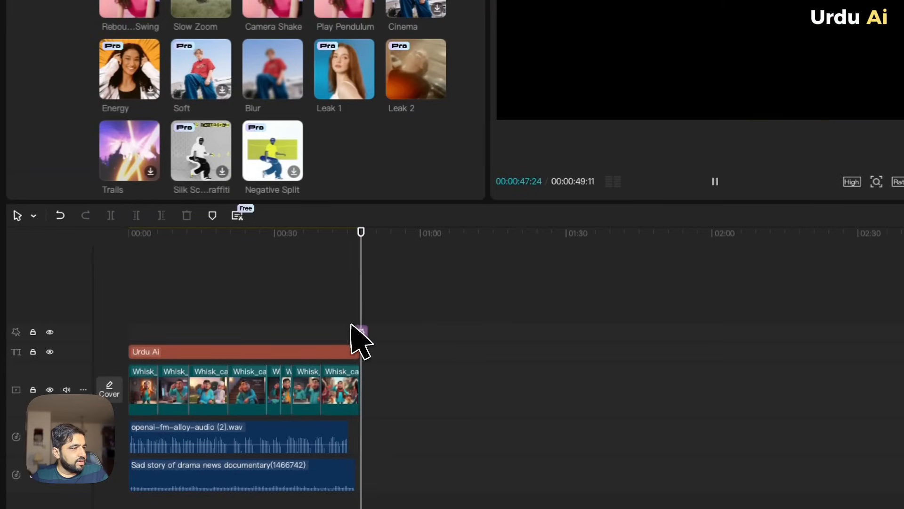
pyautogui.moveTo(354, 467); pyautogui.dragTo(367, 468)
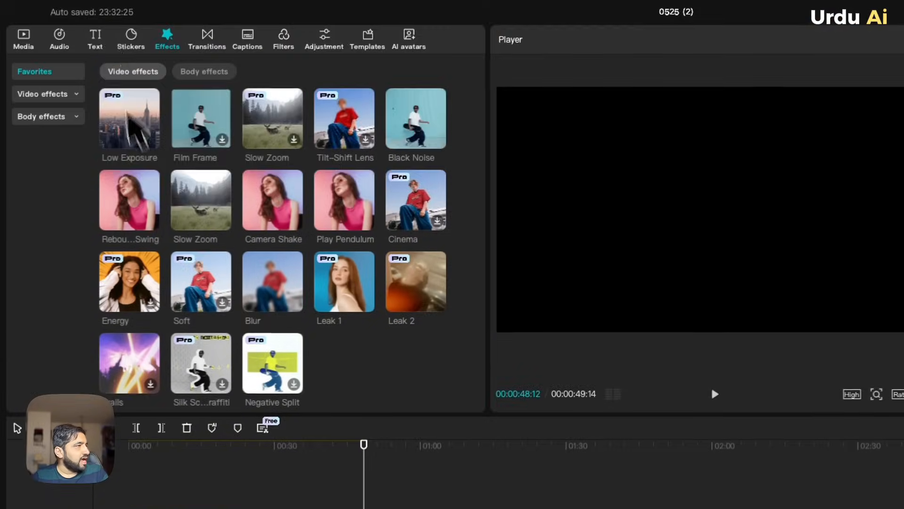
pyautogui.click(97, 37)
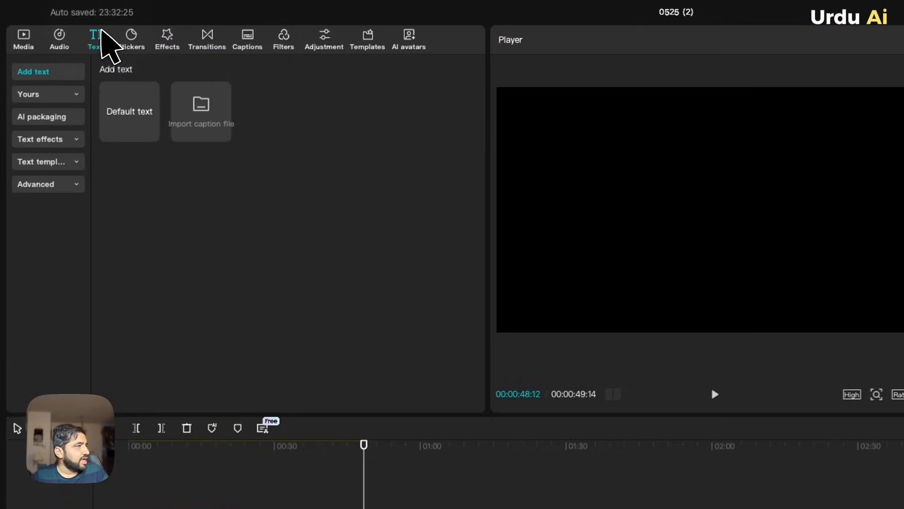
pyautogui.click(50, 161)
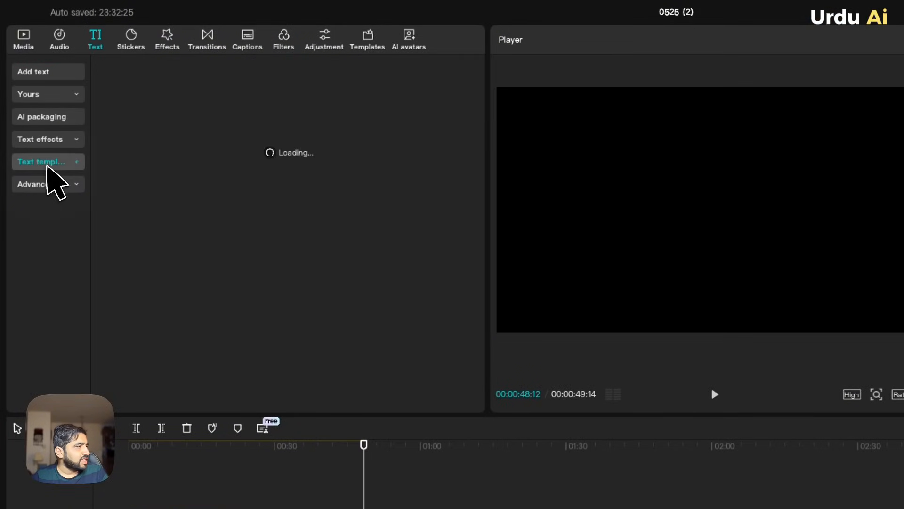
pyautogui.click(52, 72)
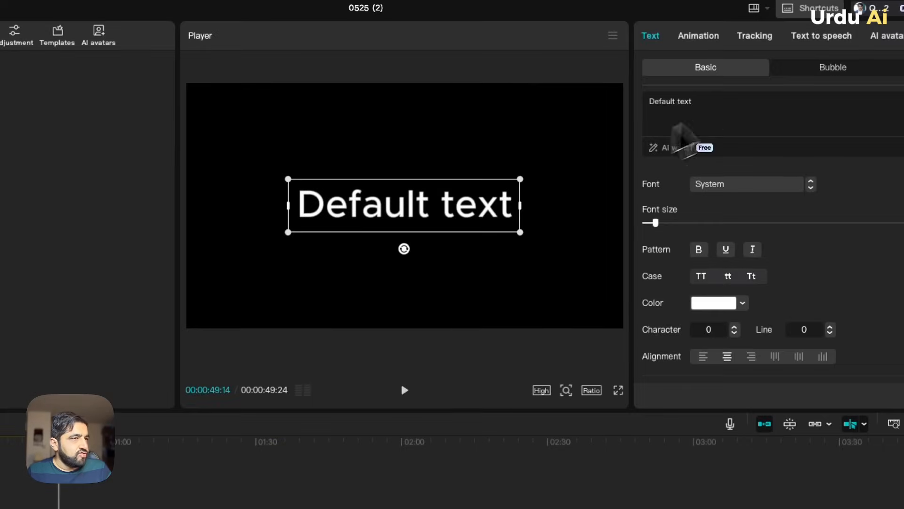
pyautogui.doubleClick(703, 115)
pyautogui.hotkey('ctrl', 'a')
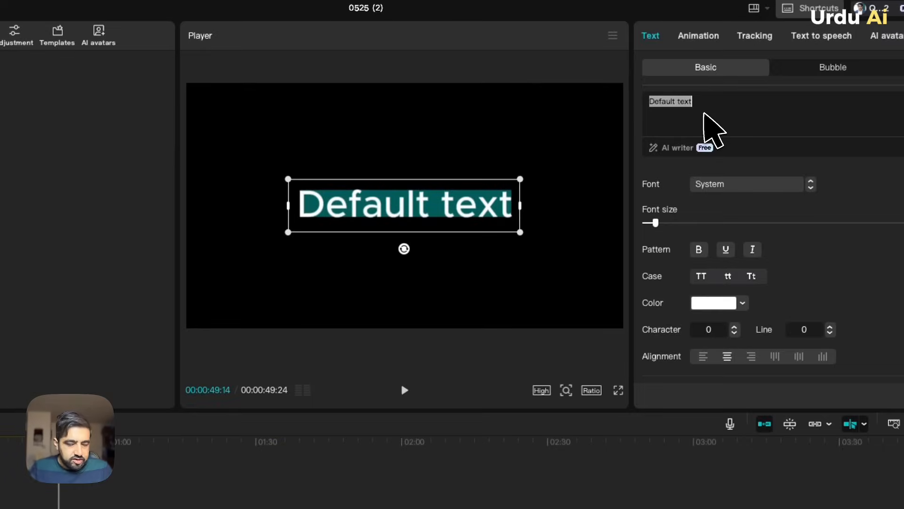
pyautogui.write('Mehrb')
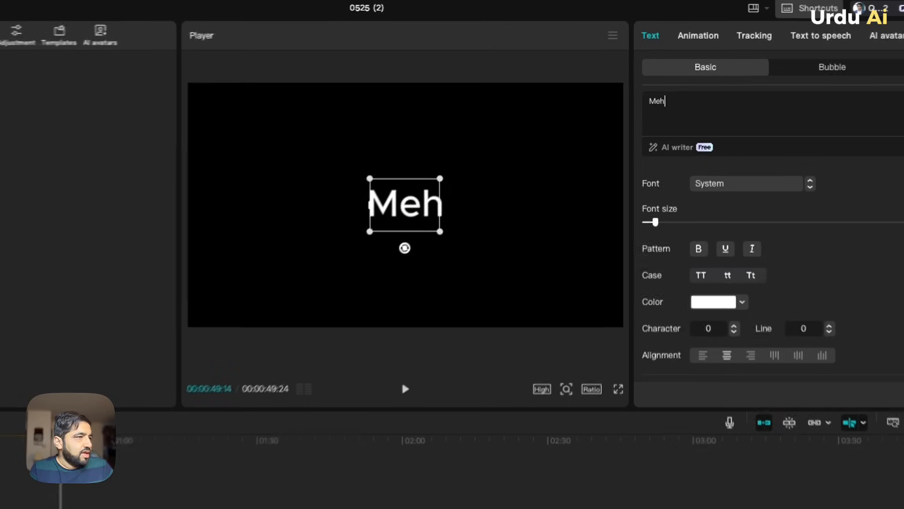
pyautogui.write('an Bano')
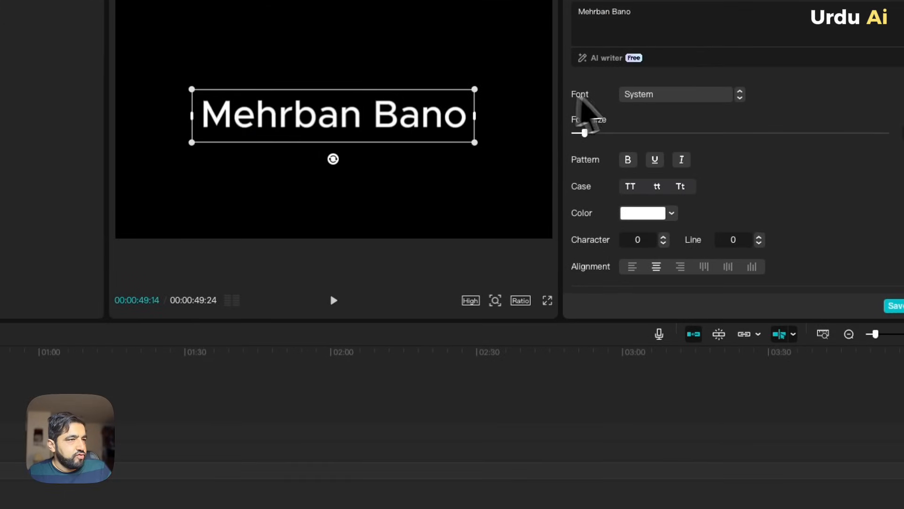
pyautogui.click(655, 95)
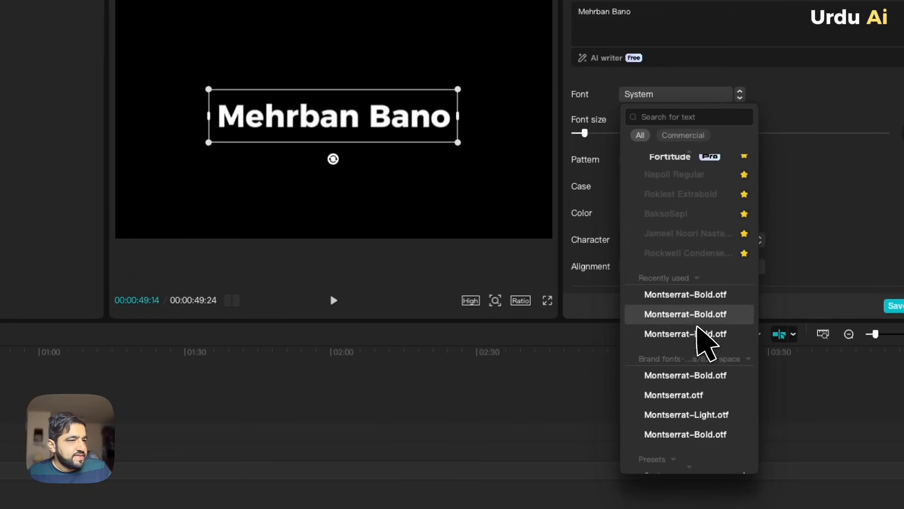
pyautogui.scroll(-5, 687, 405)
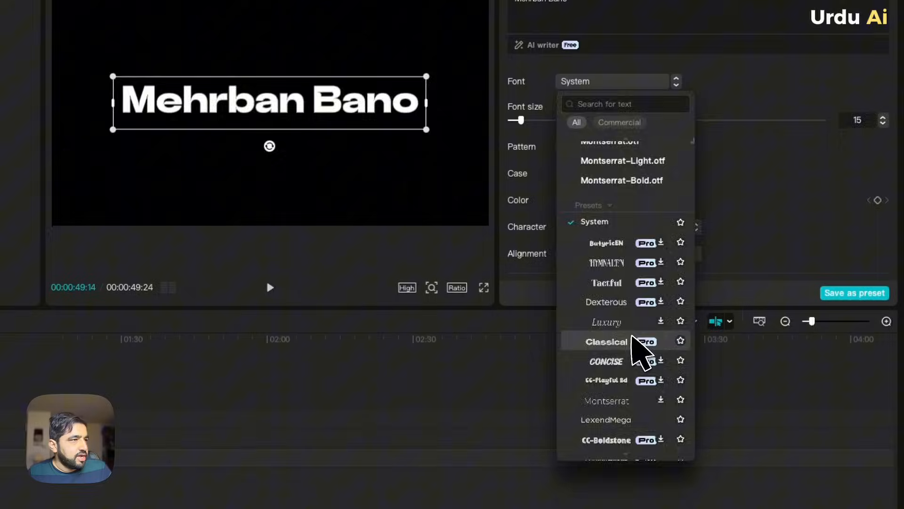
pyautogui.click(633, 339)
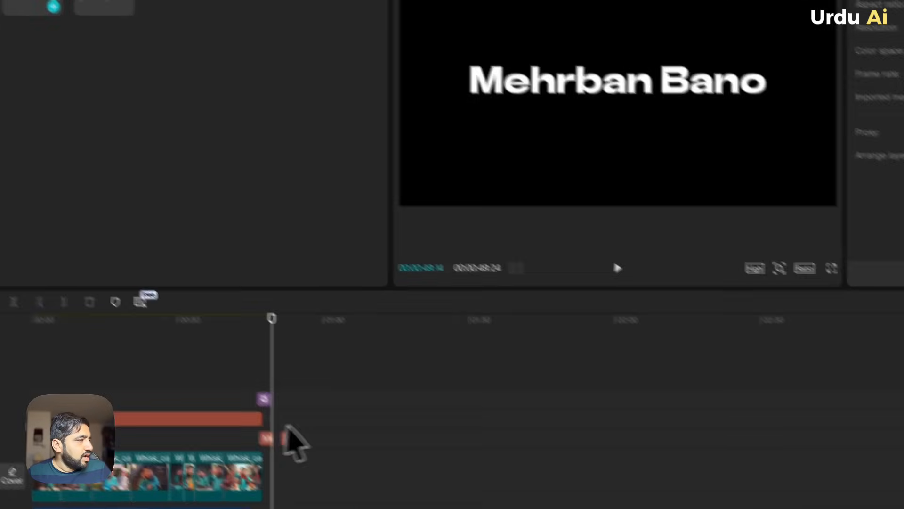
# - Add a second default text clip on the black ending, place it below "Mehrban Bano" and make it read "Produced by Urdu Ai"
pyautogui.click(254, 429)
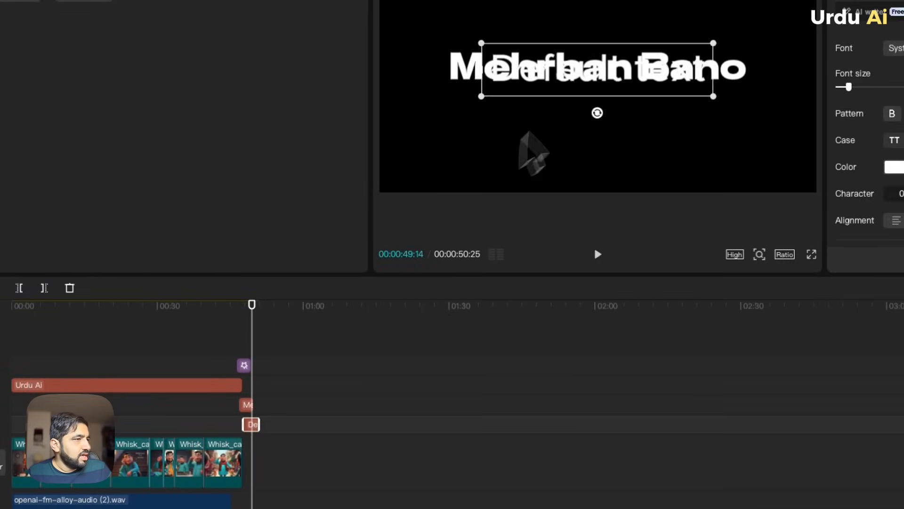
pyautogui.moveTo(607, 78); pyautogui.dragTo(613, 115)
pyautogui.doubleClick(875, 0)
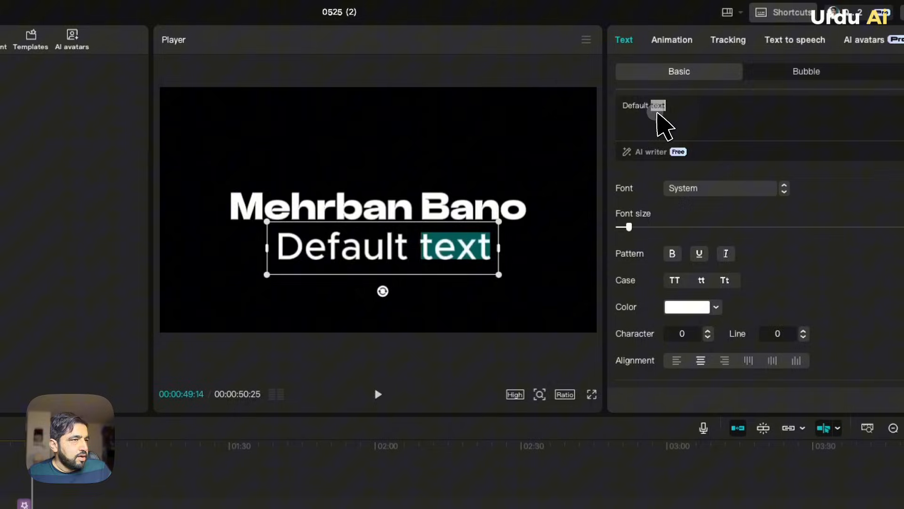
pyautogui.tripleClick(657, 115)
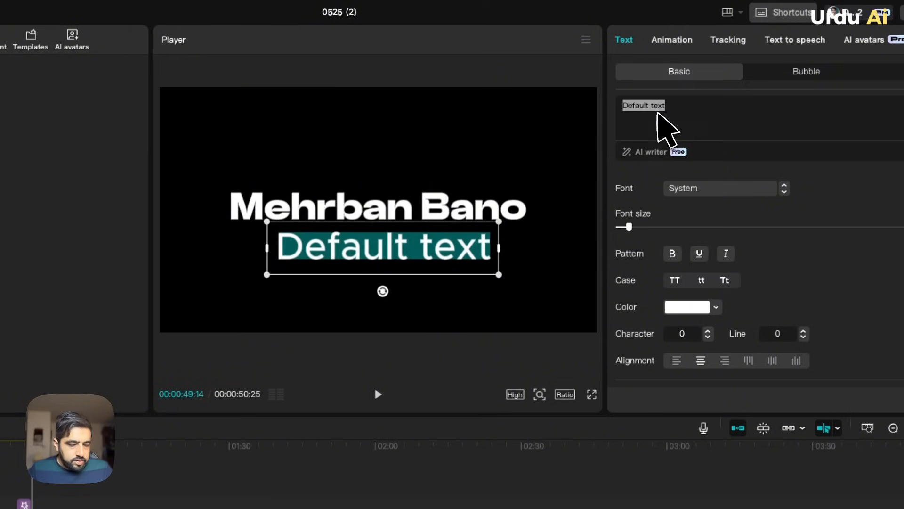
pyautogui.write('produc')
pyautogui.press('BackSpace')
pyautogui.press('BackSpace')
pyautogui.press('BackSpace')
pyautogui.press('BackSpace')
pyautogui.press('BackSpace')
pyautogui.press('BackSpace')
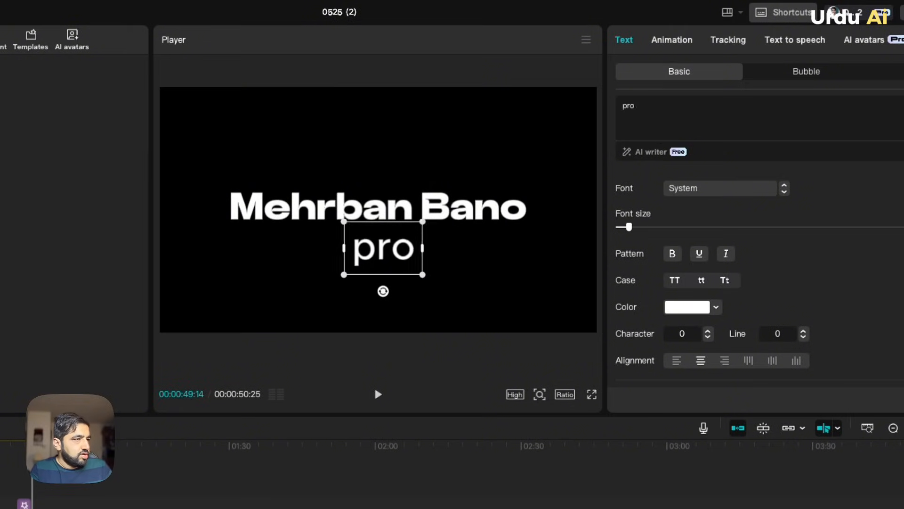
pyautogui.write('Produced')
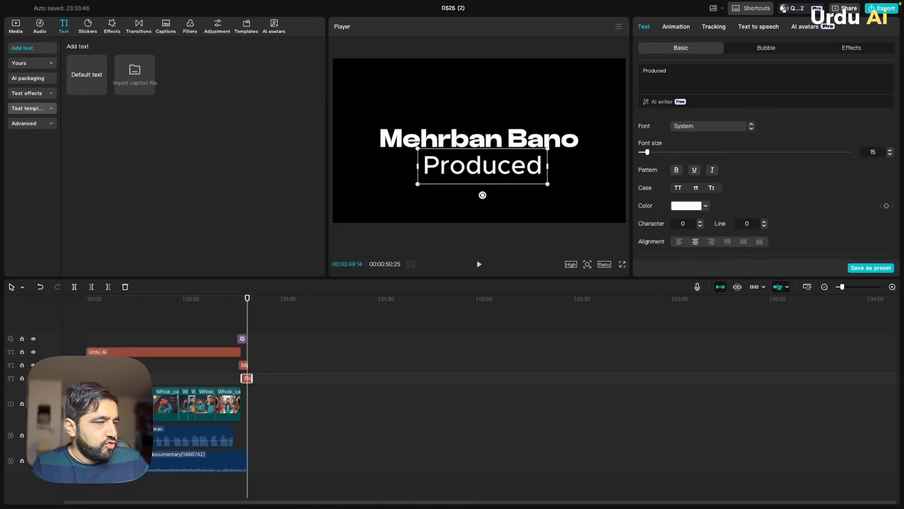
pyautogui.write(' by Urdu Ai')
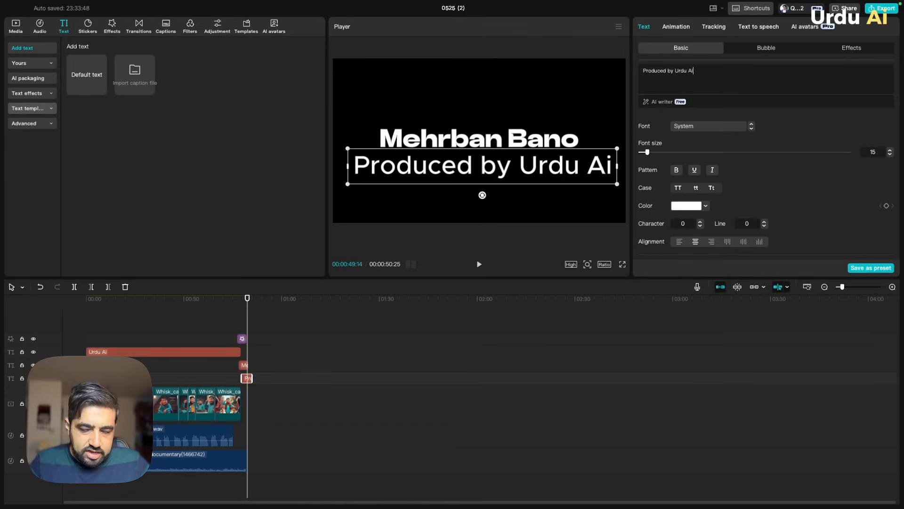
# - Set the "Produced by Urdu Ai" line to font size 8 and its words "Urdu Ai" to Montserrat-Bold
pyautogui.hotkey('ctrl', 'a')
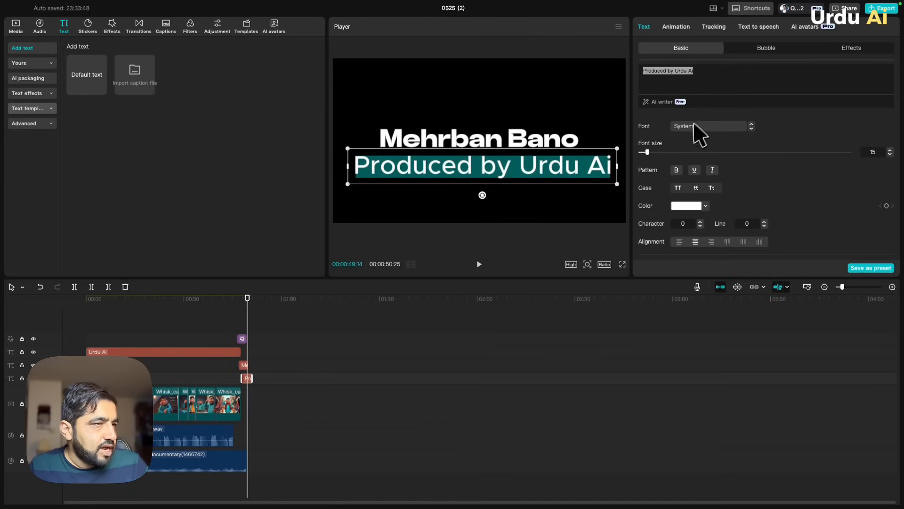
pyautogui.moveTo(647, 152); pyautogui.dragTo(642, 152)
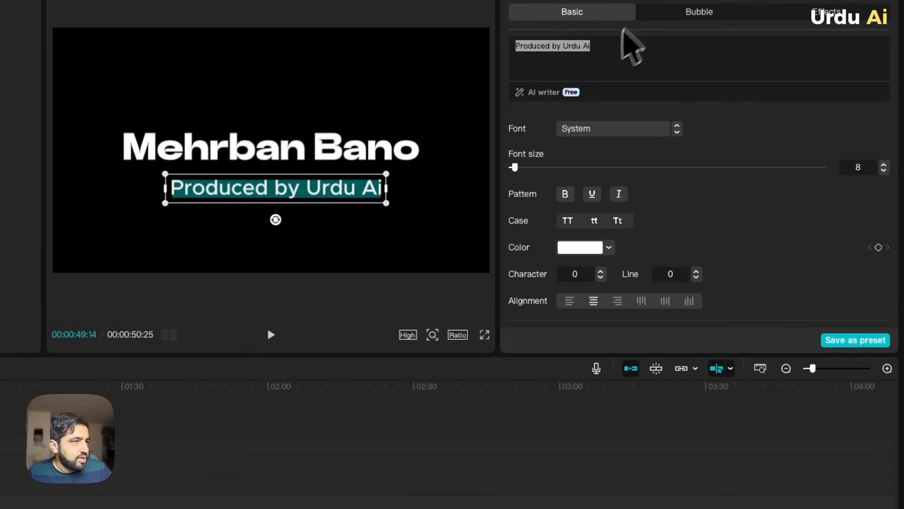
pyautogui.moveTo(718, 69); pyautogui.dragTo(690, 70)
pyautogui.hotkey('ctrl', 'a')
pyautogui.moveTo(613, 45); pyautogui.dragTo(579, 47)
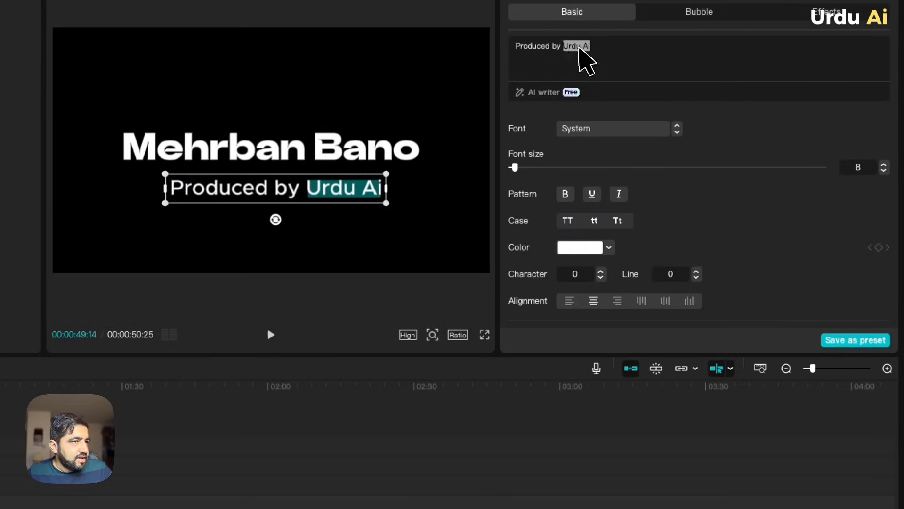
pyautogui.click(600, 128)
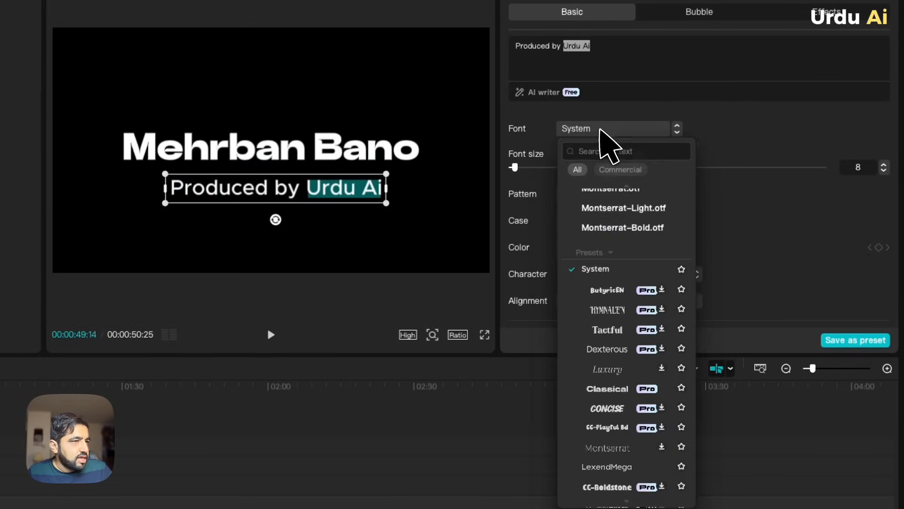
pyautogui.click(621, 194)
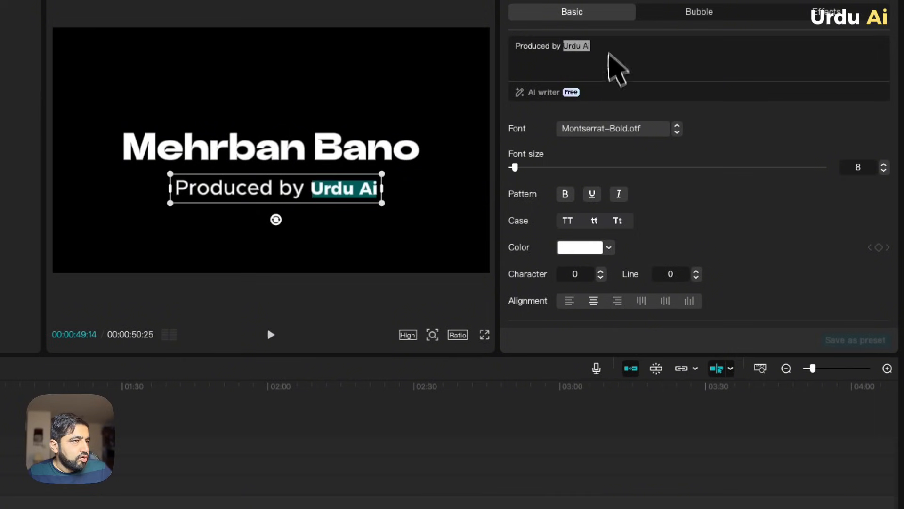
pyautogui.doubleClick(608, 48)
pyautogui.click(609, 247)
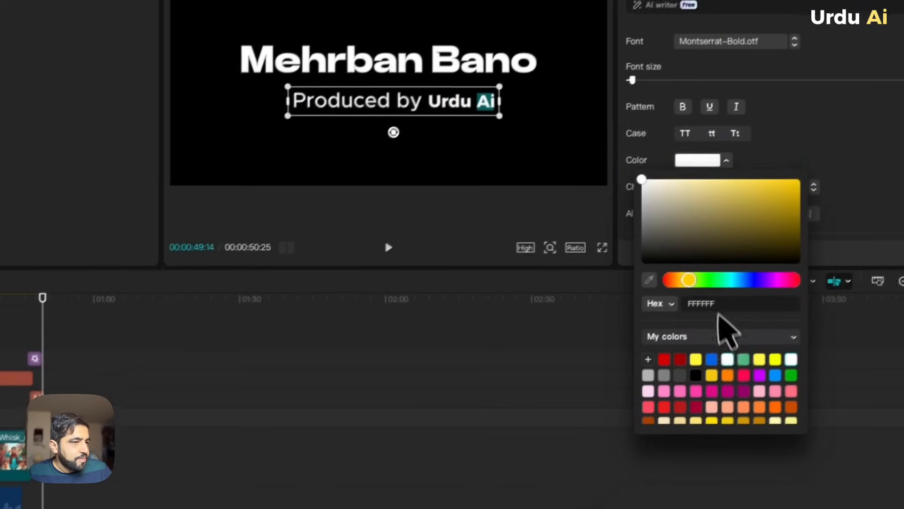
pyautogui.click(594, 462)
pyautogui.click(428, 262)
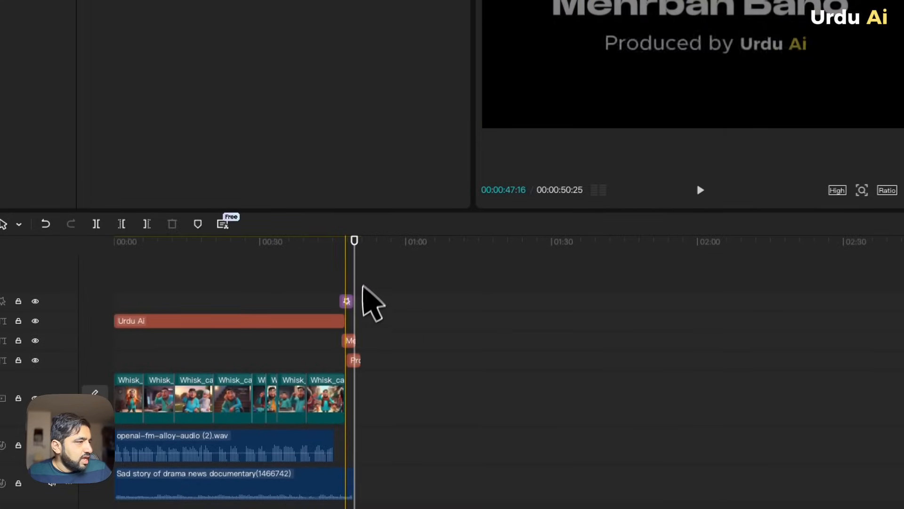
pyautogui.moveTo(354, 361); pyautogui.dragTo(349, 363)
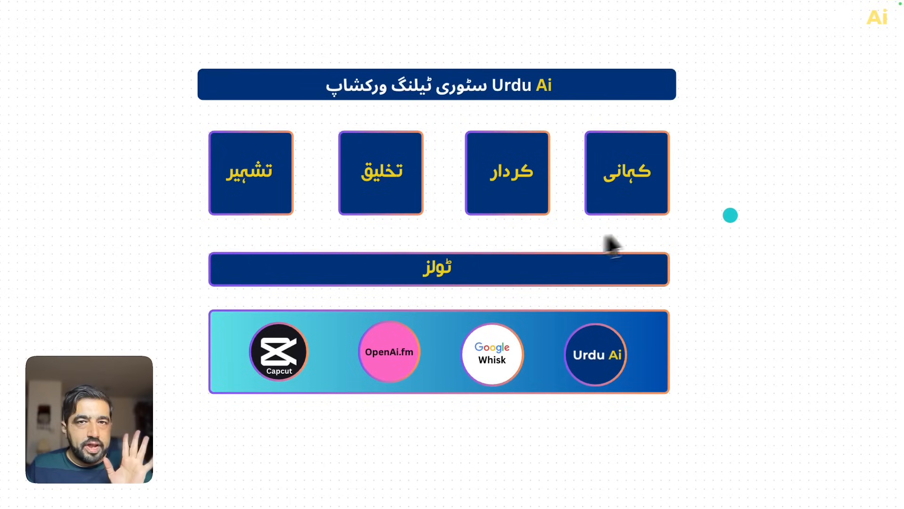